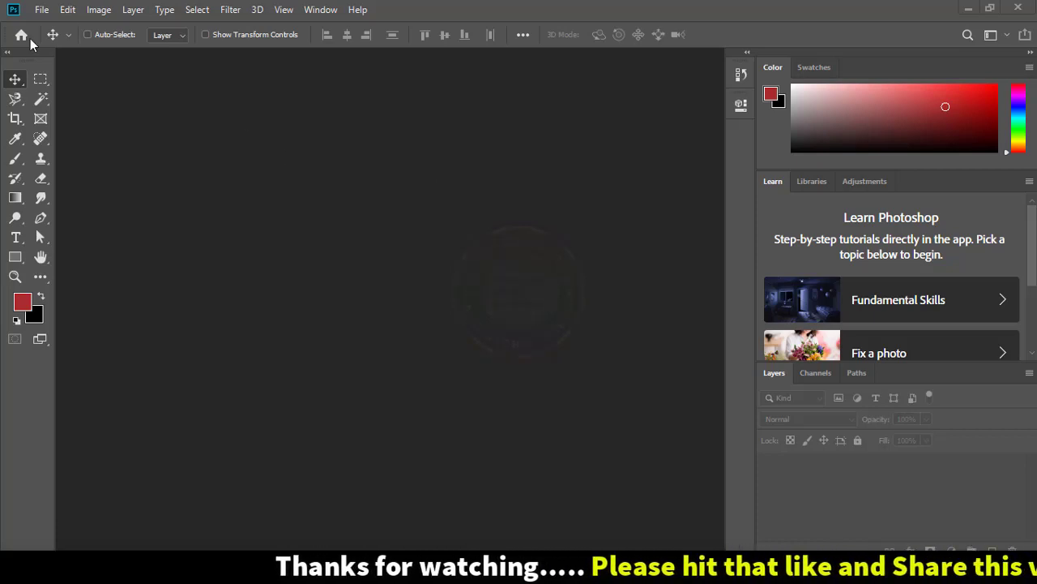
Step: Float the toolbox over the canvas and move it toward the left edge
left_click_drag(27, 54, 393, 83)
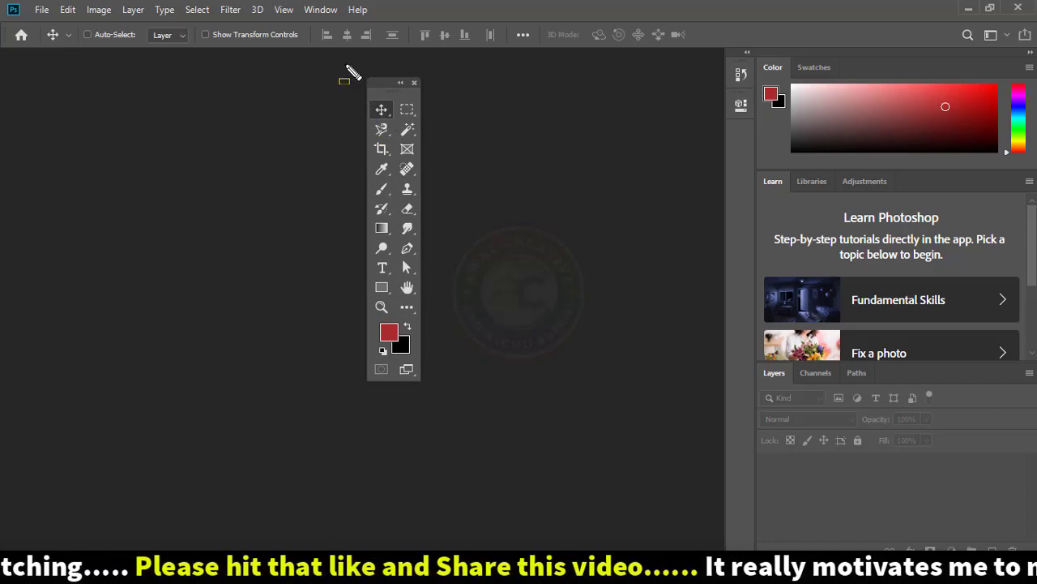
mouse_move(346, 65)
left_mouse_down()
mouse_move(454, 232)
mouse_move(459, 389)
mouse_move(450, 415)
left_mouse_up()
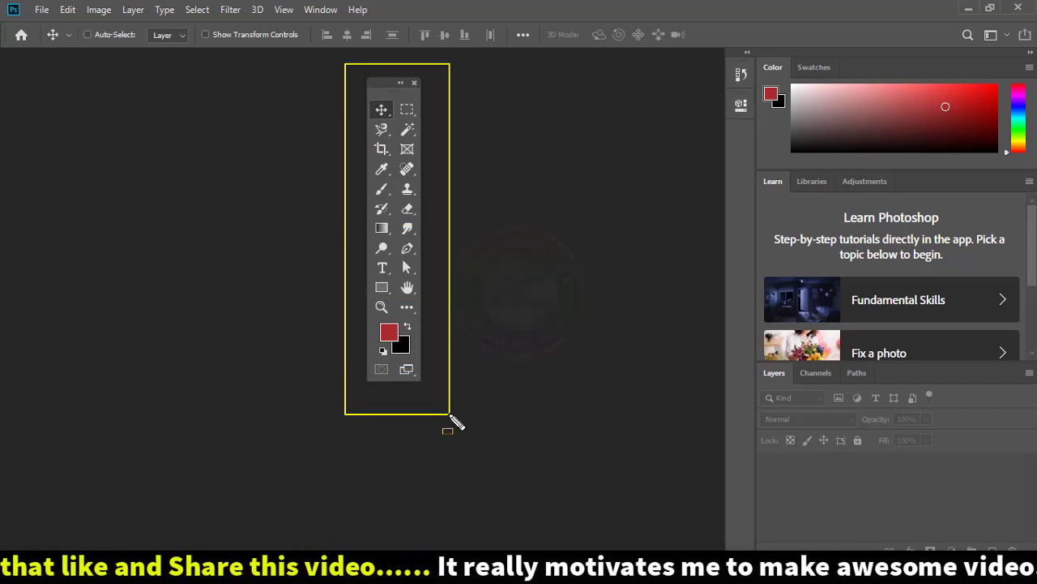
mouse_move(81, 14)
left_mouse_down()
mouse_move(301, 11)
mouse_move(405, 30)
left_mouse_up()
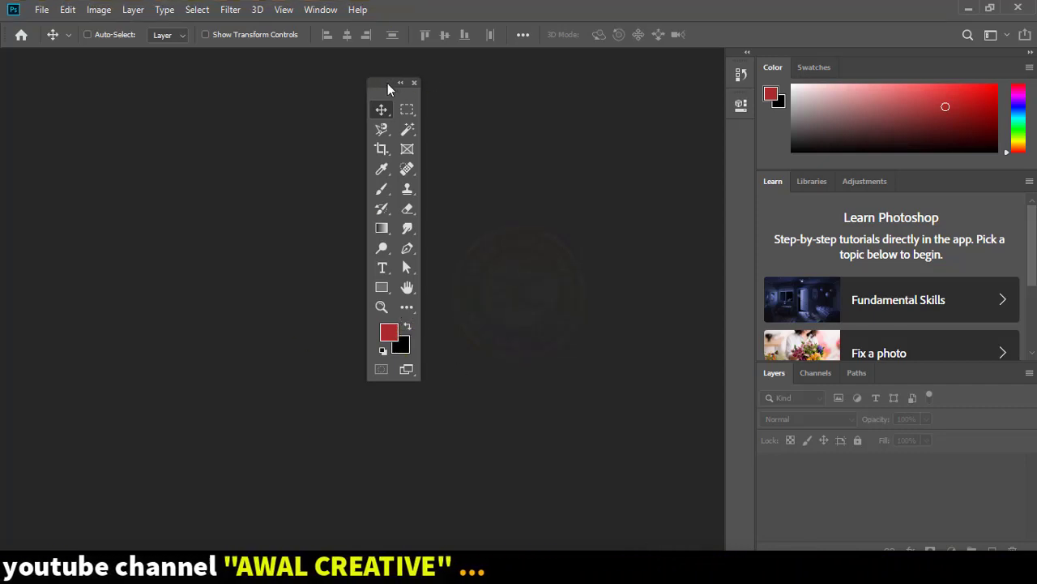
mouse_move(387, 83)
left_mouse_down()
mouse_move(131, 82)
mouse_move(227, 99)
mouse_move(202, 113)
mouse_move(26, 94)
mouse_move(7, 62)
left_mouse_up()
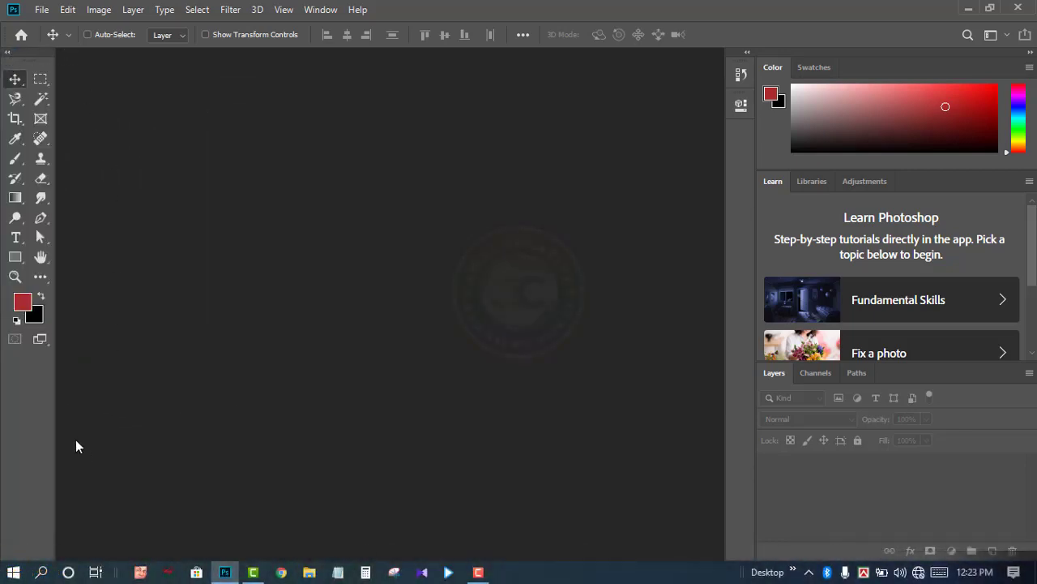
Step: Collapse the toolbox to a single column and view the Move tool's grouped tools
left_click(10, 53)
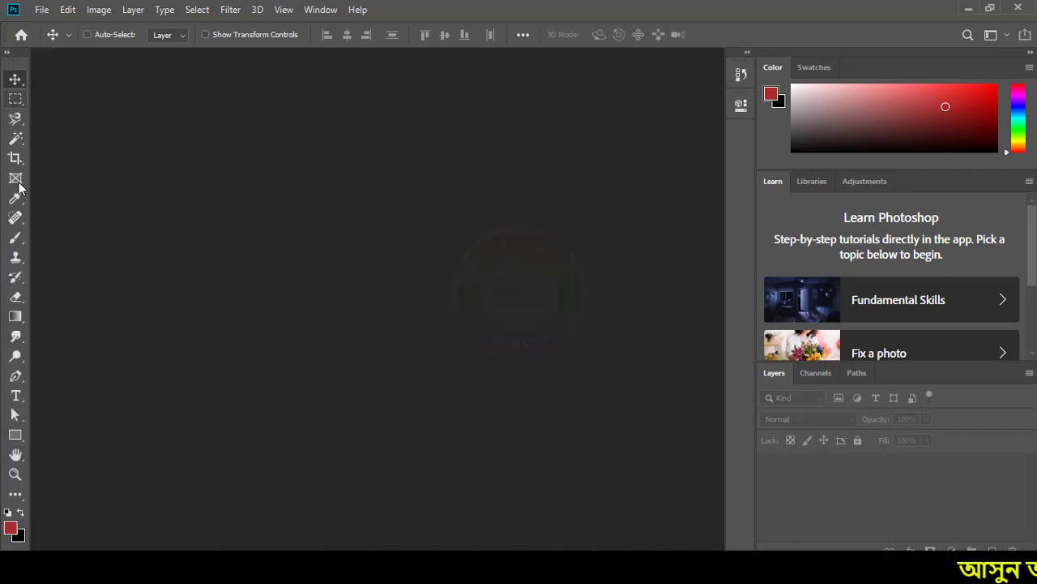
left_click(7, 53)
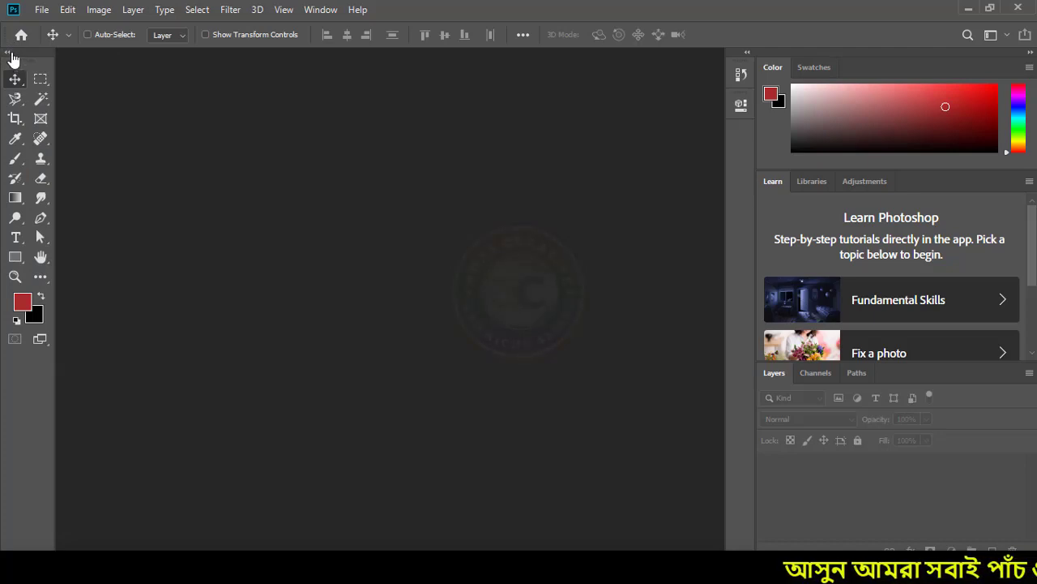
left_click(10, 54)
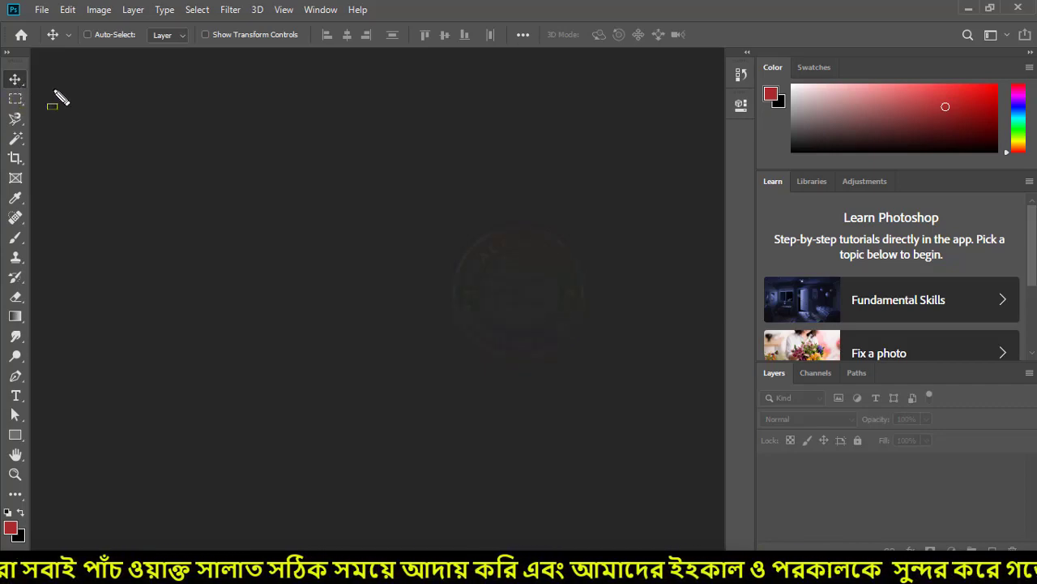
right_click(24, 83)
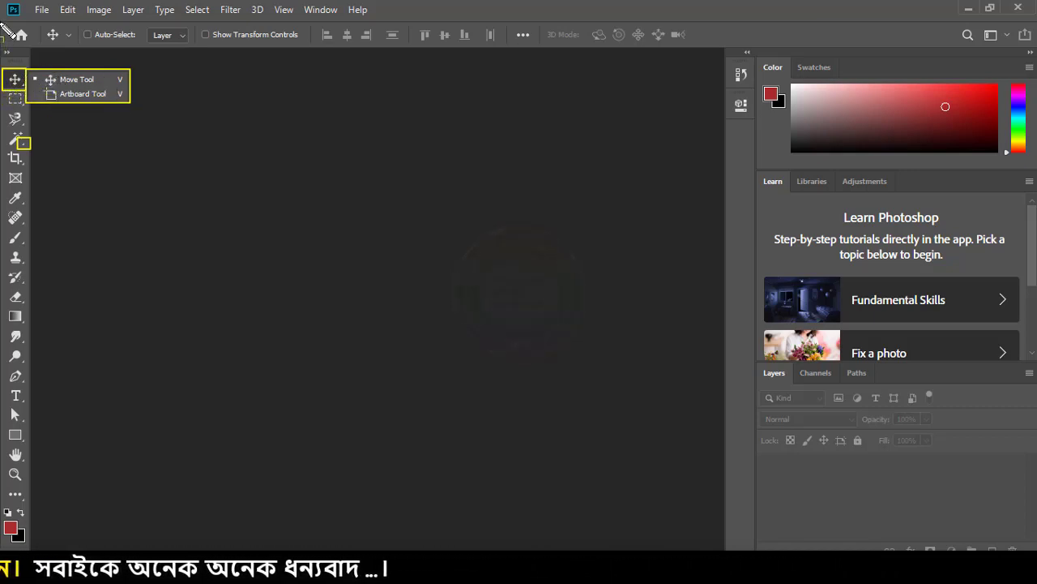
mouse_move(2, 23)
left_mouse_down()
mouse_move(294, 49)
mouse_move(699, 48)
left_mouse_up()
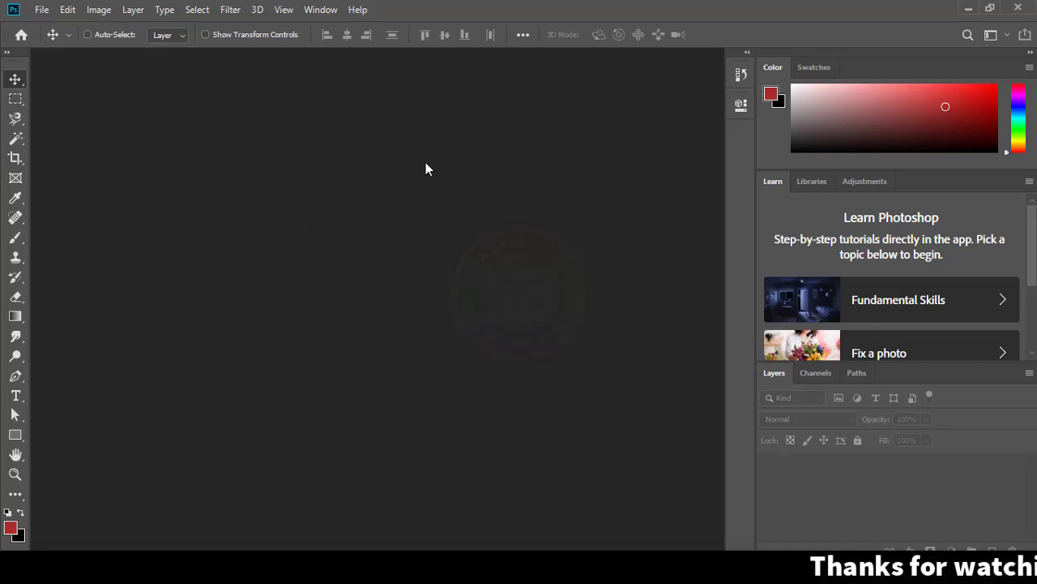
Step: Open the single-person portrait JPG from the folder via File > Open
left_click(45, 9)
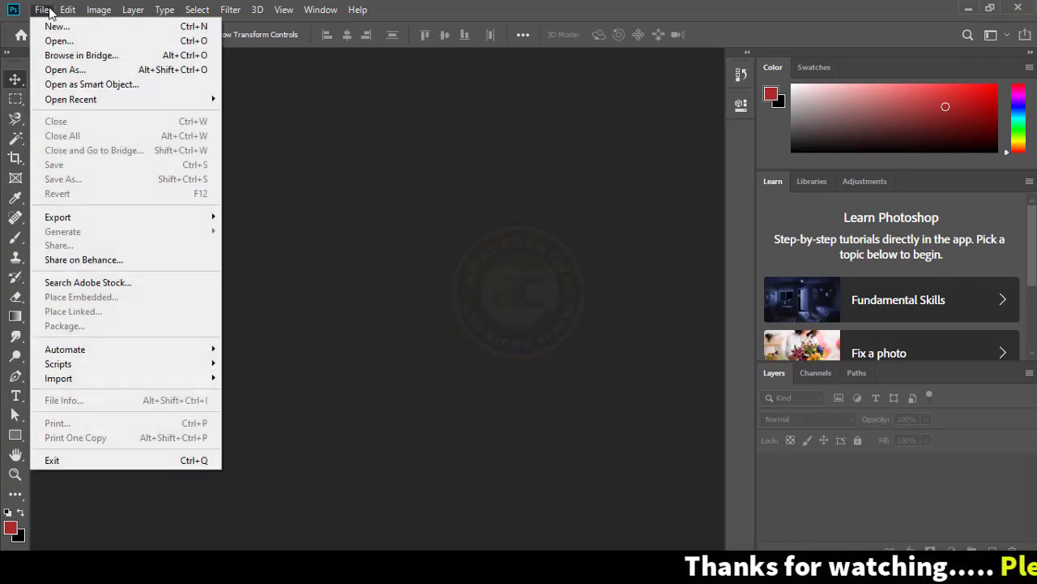
left_click(55, 41)
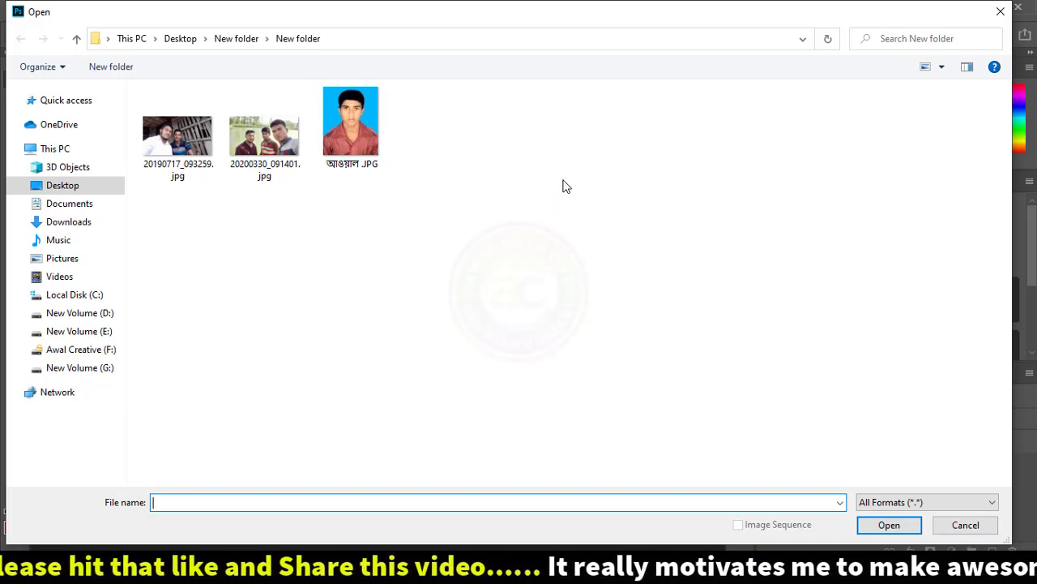
left_click(339, 116)
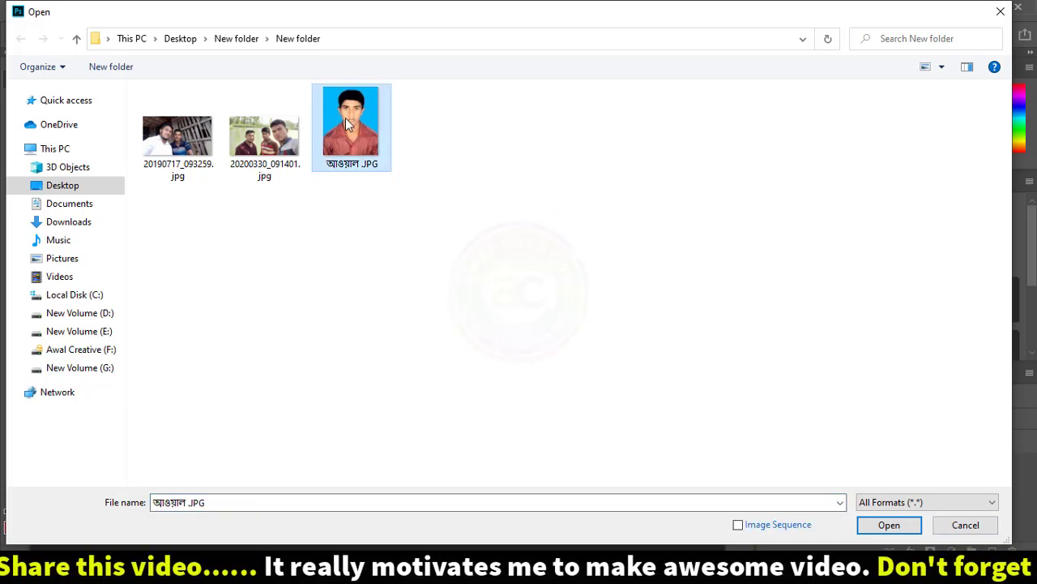
left_click(889, 524)
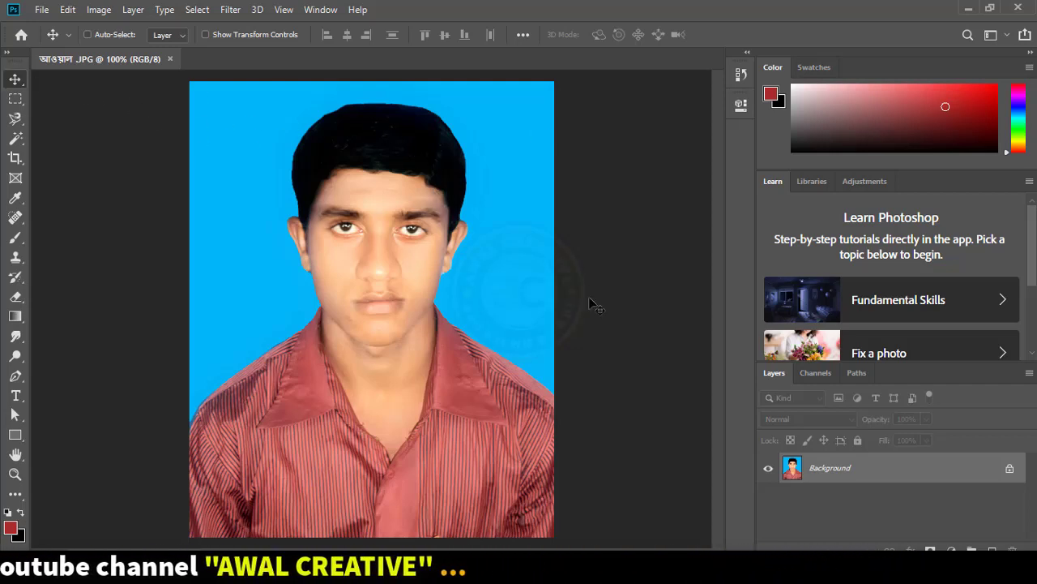
Step: Create a blank A4 document from the Print presets, then return to the portrait tab
left_click_drag(191, 83, 556, 538)
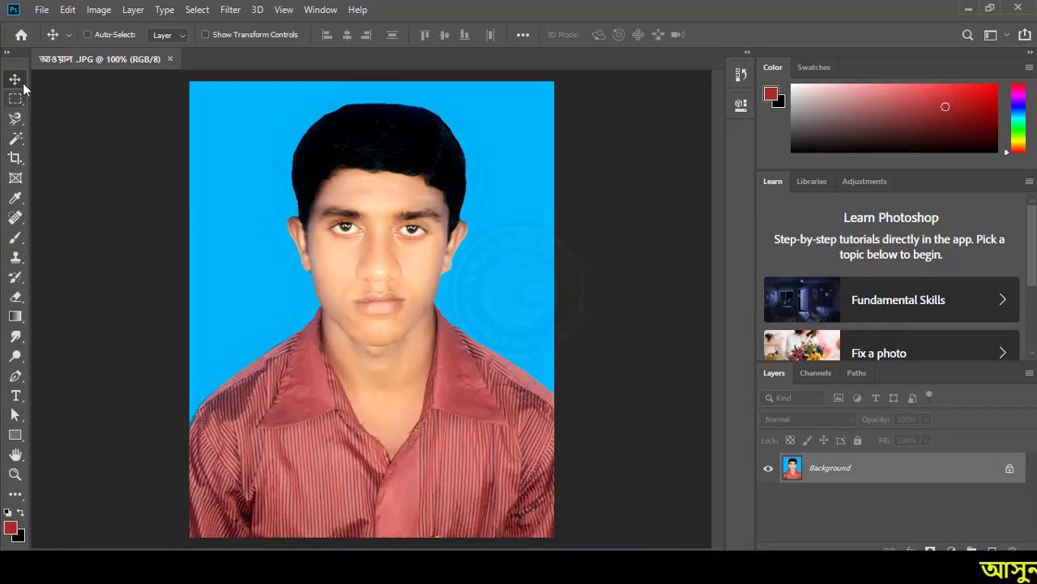
left_click(41, 10)
left_click(48, 29)
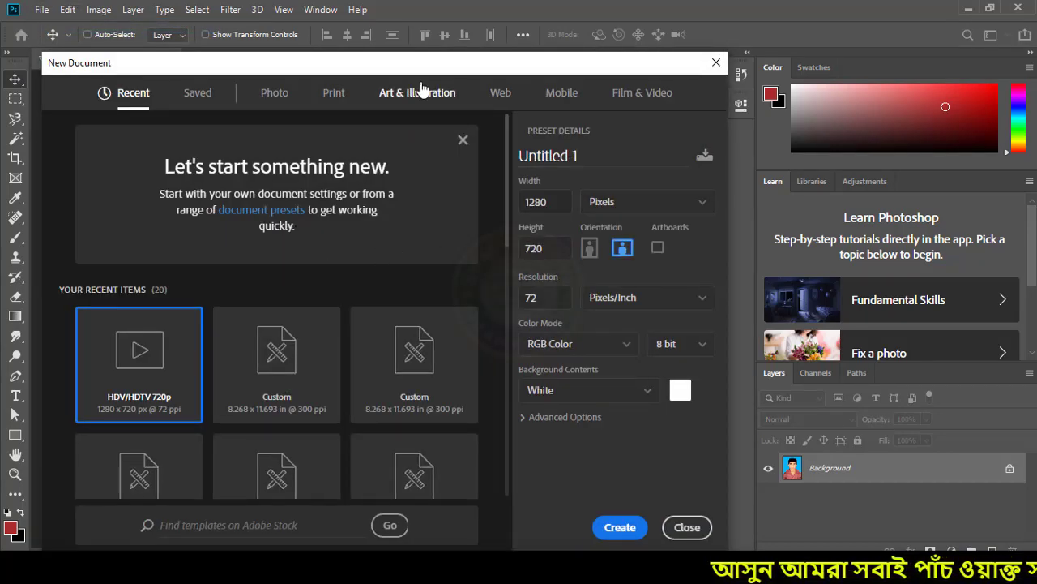
left_click(336, 96)
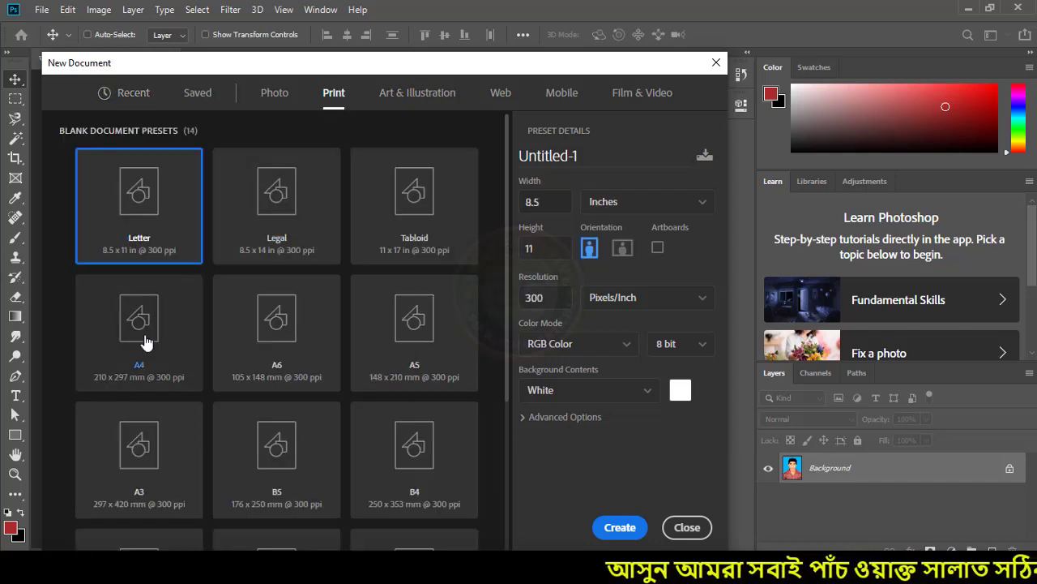
left_click(130, 381)
left_click(614, 525)
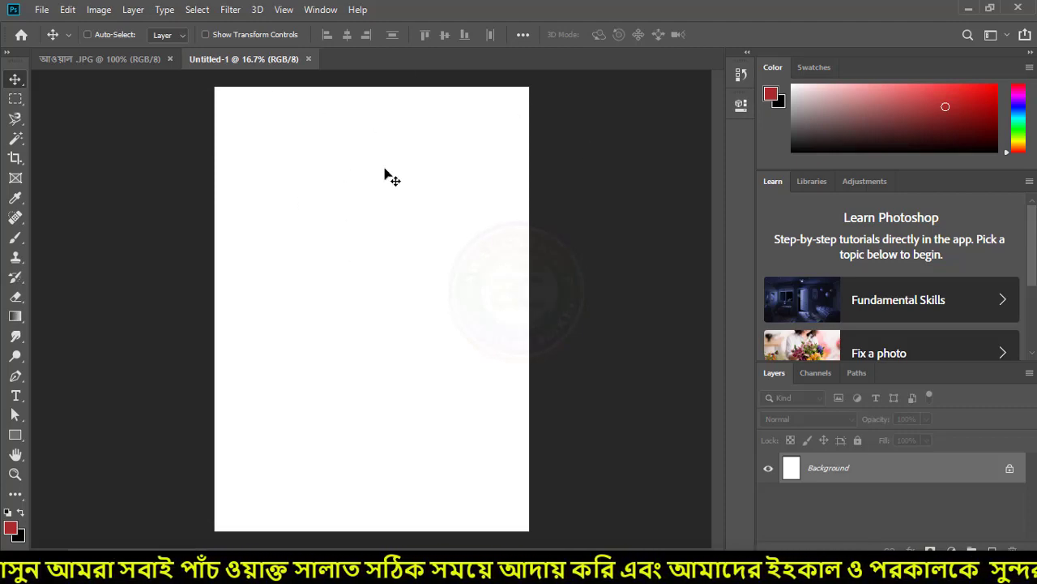
left_click(123, 56)
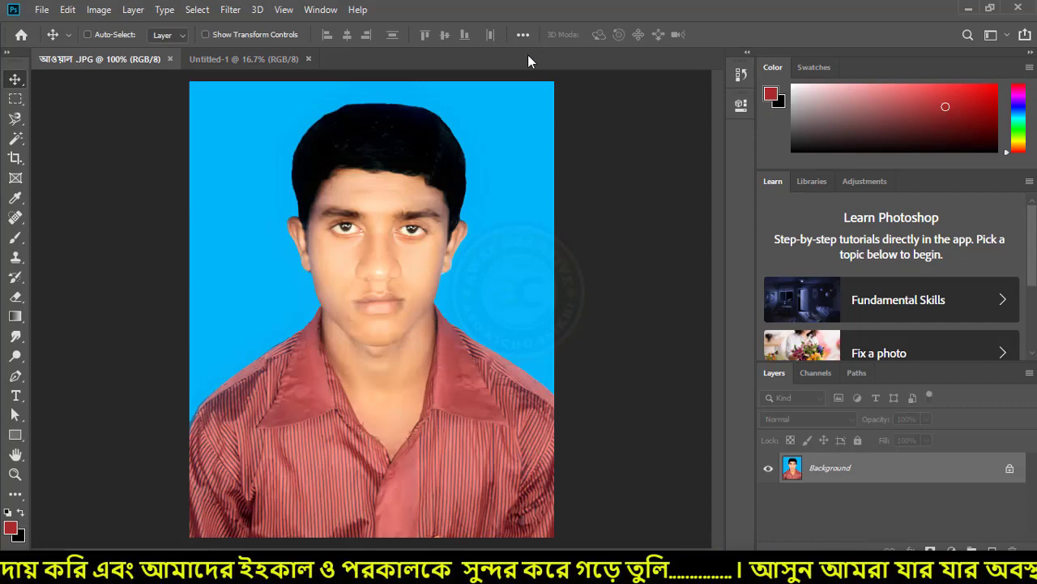
Step: Float the photo and A4 documents and arrange their windows side by side
mouse_move(238, 58)
left_mouse_down()
mouse_move(389, 85)
mouse_move(414, 99)
mouse_move(529, 81)
left_mouse_up()
left_click_drag(133, 67, 136, 126)
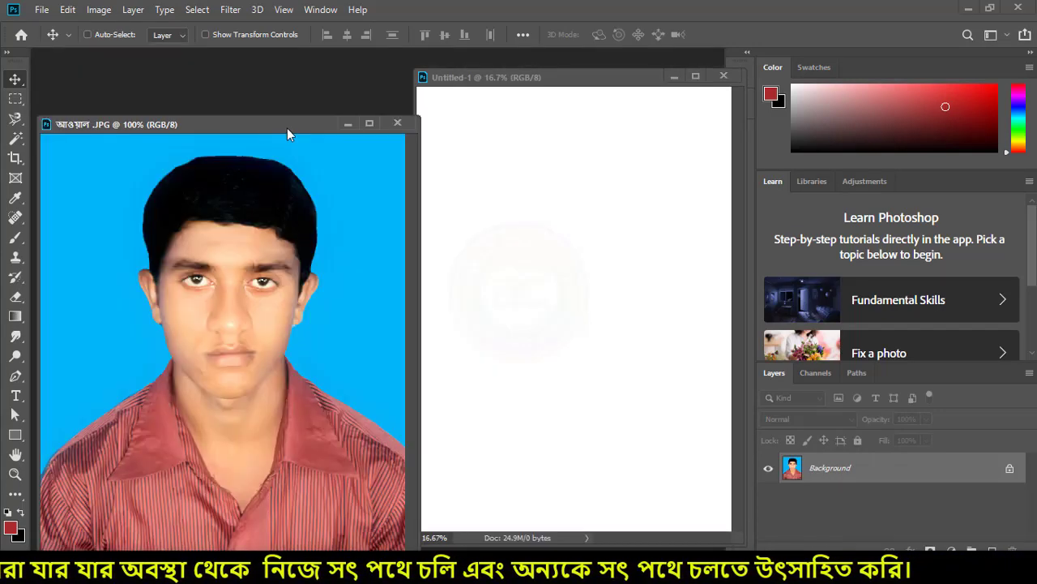
left_click_drag(287, 128, 242, 102)
left_click_drag(253, 84, 257, 77)
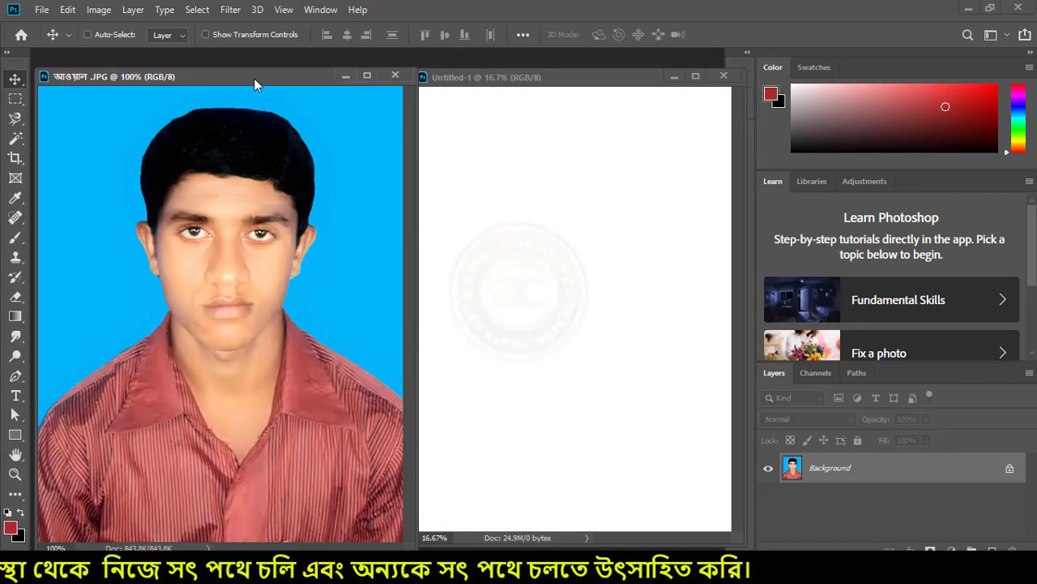
left_click_drag(535, 78, 610, 80)
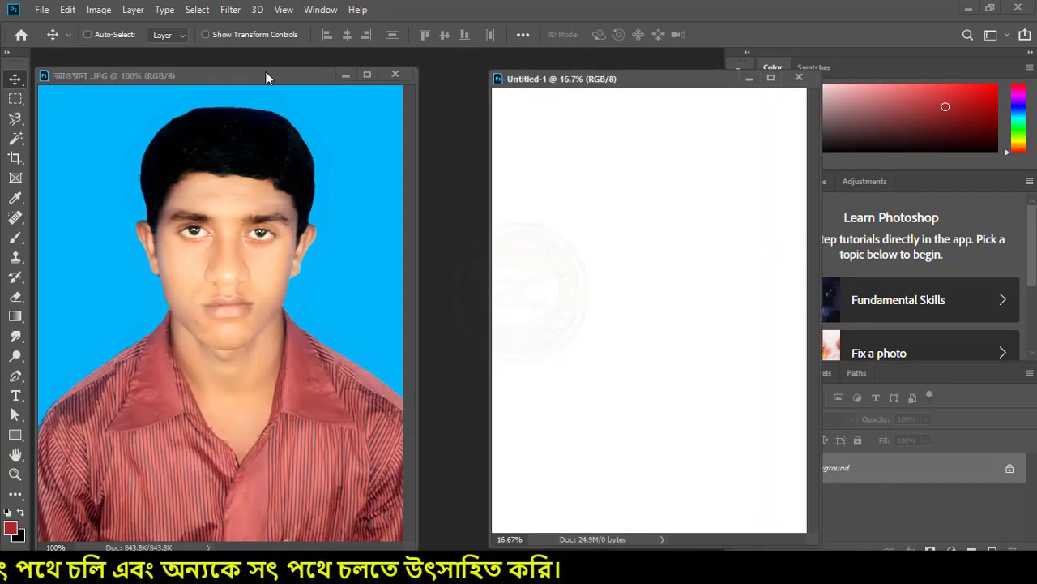
left_click_drag(266, 75, 309, 69)
Step: Drag the photo onto the A4 page as Layer 1 and re-dock both documents as tabs
left_click(14, 81)
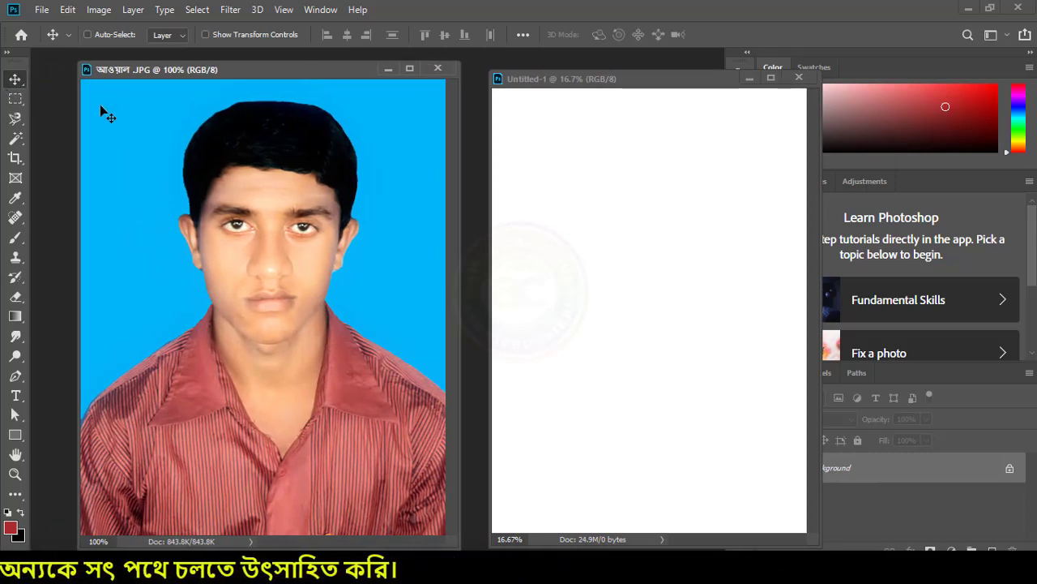
left_click_drag(251, 180, 279, 214)
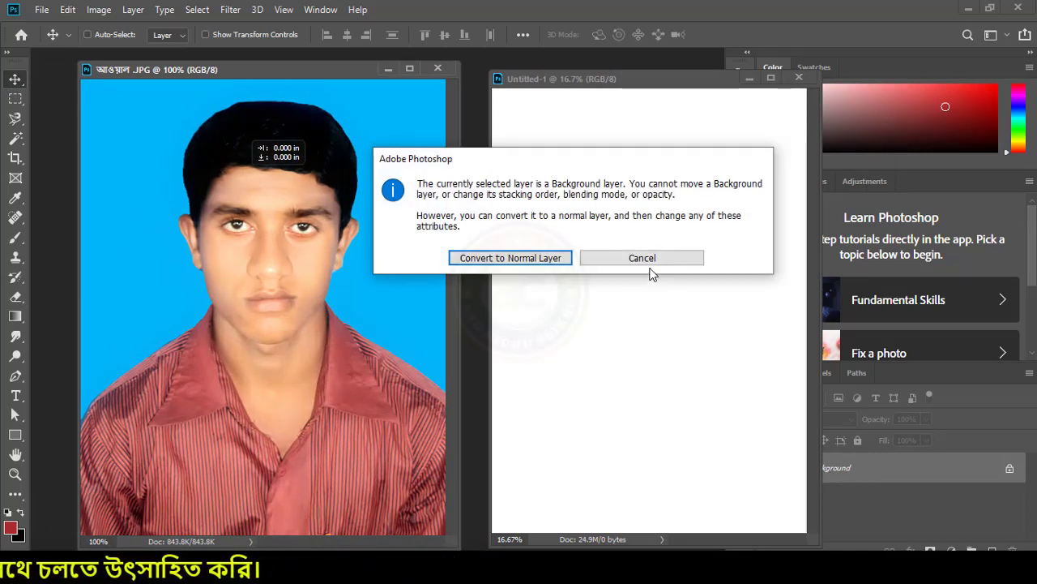
left_click(644, 258)
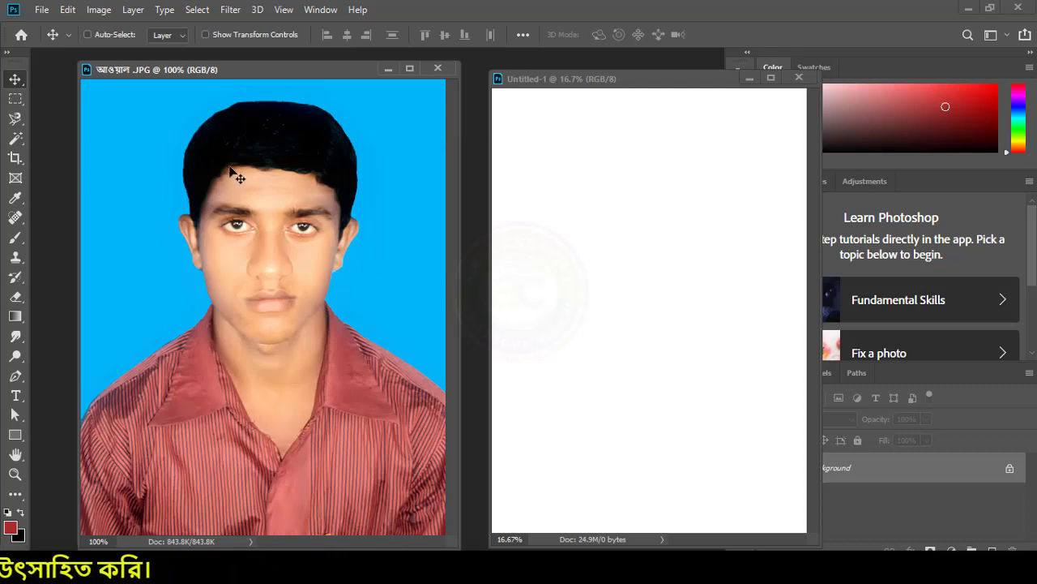
mouse_move(229, 167)
left_mouse_down()
mouse_move(294, 254)
mouse_move(636, 239)
mouse_move(534, 153)
left_mouse_up()
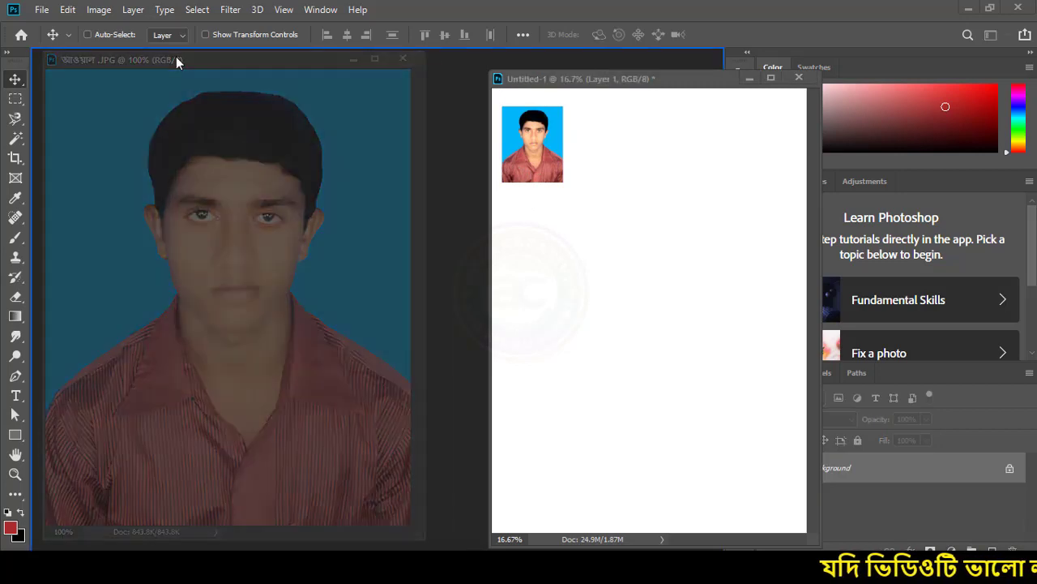
left_click_drag(196, 70, 176, 56)
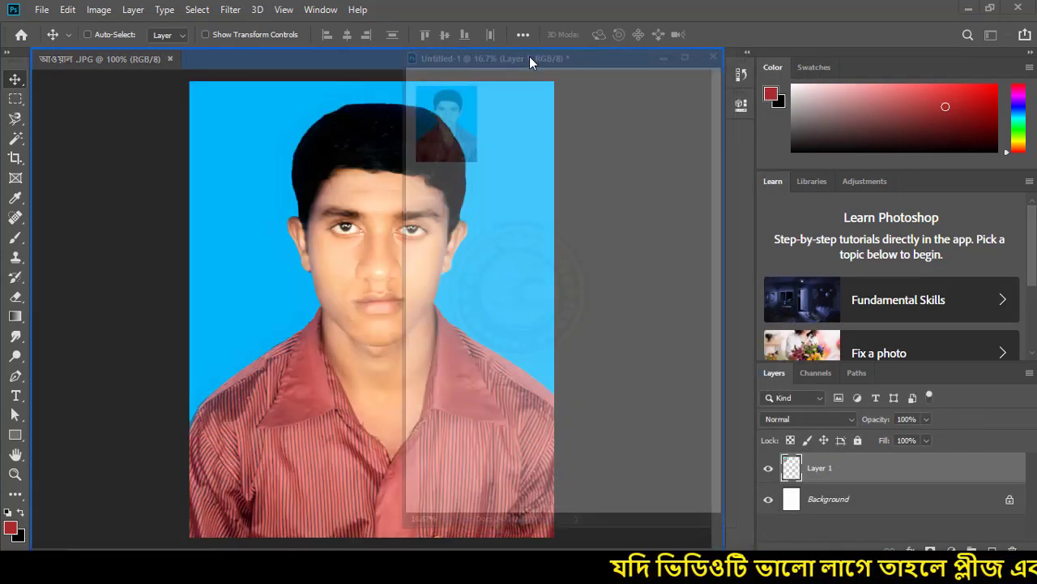
left_click_drag(618, 81, 529, 56)
Step: Duplicate the portrait into Layer 1 copy, copy 2 and copy 3 spread down the A4 page
left_click(71, 53)
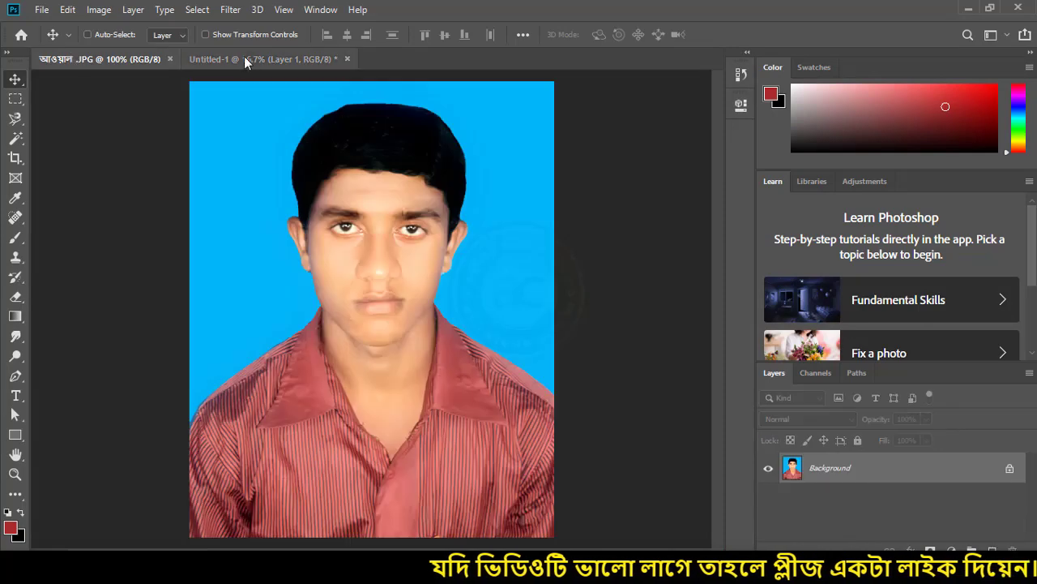
left_click(247, 58)
left_click(108, 61)
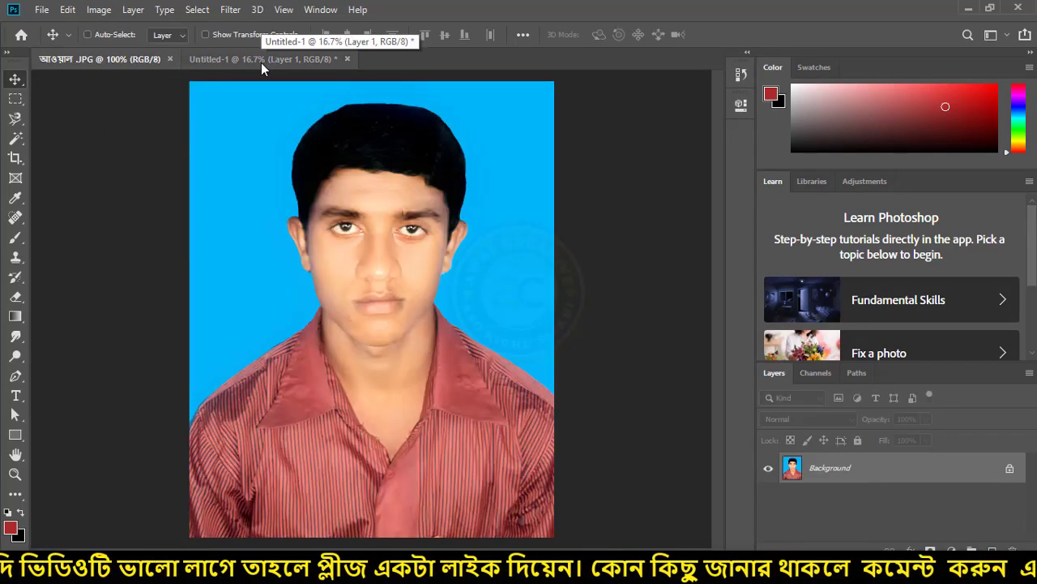
left_click_drag(252, 70, 253, 119)
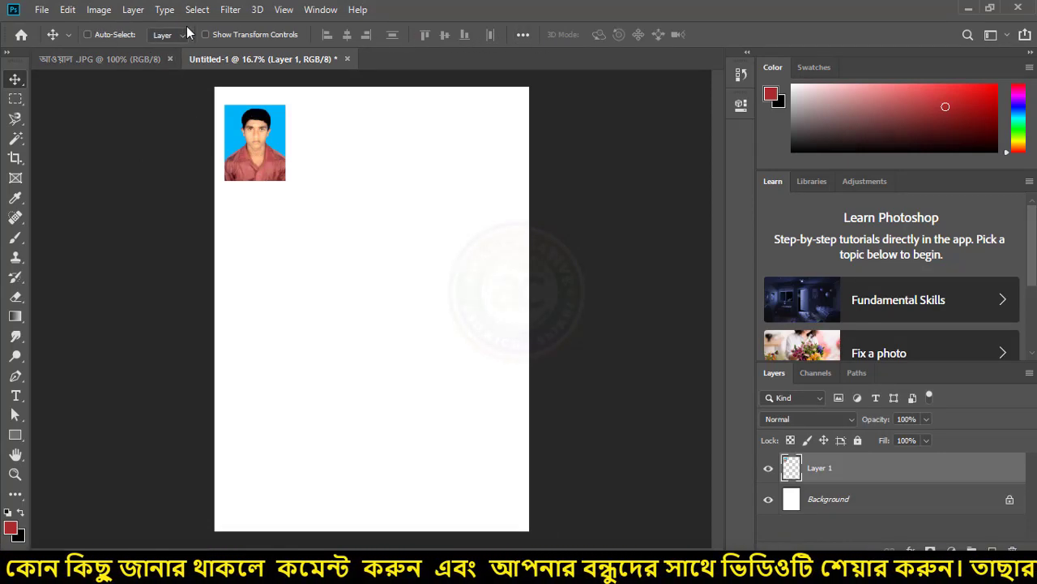
left_click_drag(272, 144, 281, 142)
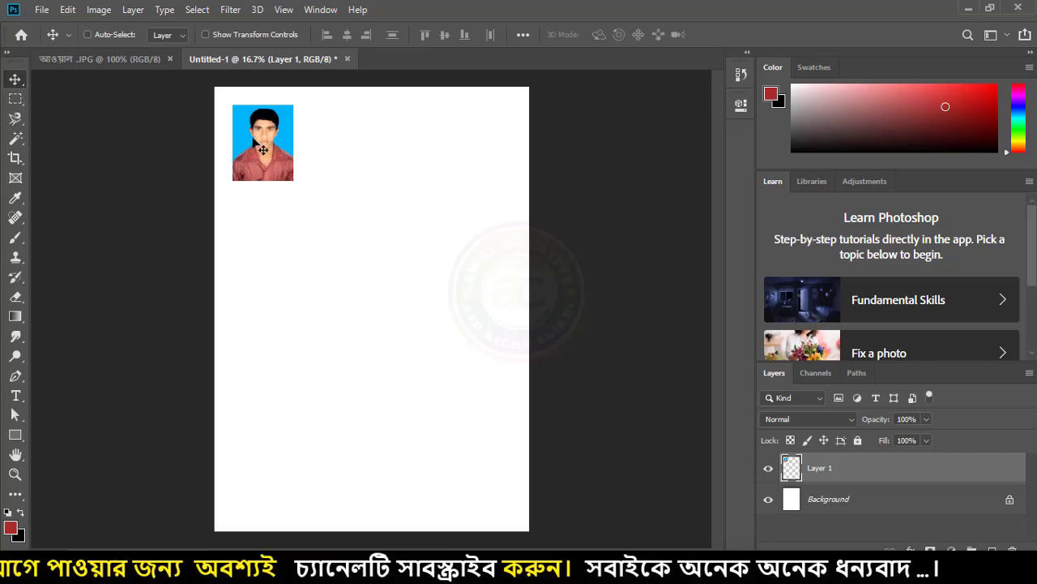
mouse_move(263, 150)
left_mouse_down()
mouse_move(324, 195)
mouse_move(371, 176)
mouse_move(417, 243)
mouse_move(468, 405)
left_mouse_up()
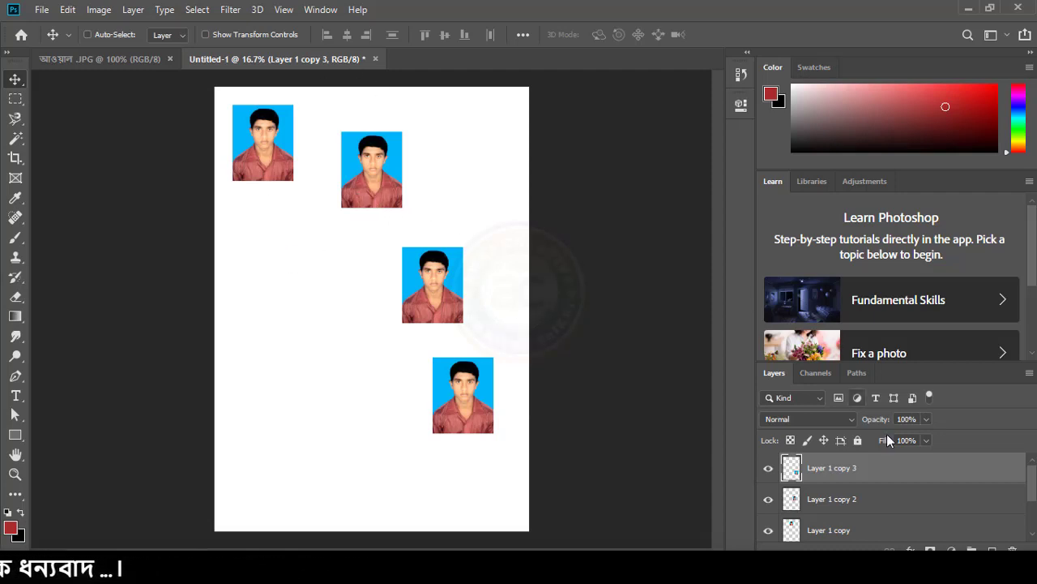
scroll(932, 523, "down", 3)
scroll(922, 519, "up", 3)
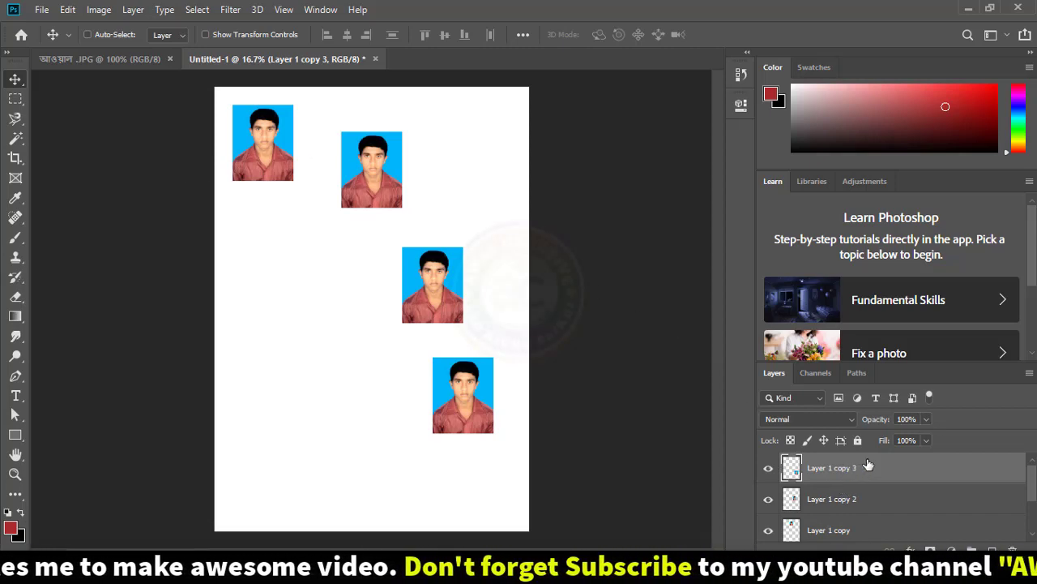
left_click(863, 502)
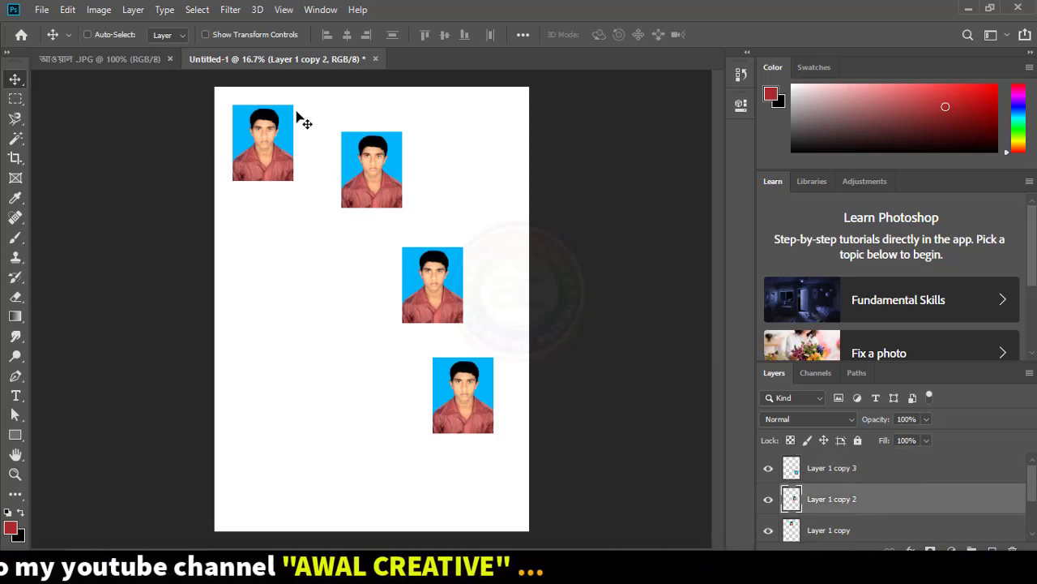
scroll(864, 531, "down", 2)
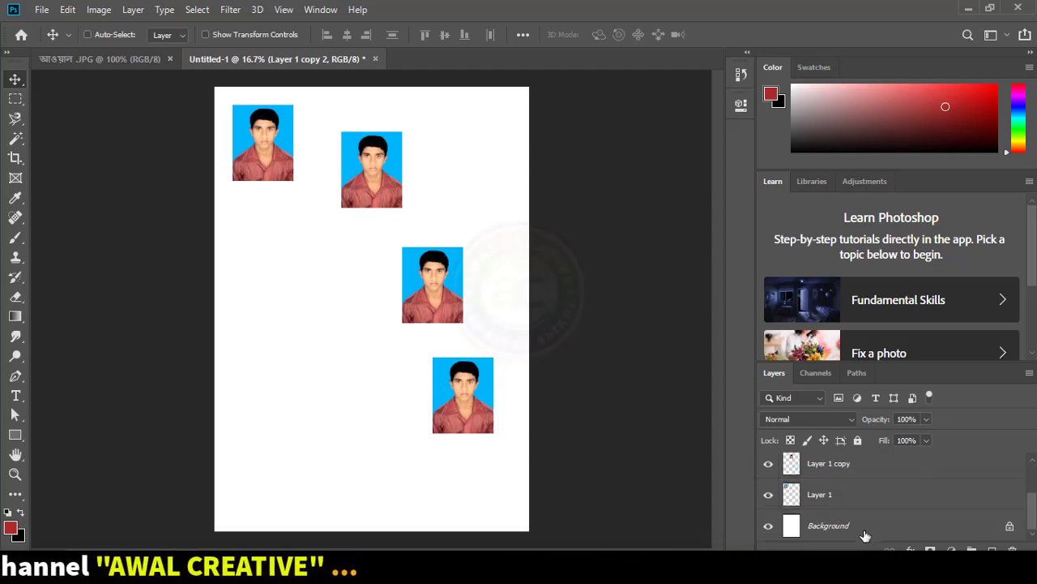
left_click(815, 501)
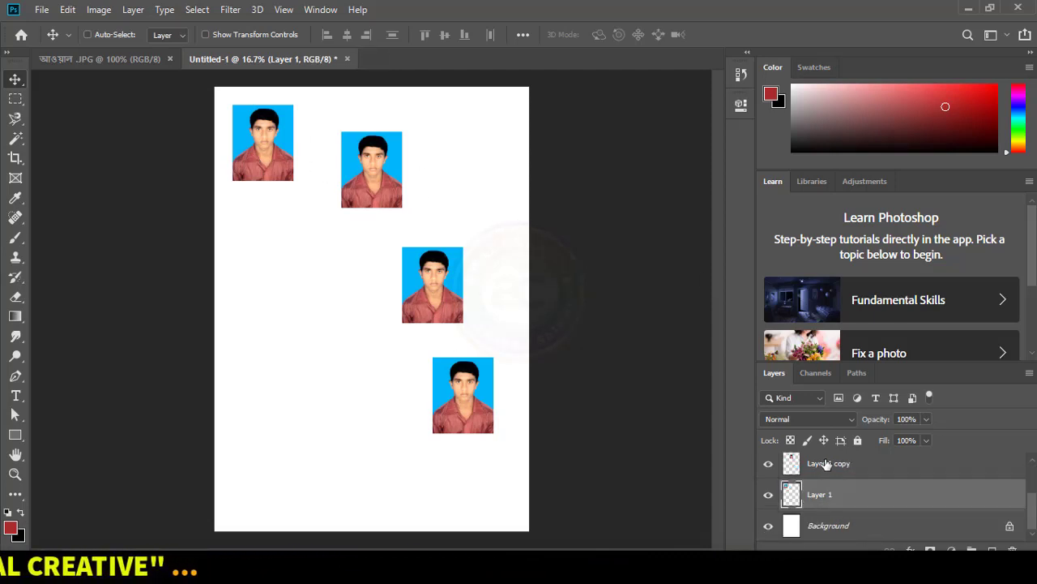
left_click(830, 467)
scroll(856, 483, "up", 2)
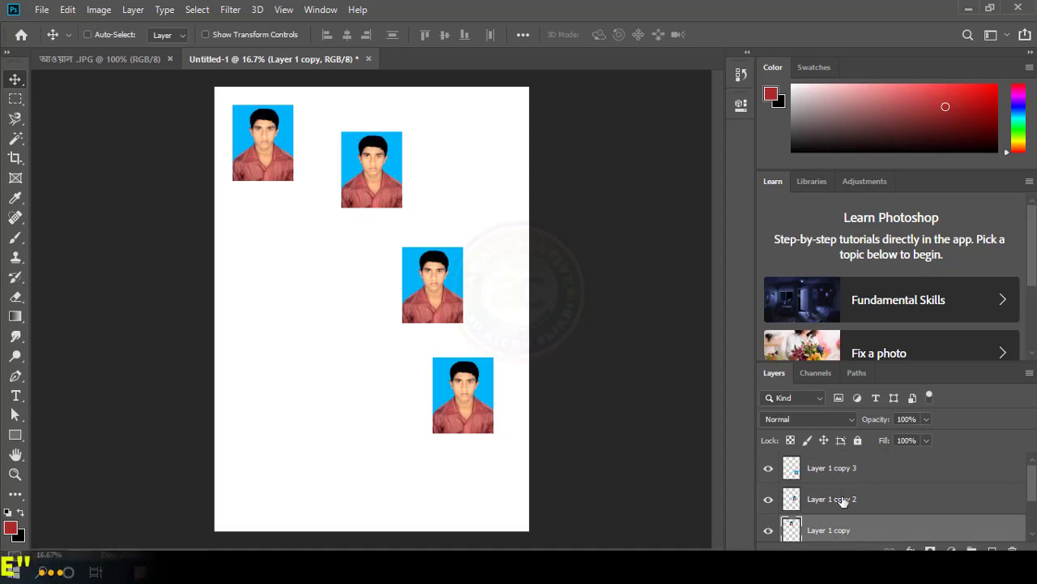
left_click(859, 469)
scroll(881, 480, "down", 2)
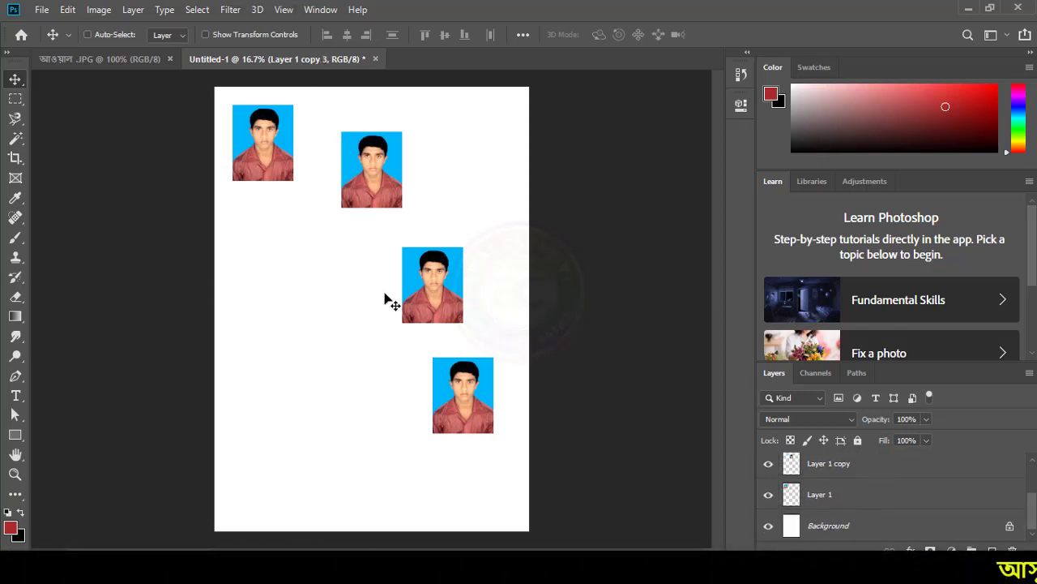
left_click(851, 525)
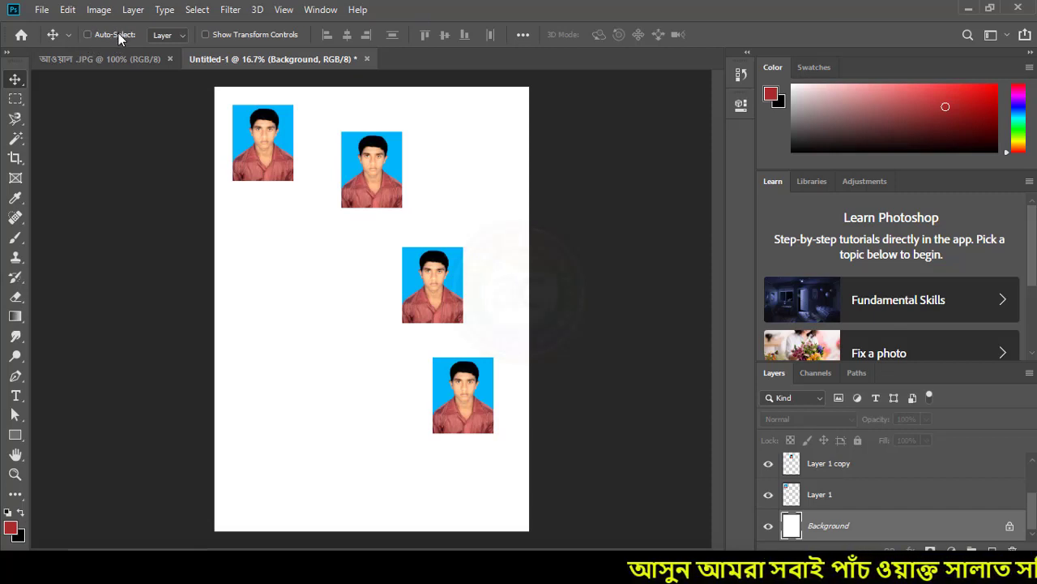
scroll(863, 527, "up", 2)
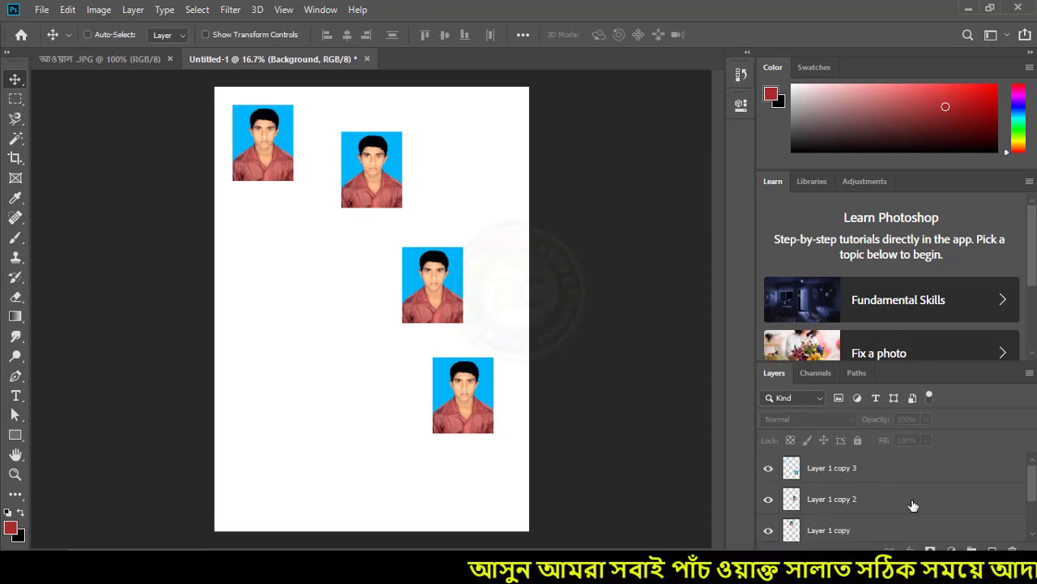
scroll(891, 495, "down", 2)
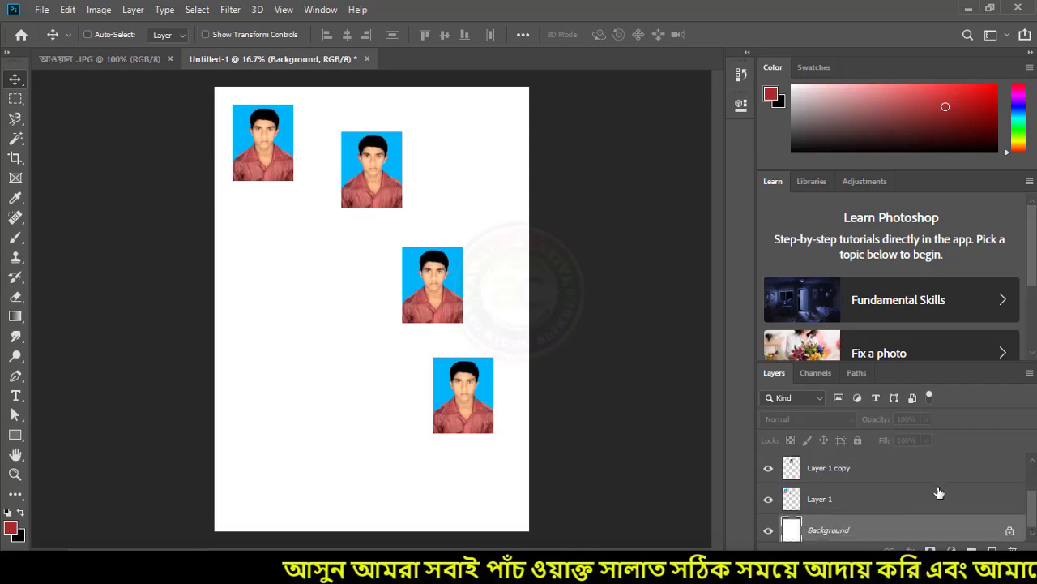
left_click(859, 498)
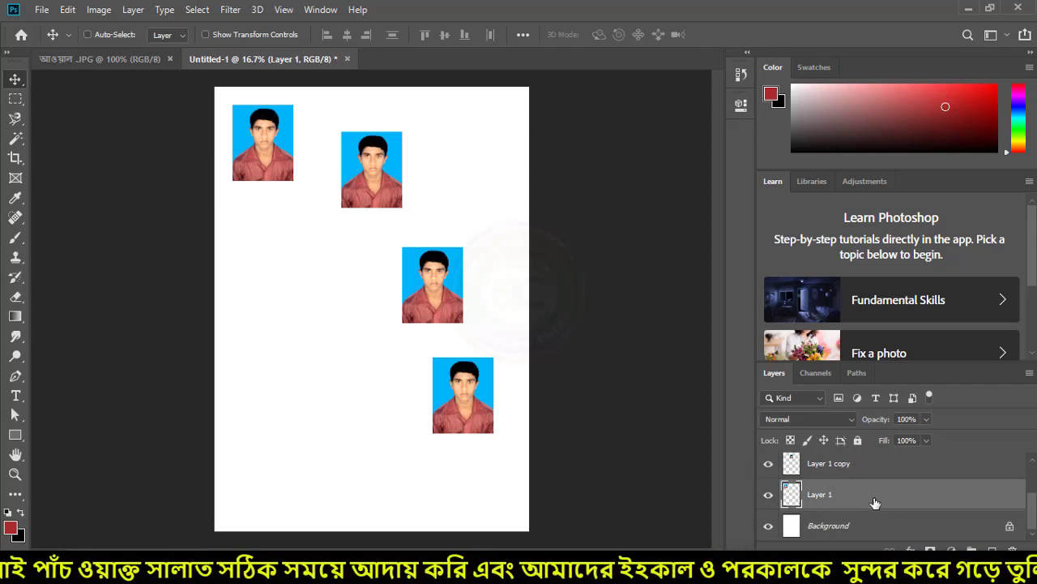
Step: Reposition Layer 1's photo slightly right and just below the page's top edge
left_click_drag(297, 134, 306, 162)
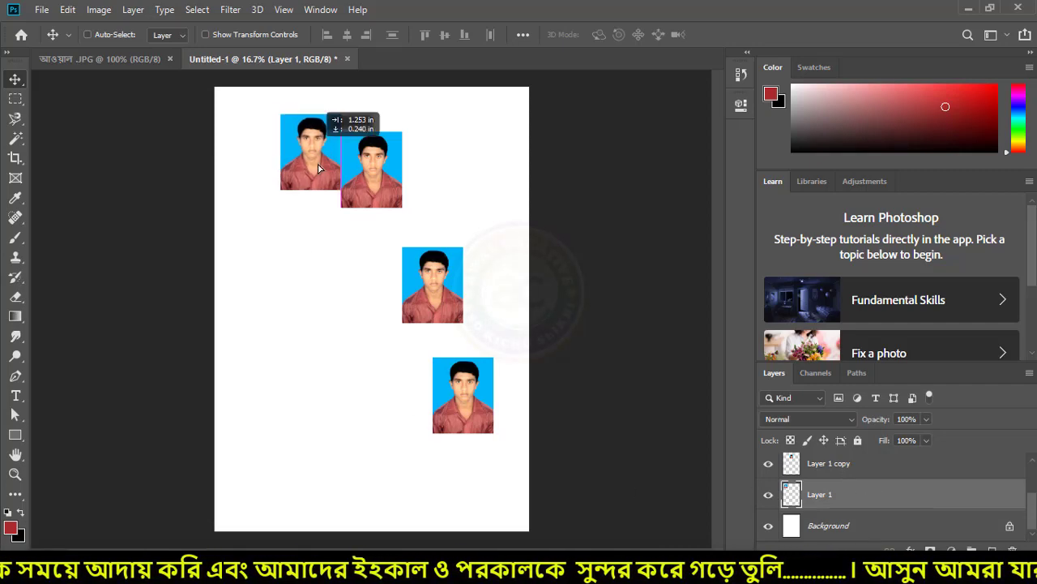
left_click_drag(365, 178, 376, 198)
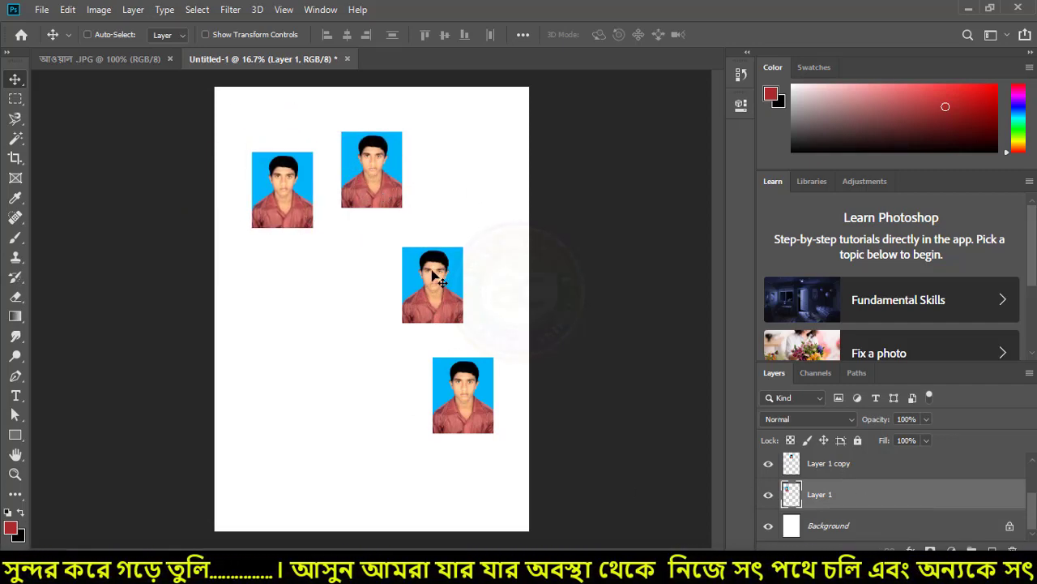
left_click_drag(293, 227, 281, 162)
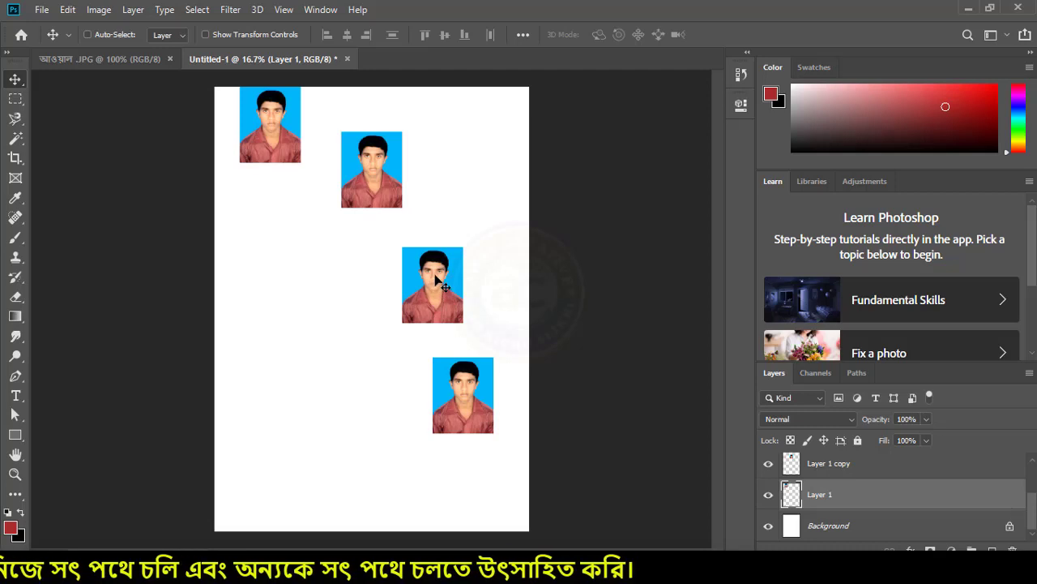
left_click_drag(435, 278, 444, 281)
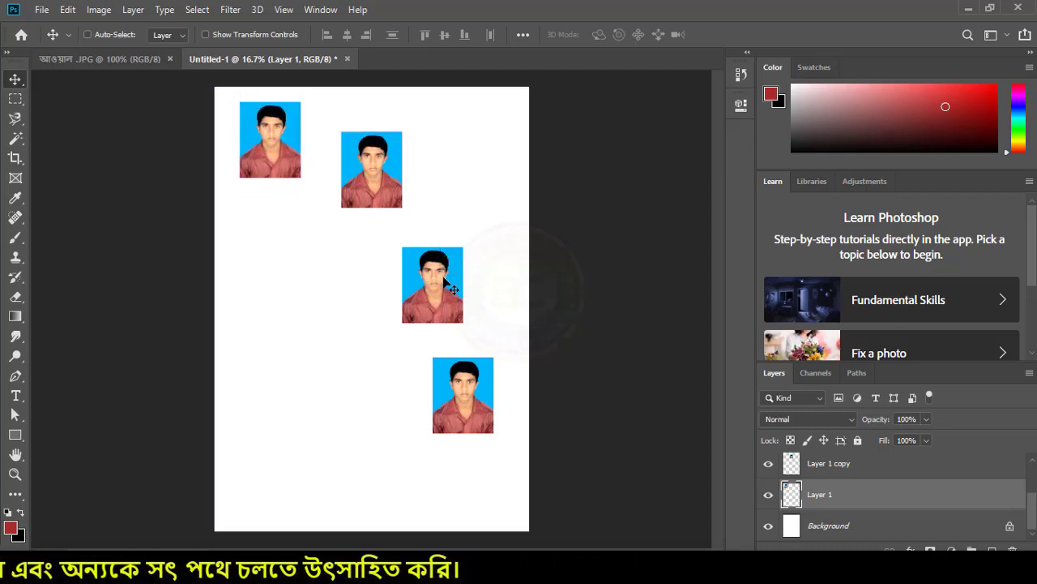
left_click_drag(270, 144, 282, 135)
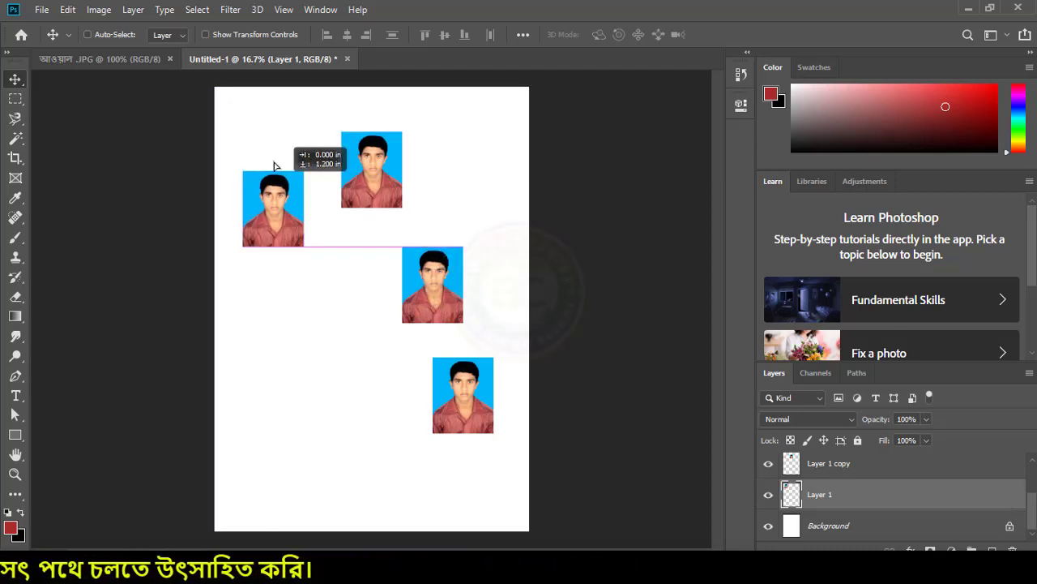
Step: Select Layer 1 copy 3 and move the bottom photo up toward the page middle
scroll(854, 509, "up", 1)
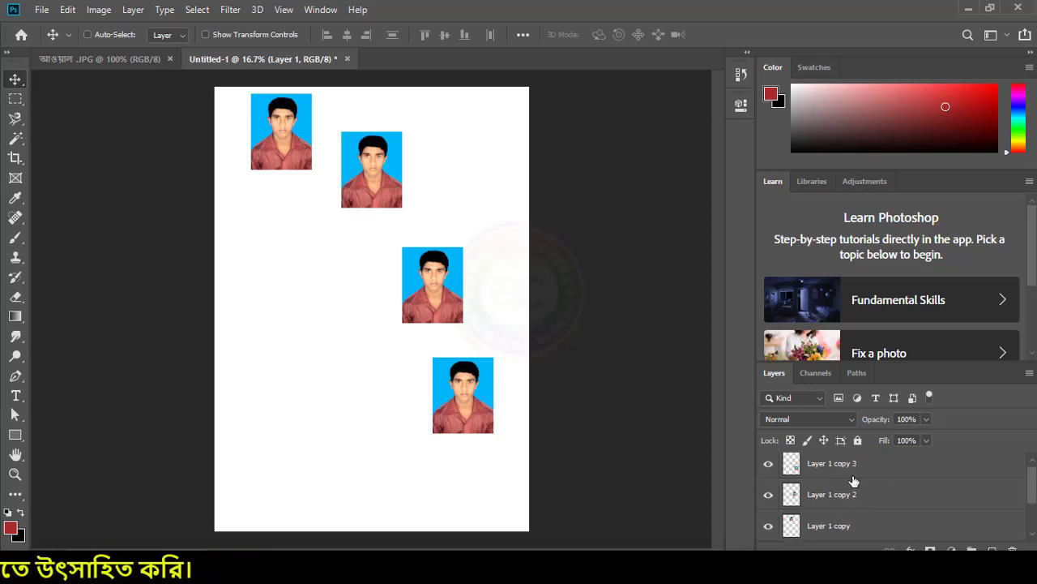
left_click(835, 468)
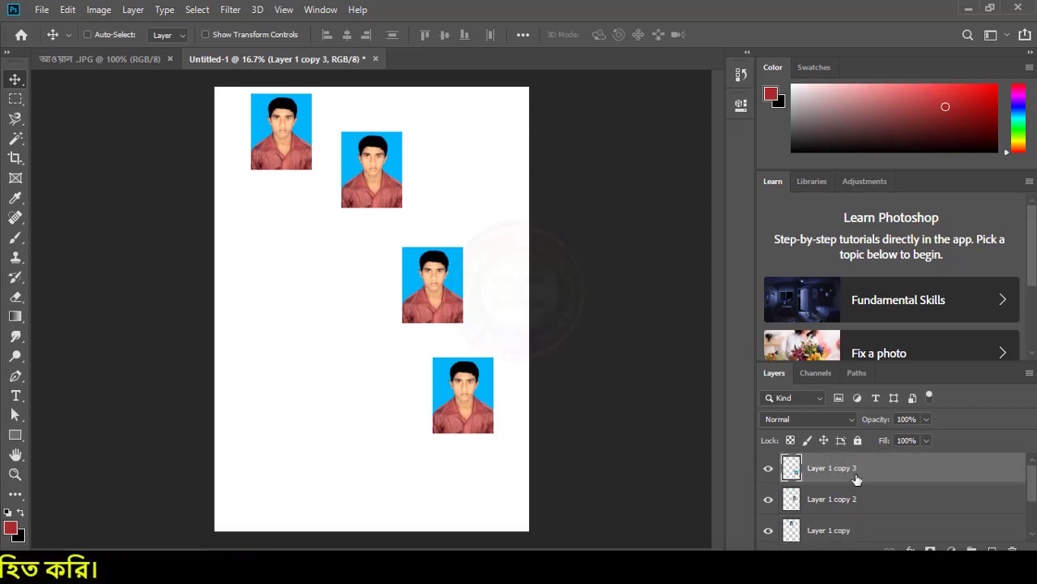
left_click_drag(349, 185, 373, 162)
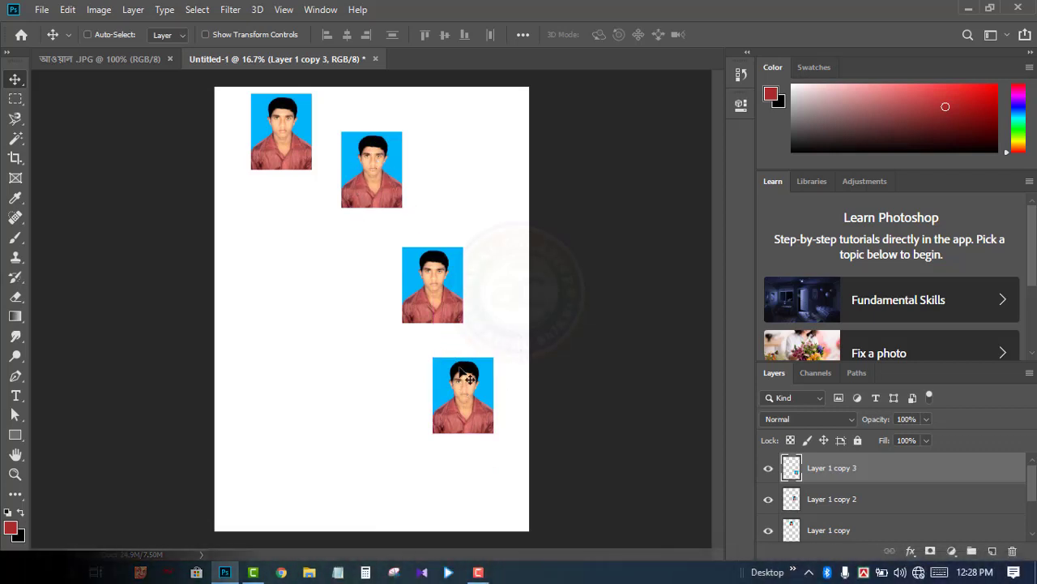
mouse_move(459, 350)
left_mouse_down()
mouse_move(315, 275)
mouse_move(459, 383)
left_mouse_up()
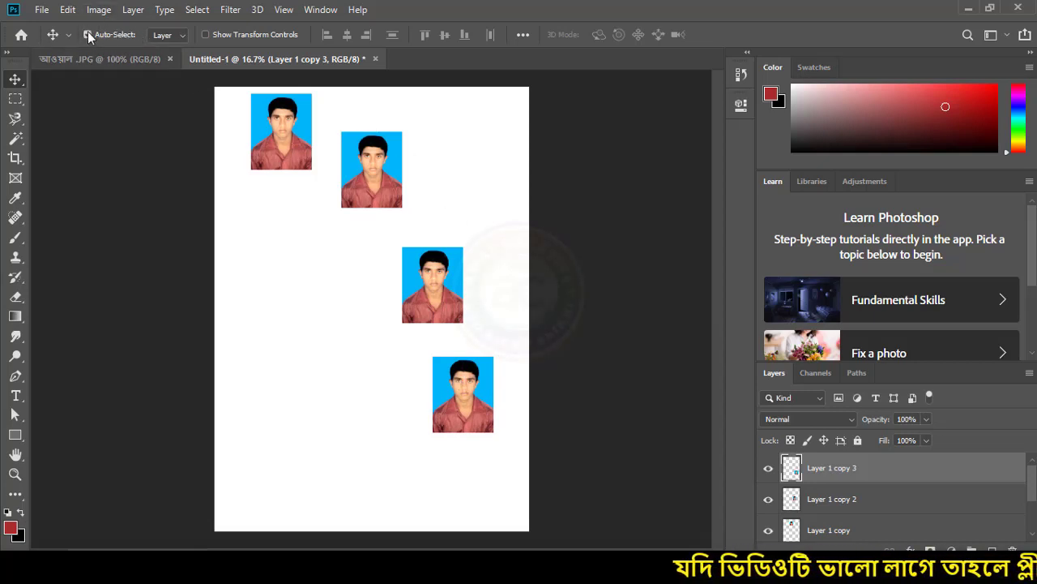
Step: Shuffle the four photos to new spots and turn off Auto-Select on canvas clicks
left_click(282, 146)
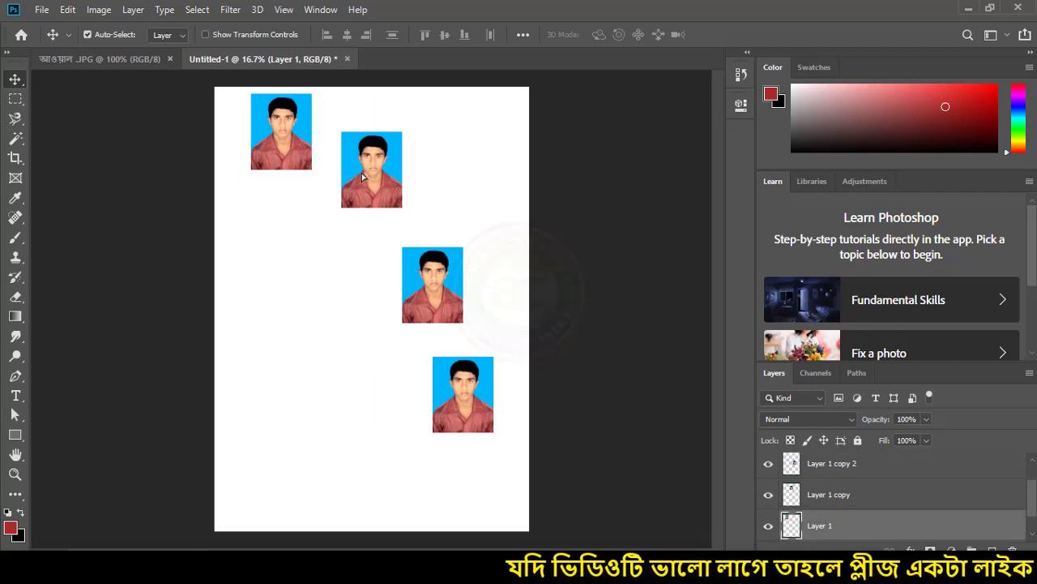
left_click_drag(362, 176, 332, 258)
left_click_drag(271, 130, 393, 129)
left_click_drag(332, 257, 249, 150)
left_click_drag(431, 268, 277, 339)
left_click_drag(481, 404, 493, 282)
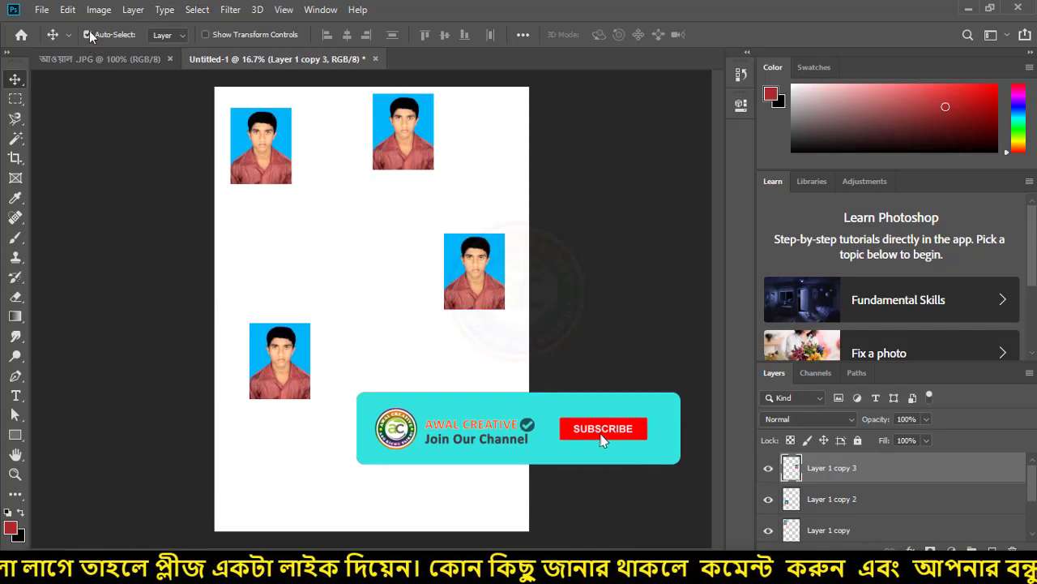
left_click(86, 35)
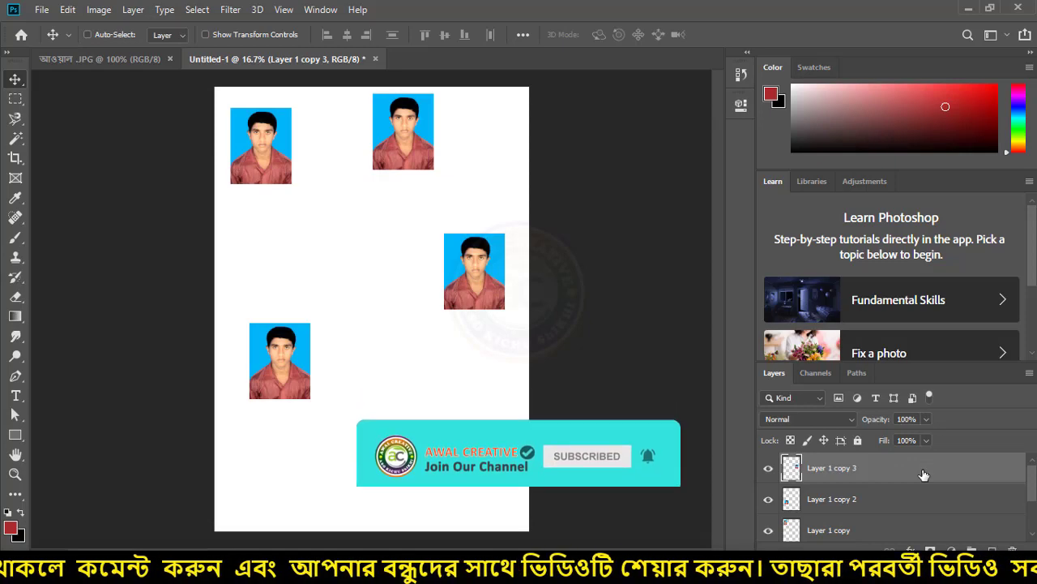
left_click_drag(391, 144, 365, 188)
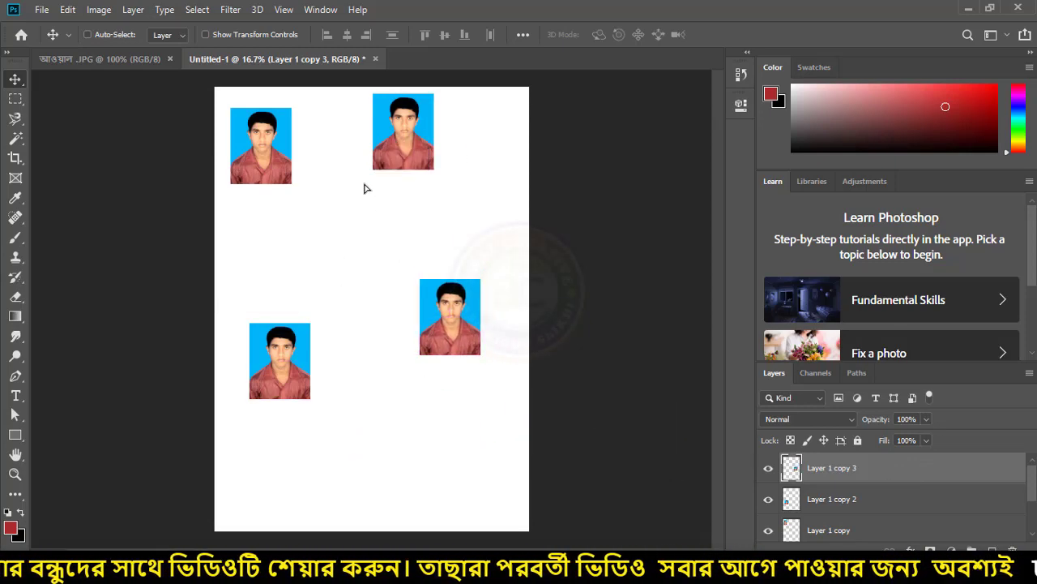
left_click_drag(247, 142, 317, 154)
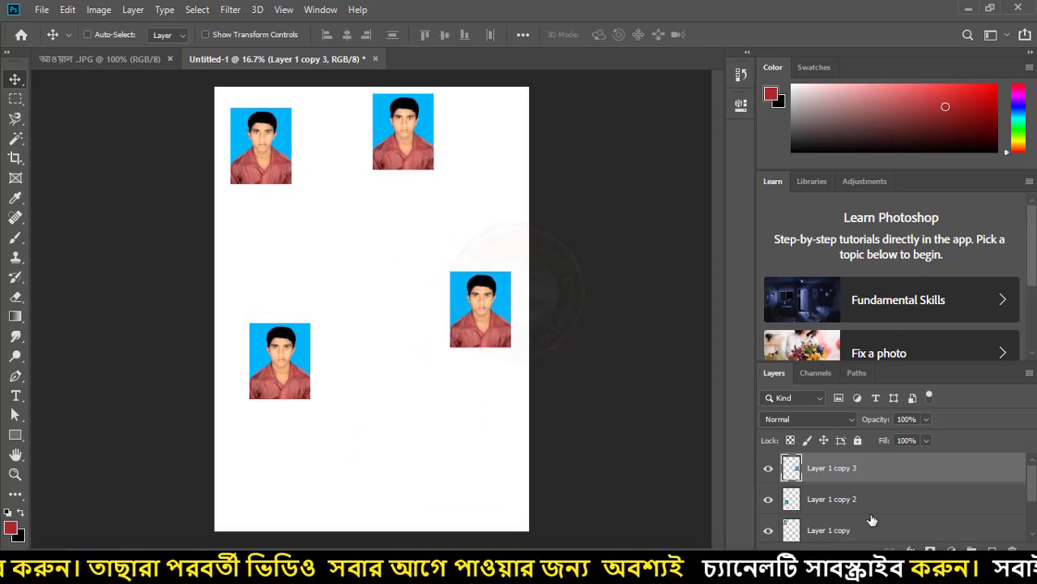
Step: Place two photos near the top corners and line up two side by side mid-page
left_click(834, 505)
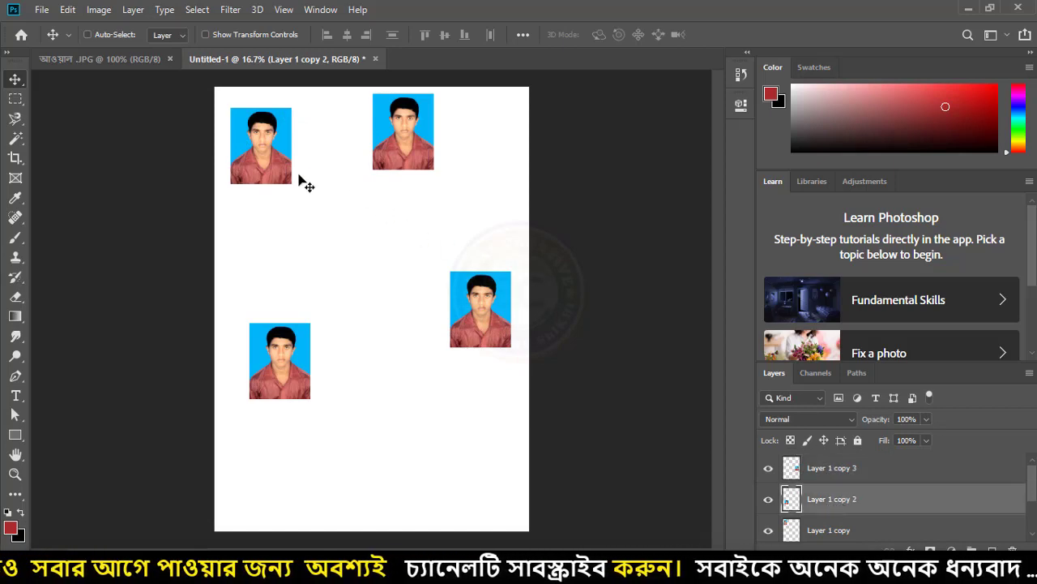
left_click_drag(300, 180, 331, 172)
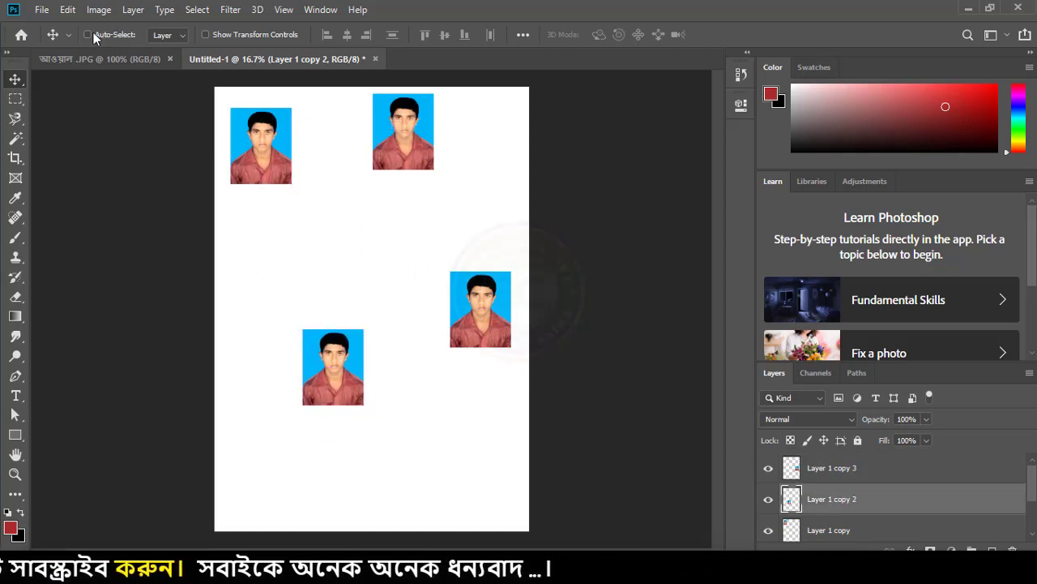
left_click_drag(257, 126, 287, 164)
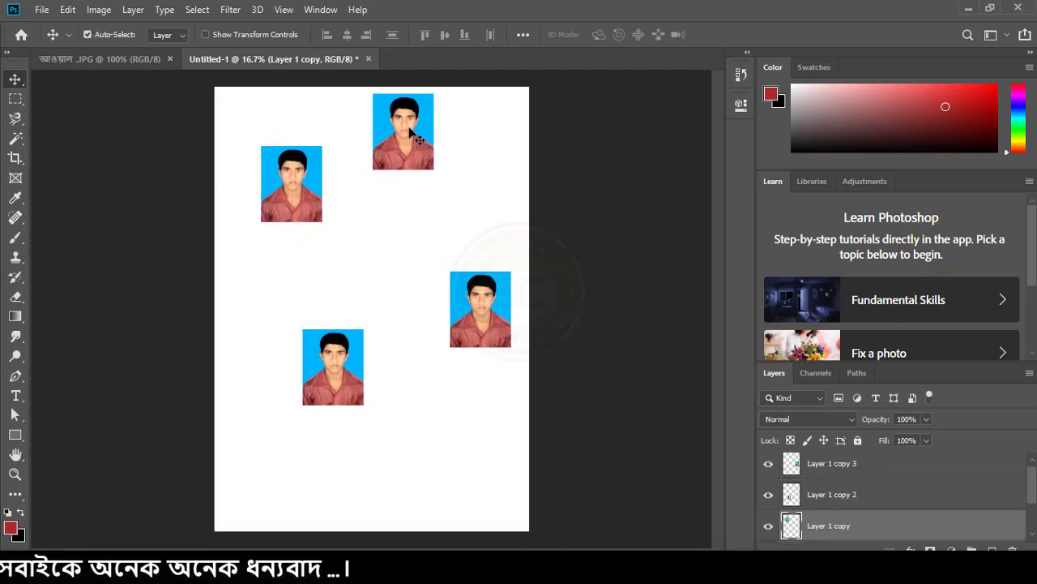
left_click_drag(411, 130, 442, 168)
left_click_drag(485, 315, 484, 320)
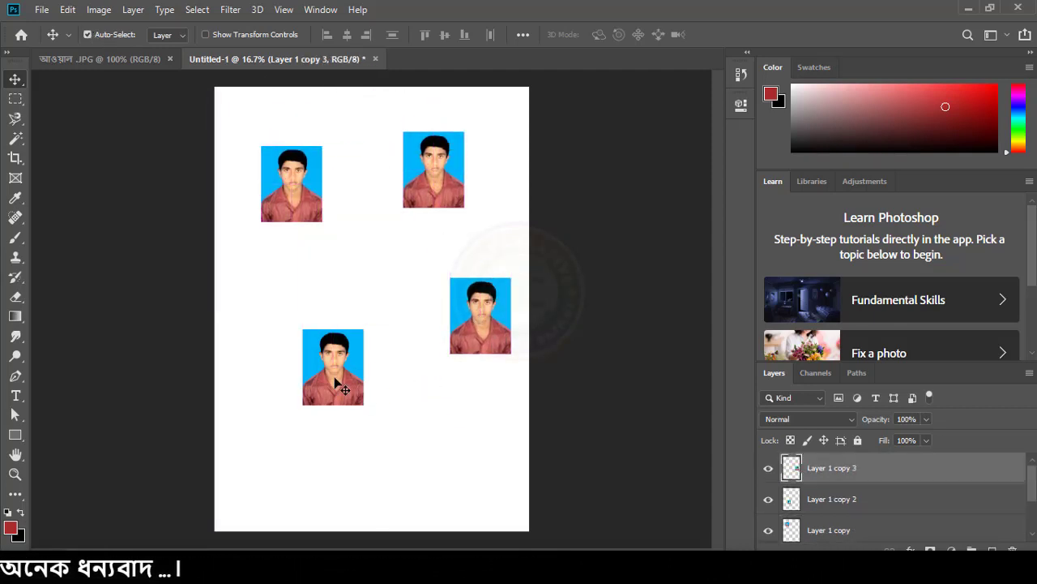
left_click_drag(334, 375, 273, 354)
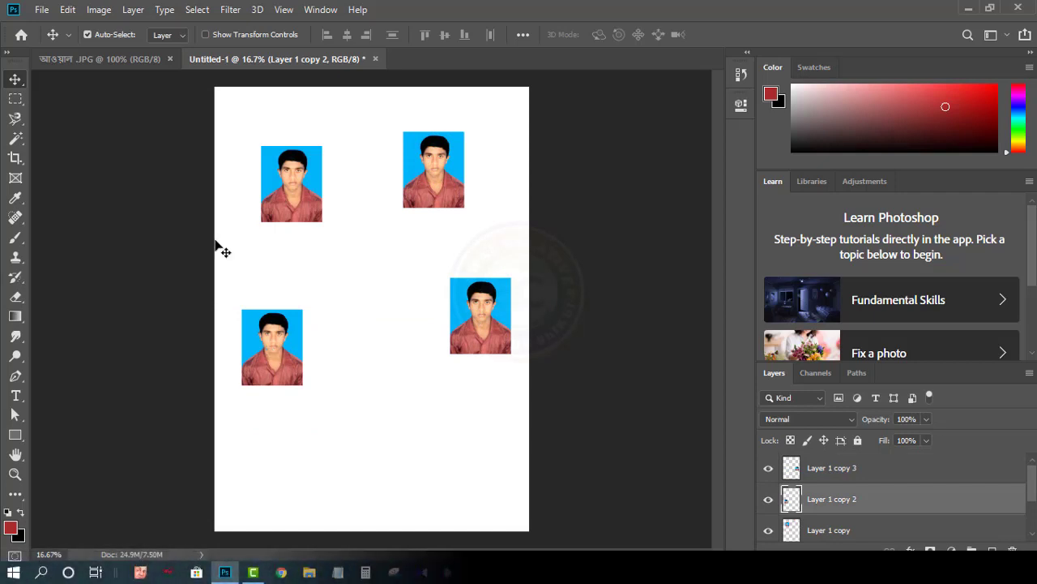
left_click_drag(262, 366, 455, 127)
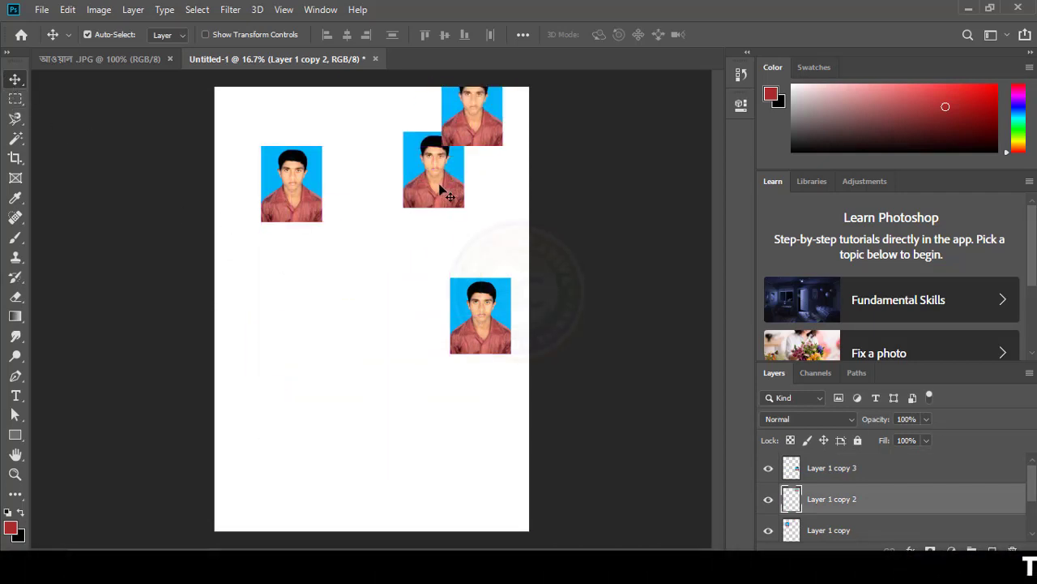
left_click_drag(442, 191, 281, 485)
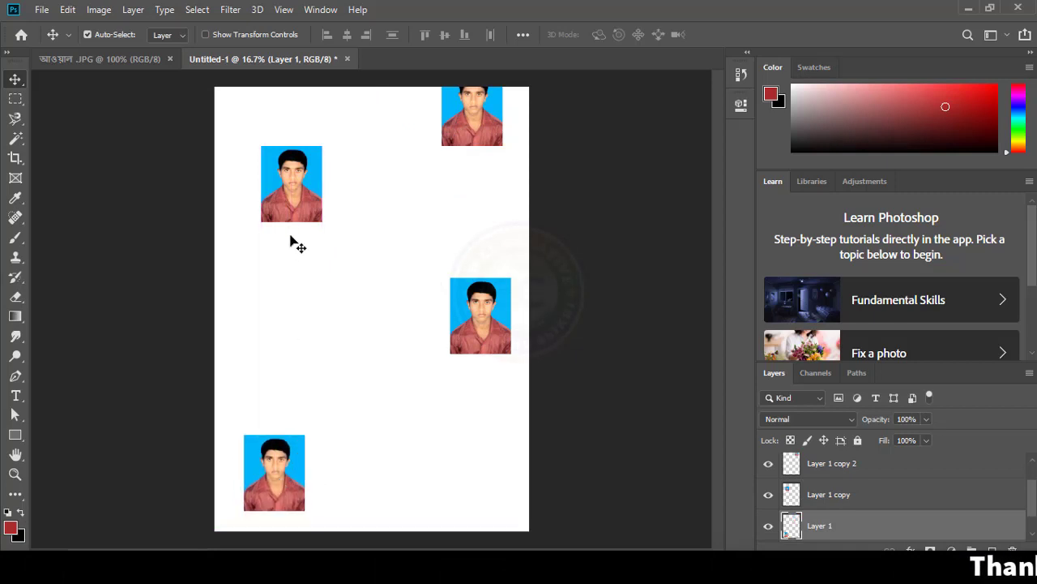
left_click_drag(296, 162, 332, 306)
left_click_drag(478, 297, 250, 135)
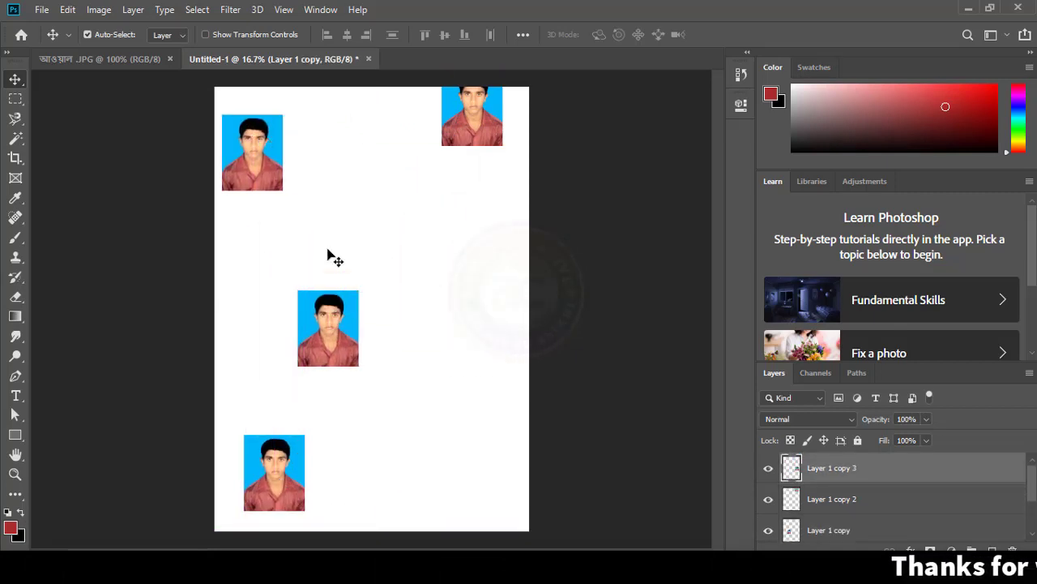
left_click_drag(328, 312, 459, 312)
left_click_drag(284, 462, 307, 347)
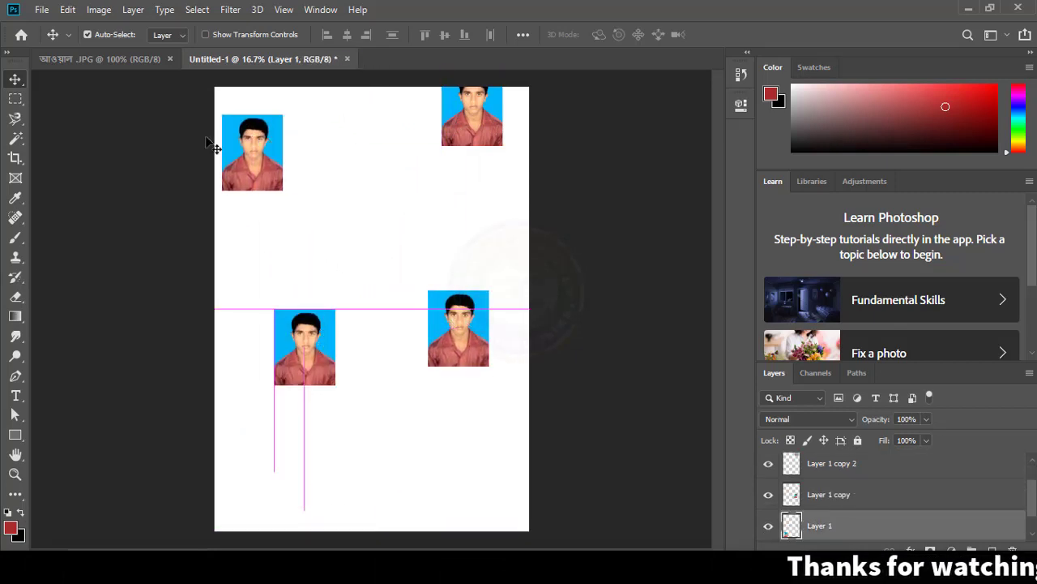
Step: Keep Auto-Select on Layer, then group Layer 1 and Layer 1 copy into Group 1
left_click(183, 37)
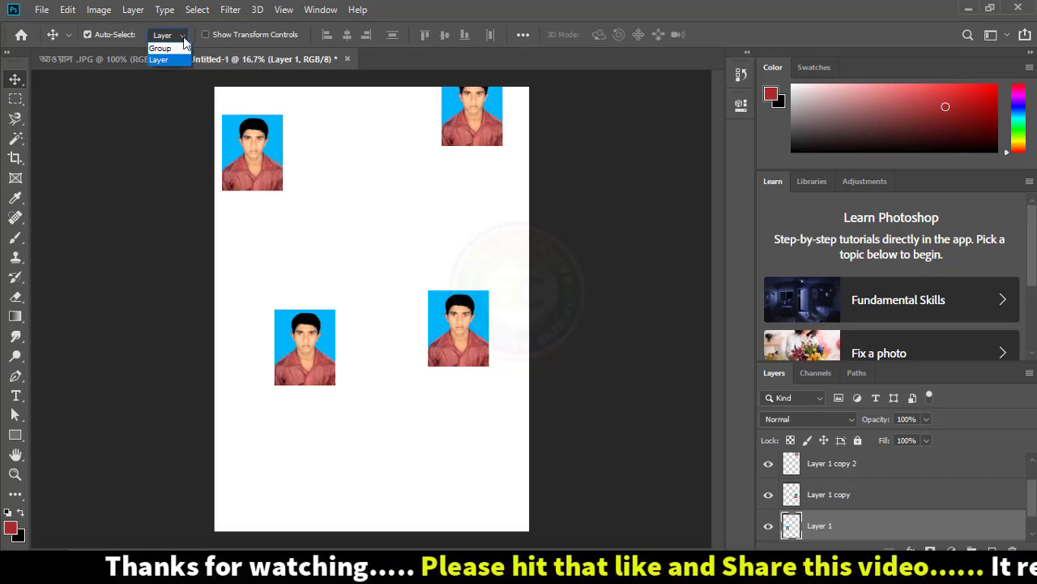
left_click(389, 275)
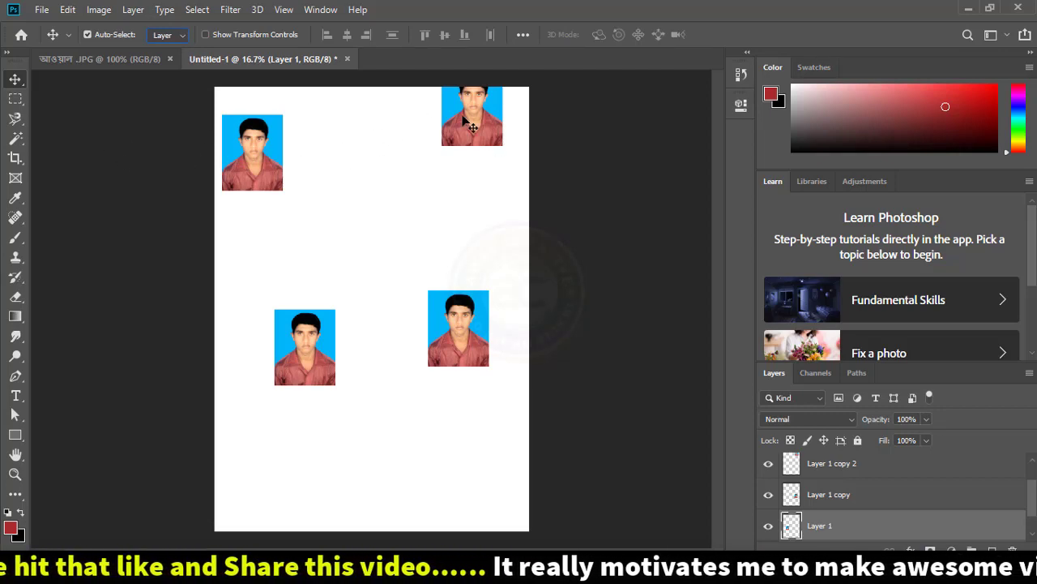
scroll(862, 530, "down", 1)
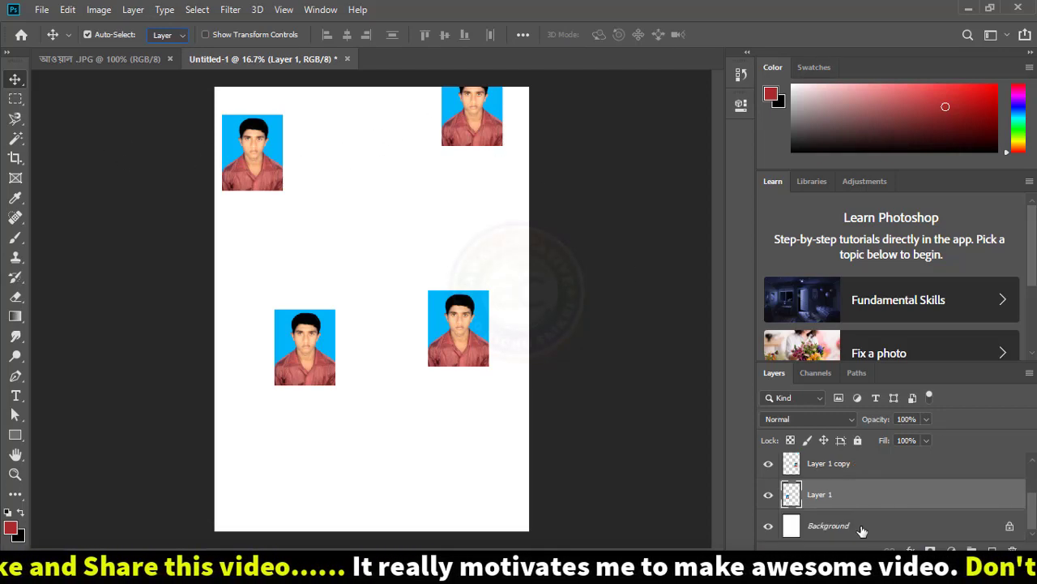
left_click(845, 467)
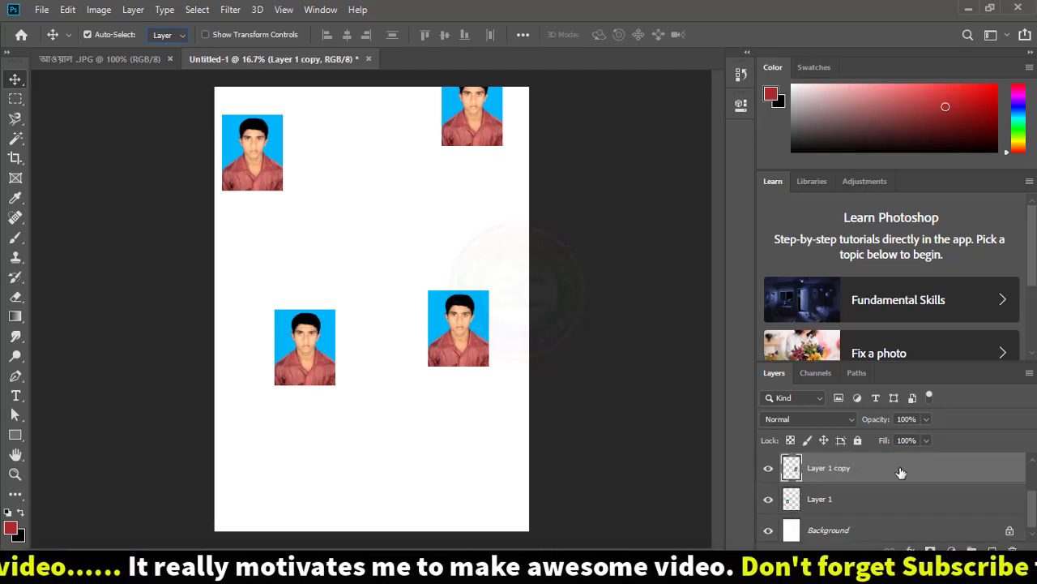
left_click(828, 501, "shift")
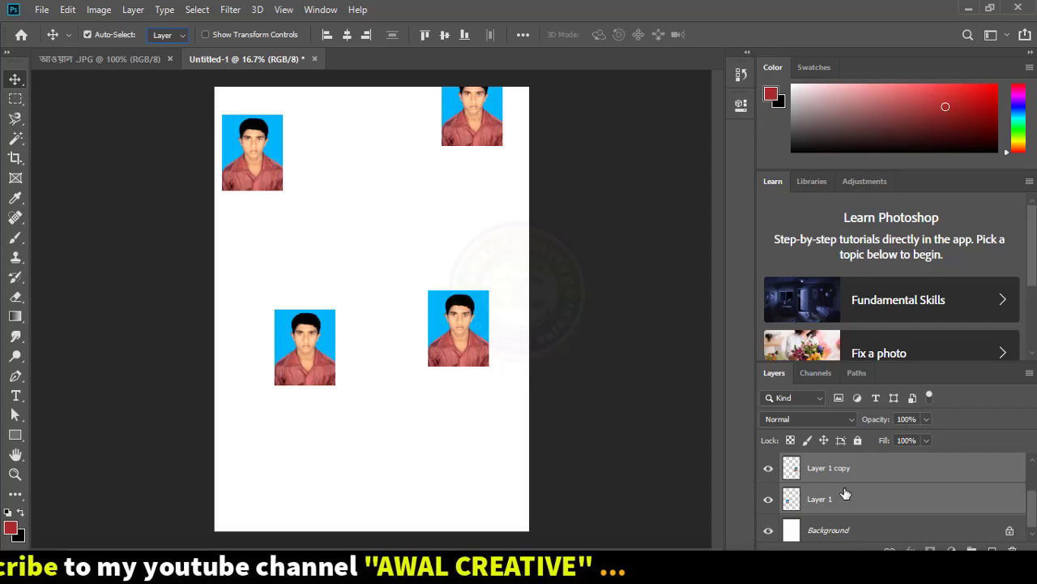
key("ctrl")
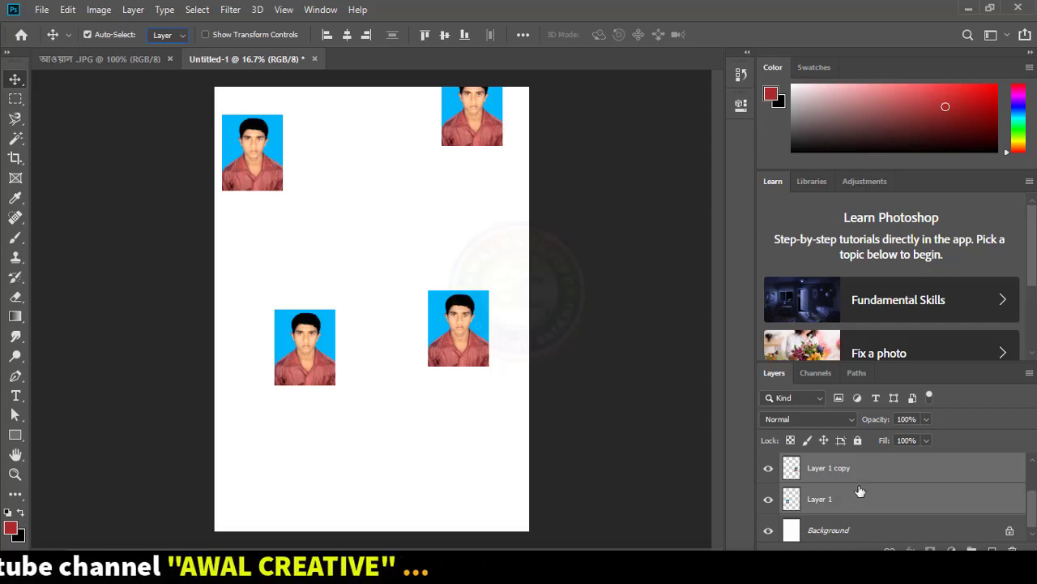
right_click(846, 473)
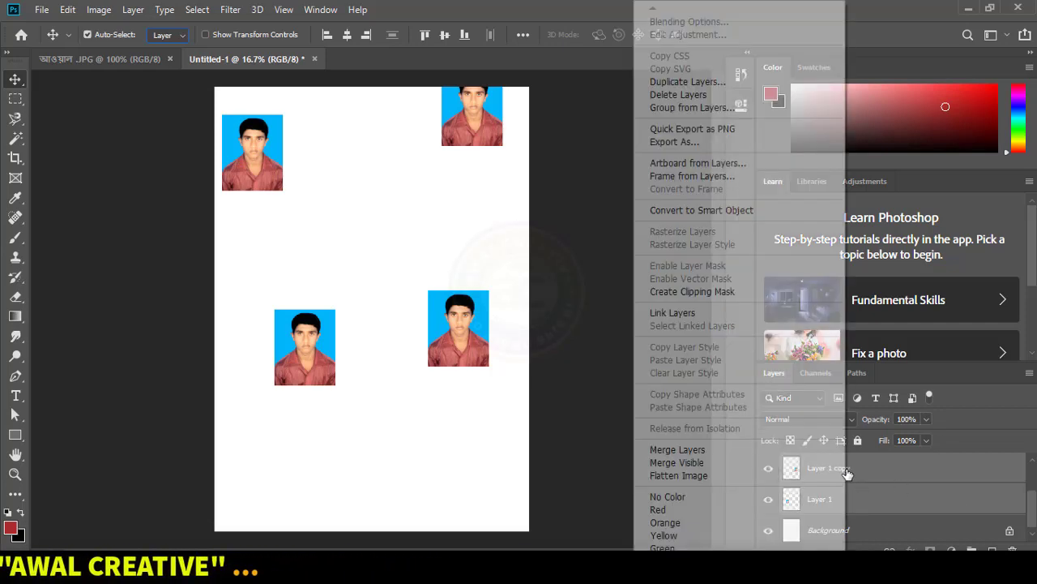
left_click(693, 110)
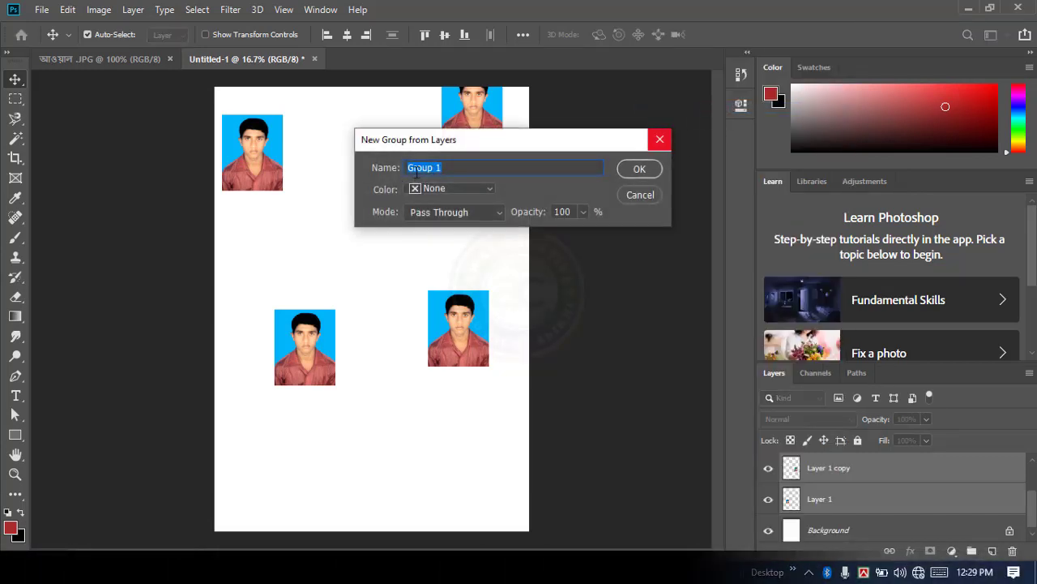
left_click(640, 172)
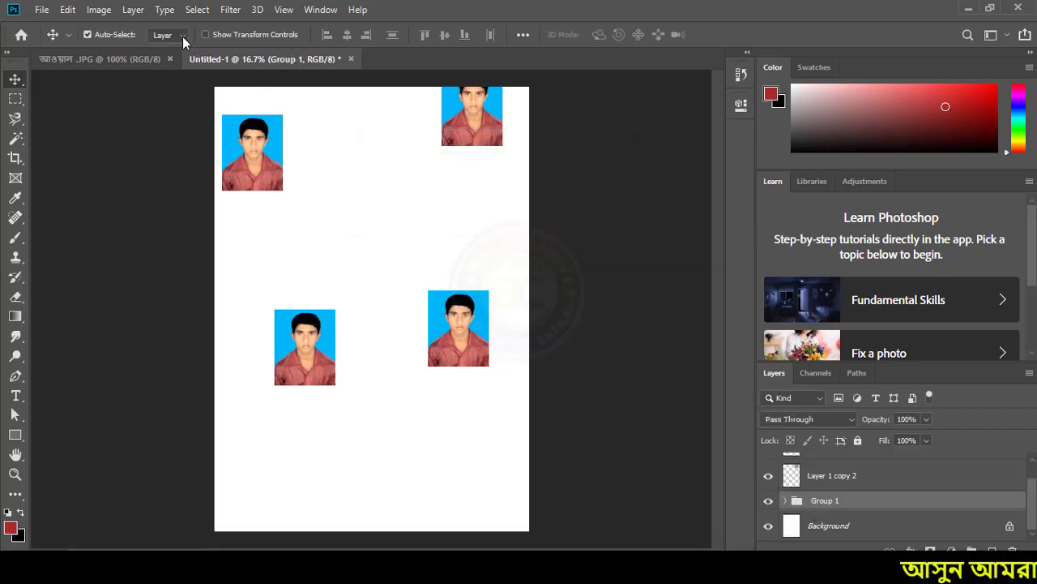
Step: Nudge each of the four photos individually toward one another
left_click_drag(268, 156, 296, 175)
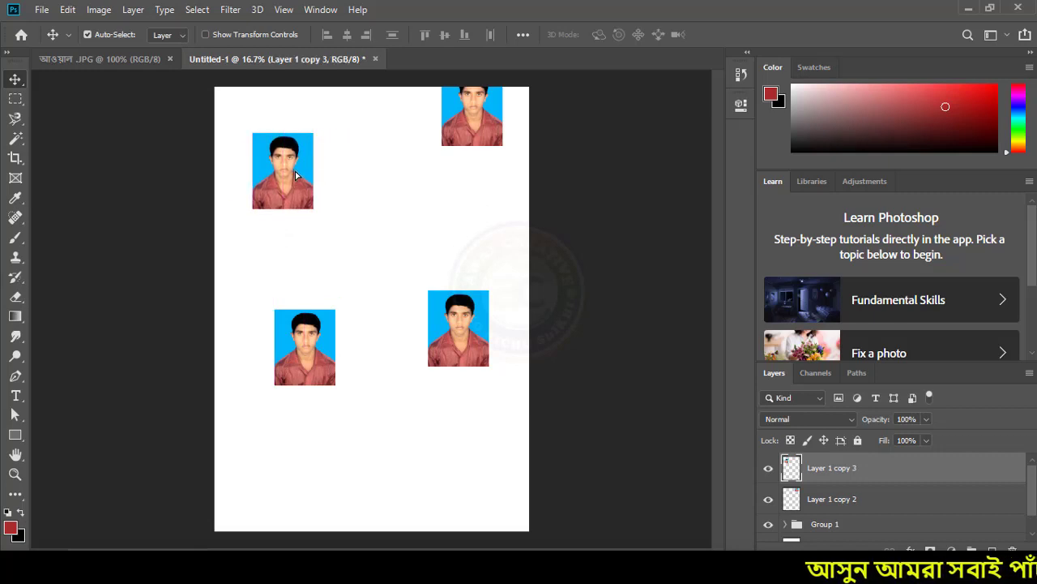
left_click_drag(468, 103, 424, 124)
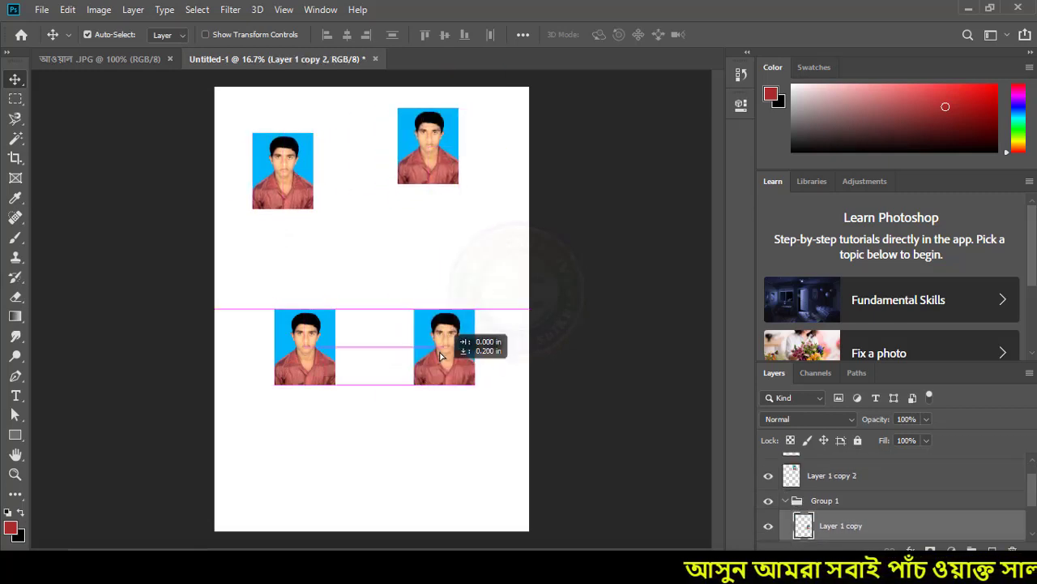
left_click_drag(459, 359, 447, 340)
left_click_drag(296, 355, 312, 327)
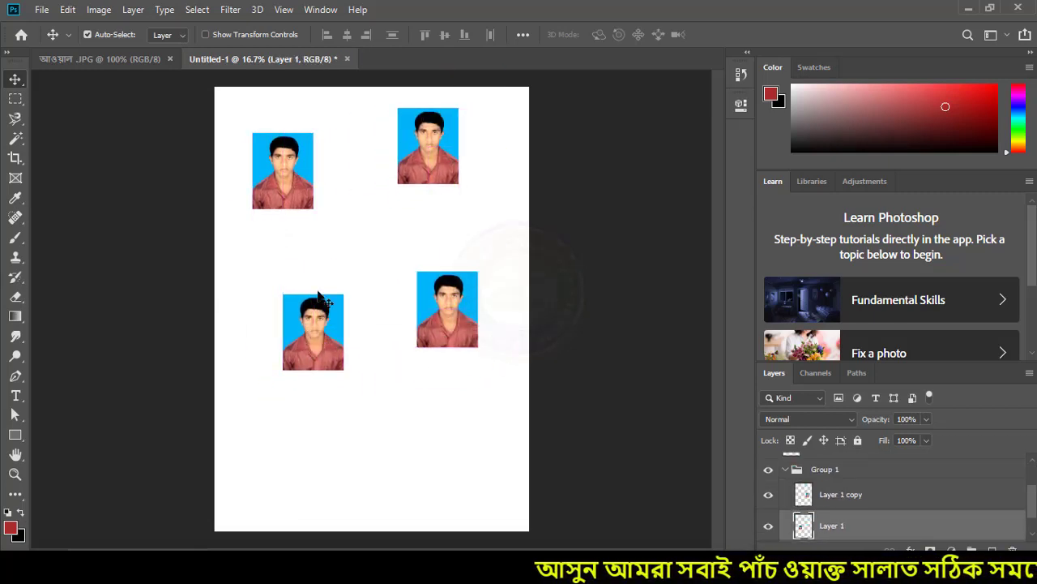
Step: Set Auto-Select to Group and move Group 1's two photos together lower on the page
left_click(182, 38)
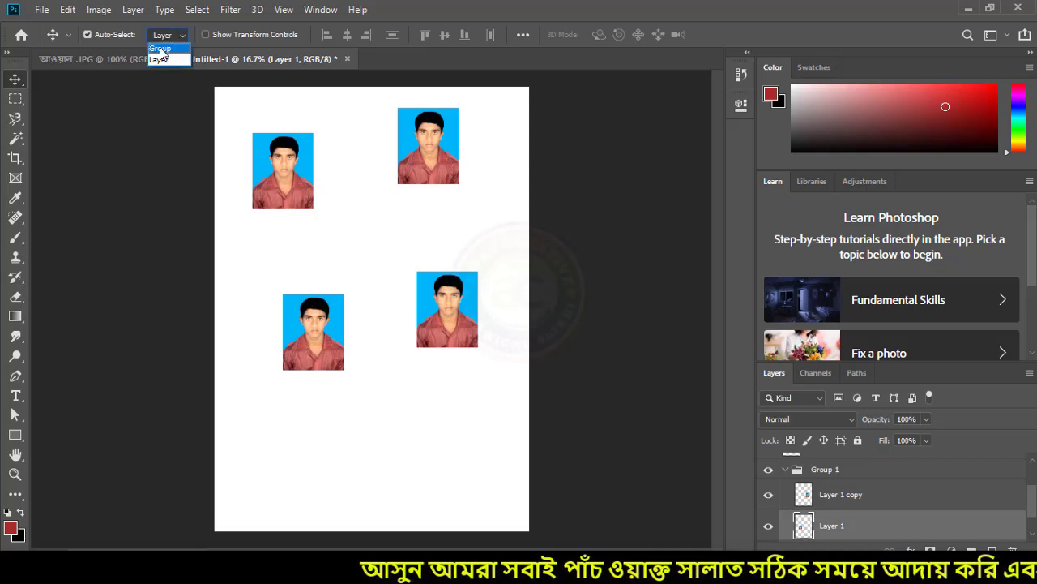
left_click(162, 41)
left_click_drag(314, 296, 330, 328)
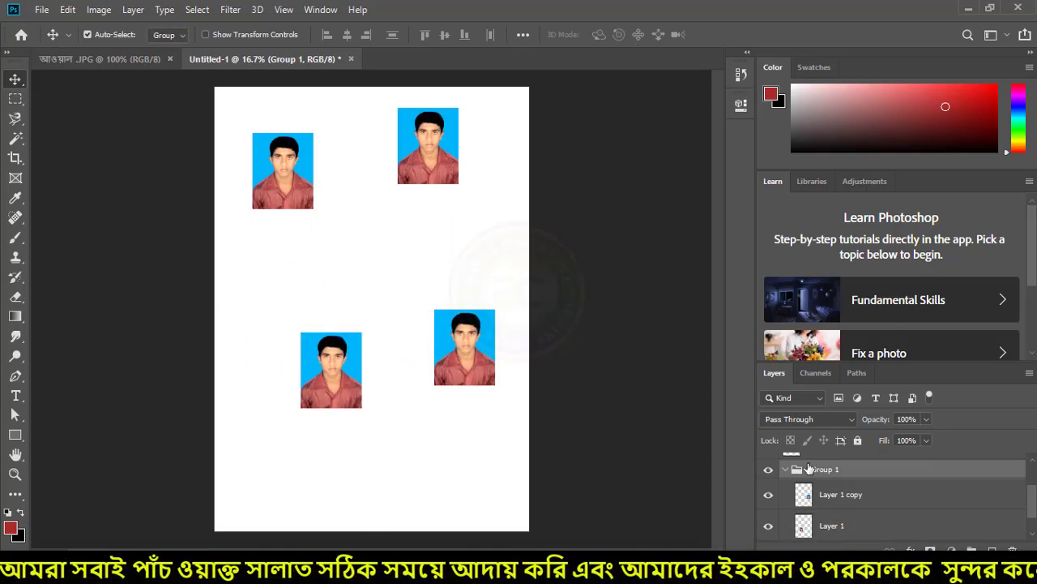
scroll(811, 474, "up", 2)
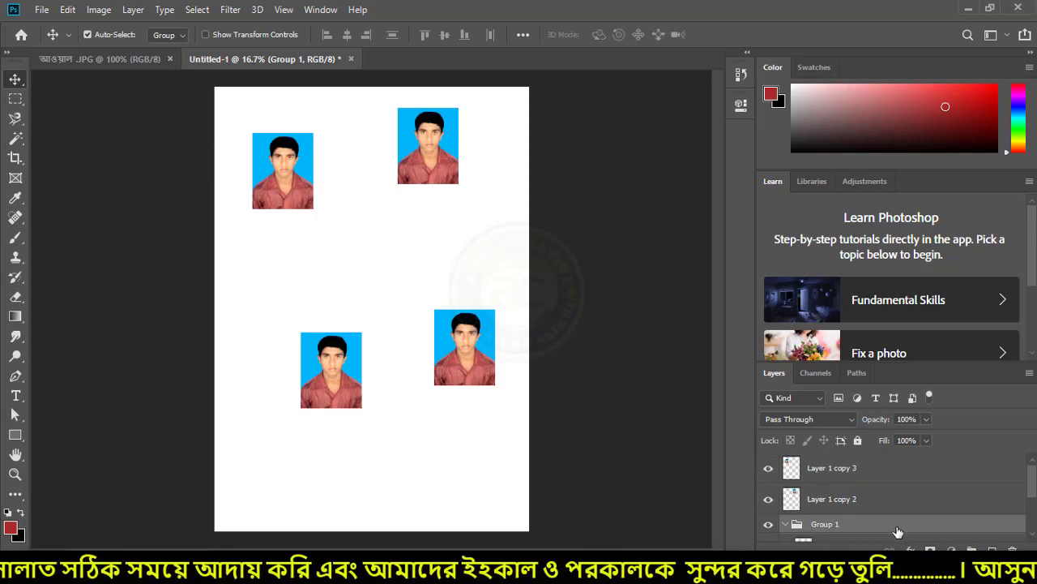
left_click_drag(428, 142, 432, 136)
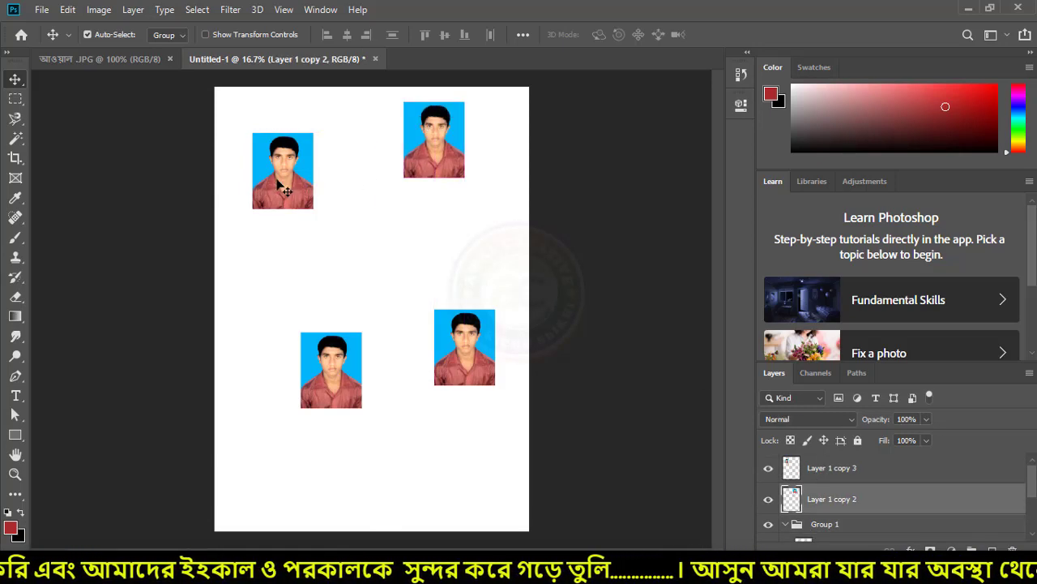
left_click_drag(284, 183, 290, 178)
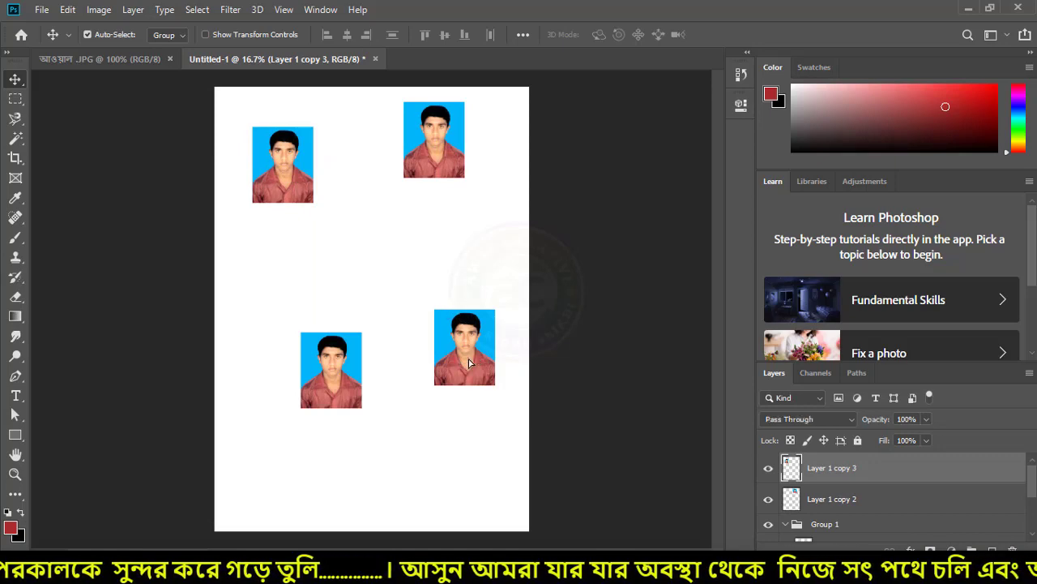
left_click_drag(454, 320, 447, 320)
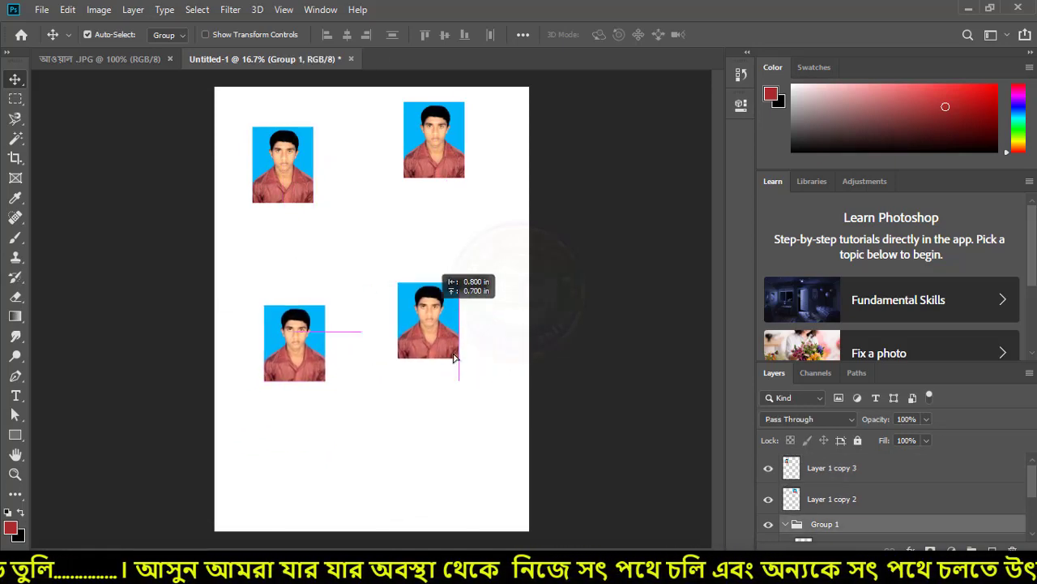
left_click_drag(470, 347, 470, 369)
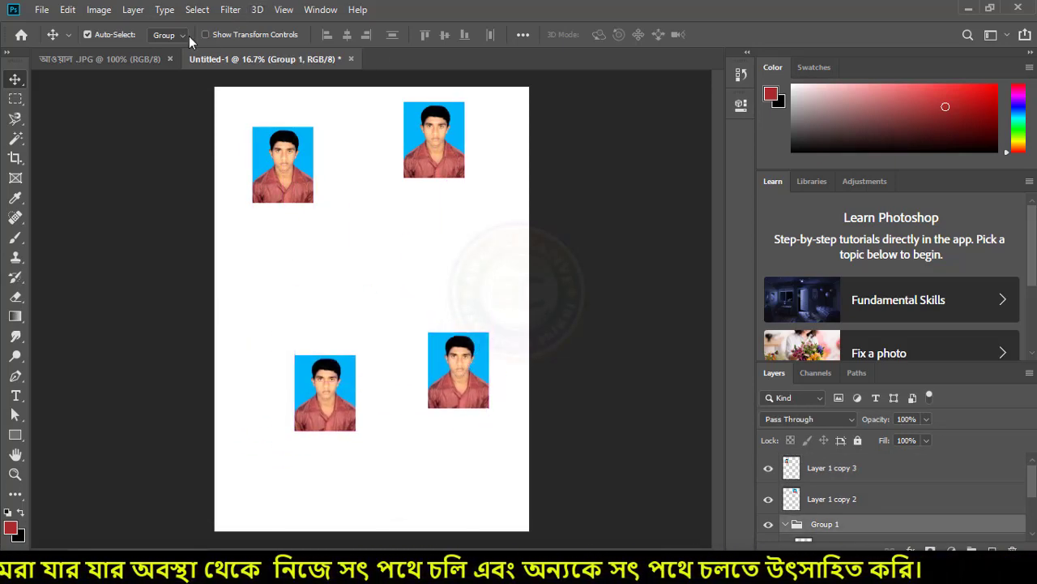
Step: Return Auto-Select to Layer and align the top-right photo level with the top-left one, closer beside it
left_click(169, 60)
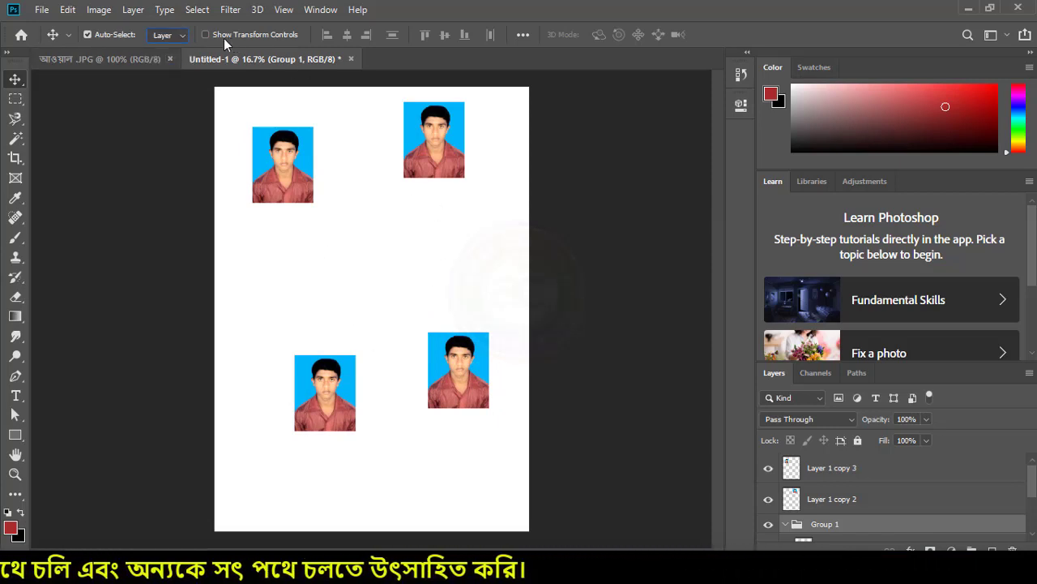
left_click_drag(441, 137, 448, 162)
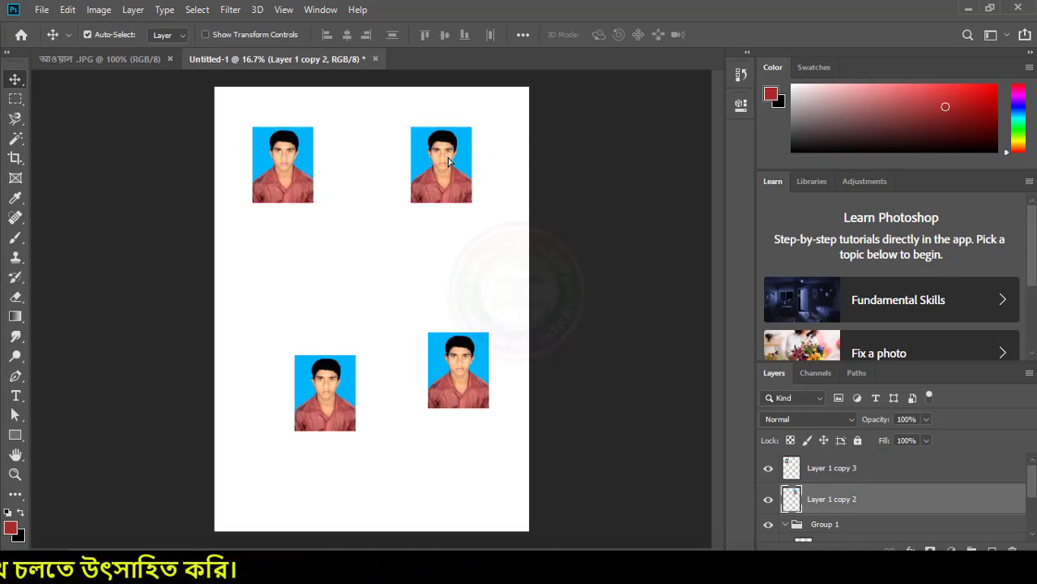
left_click_drag(448, 161, 411, 173)
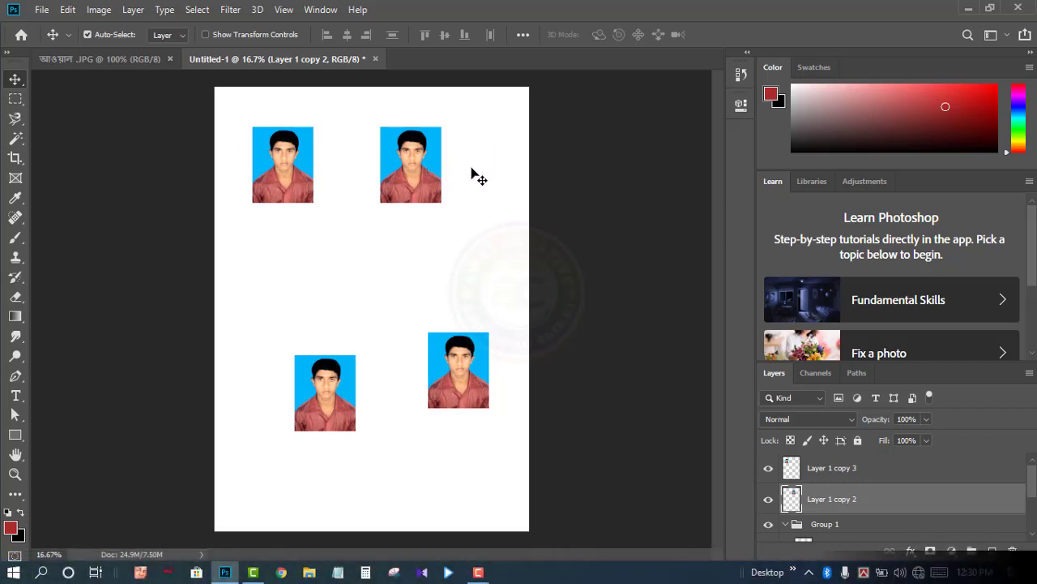
left_click_drag(459, 204, 421, 197)
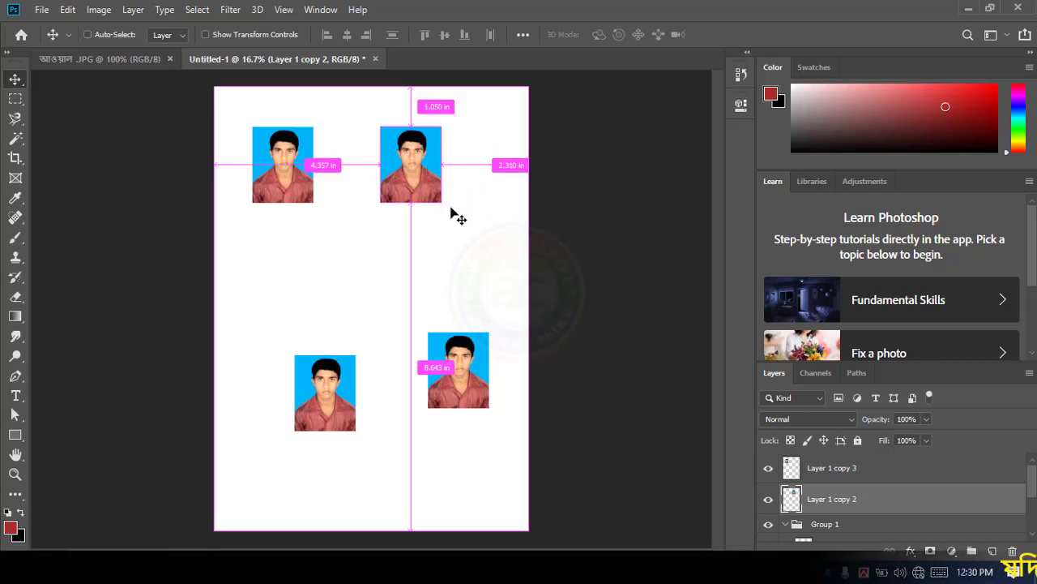
Step: Scale the Layer 1 copy 2 photo to about 183%, raise it, and enable Show Transform Controls
key("ctrl+t")
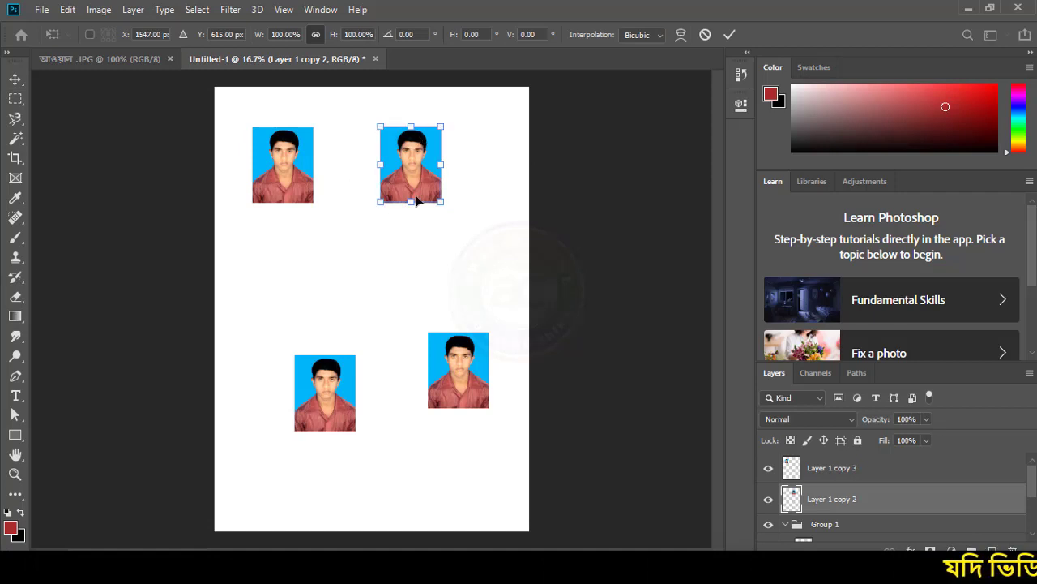
mouse_move(363, 105)
left_mouse_down()
mouse_move(469, 243)
mouse_move(456, 227)
left_mouse_up()
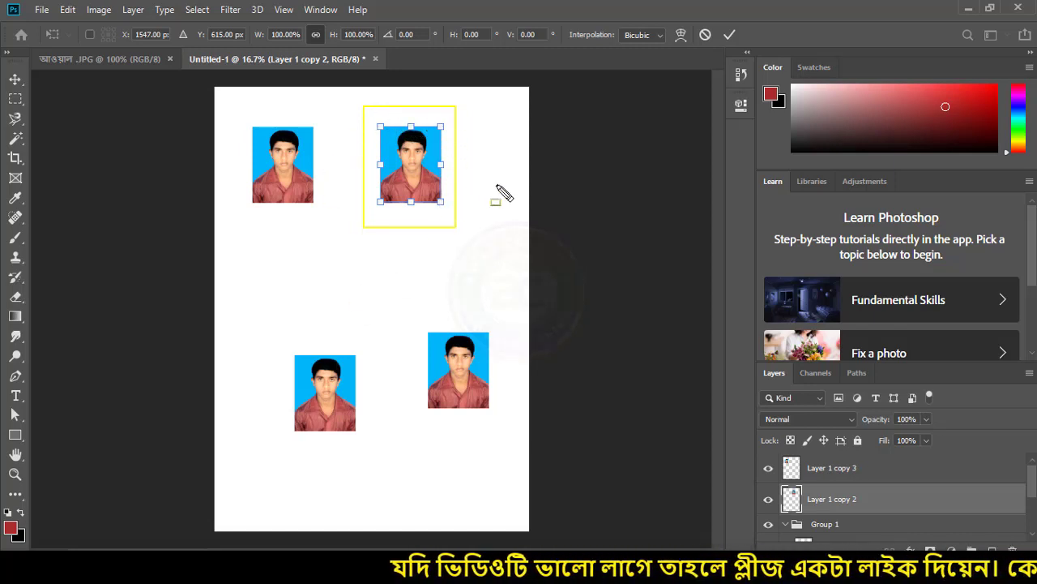
key("Escape")
left_click_drag(440, 203, 466, 264)
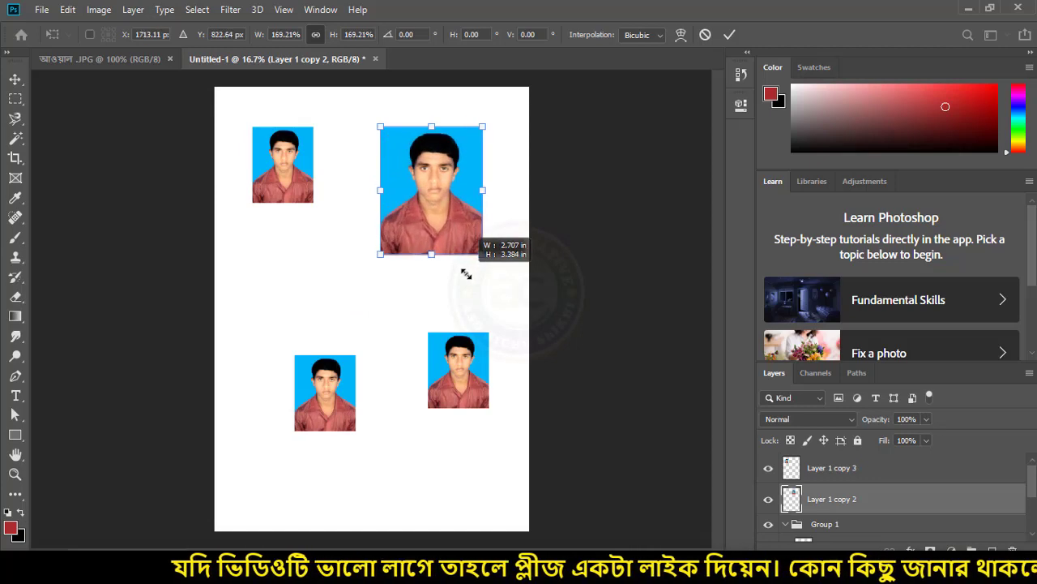
mouse_move(435, 195)
left_mouse_down()
mouse_move(432, 172)
mouse_move(427, 186)
left_mouse_up()
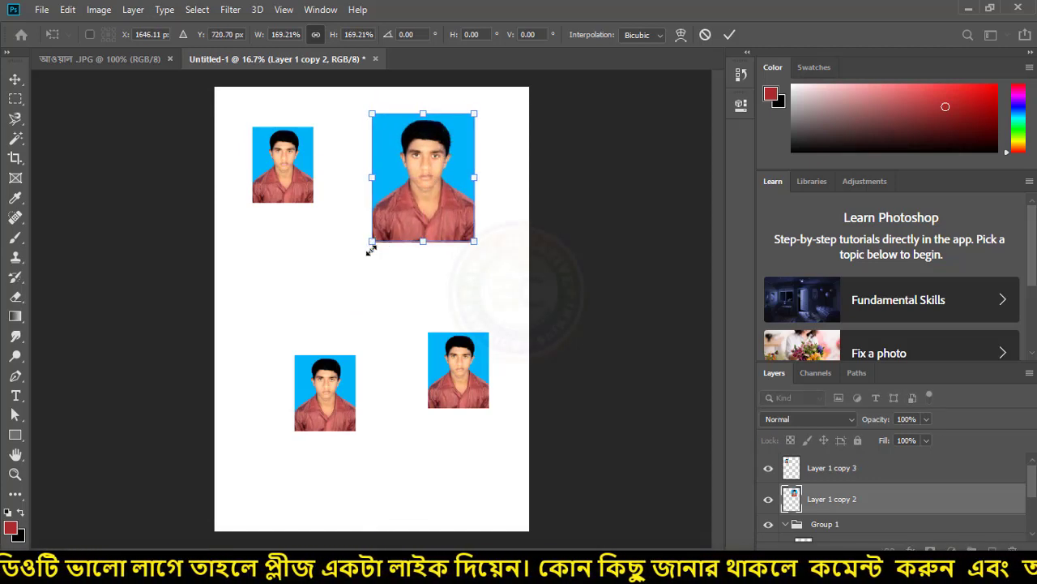
left_click_drag(372, 250, 361, 261)
left_click(730, 35)
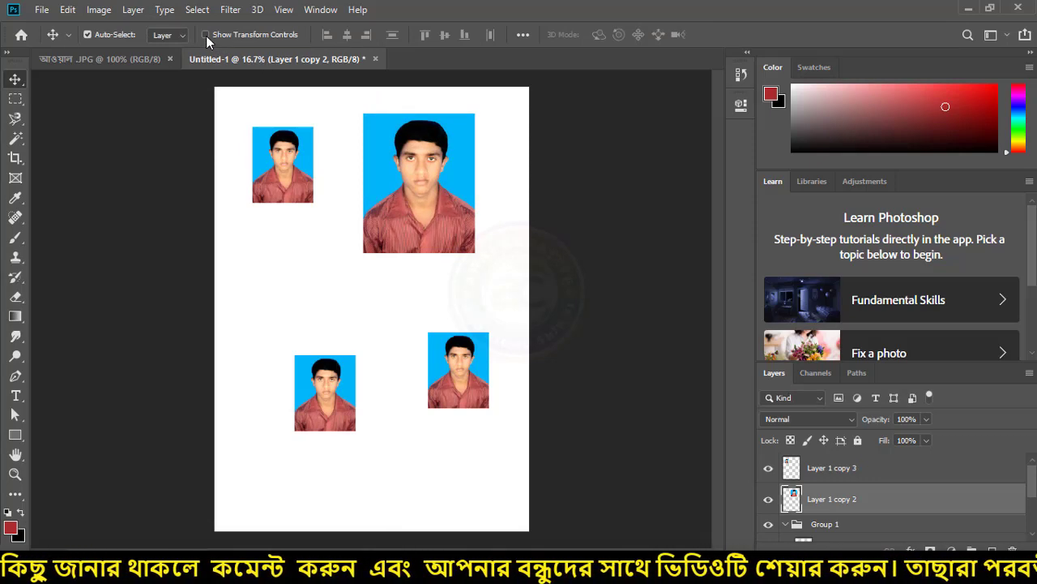
left_click(206, 35)
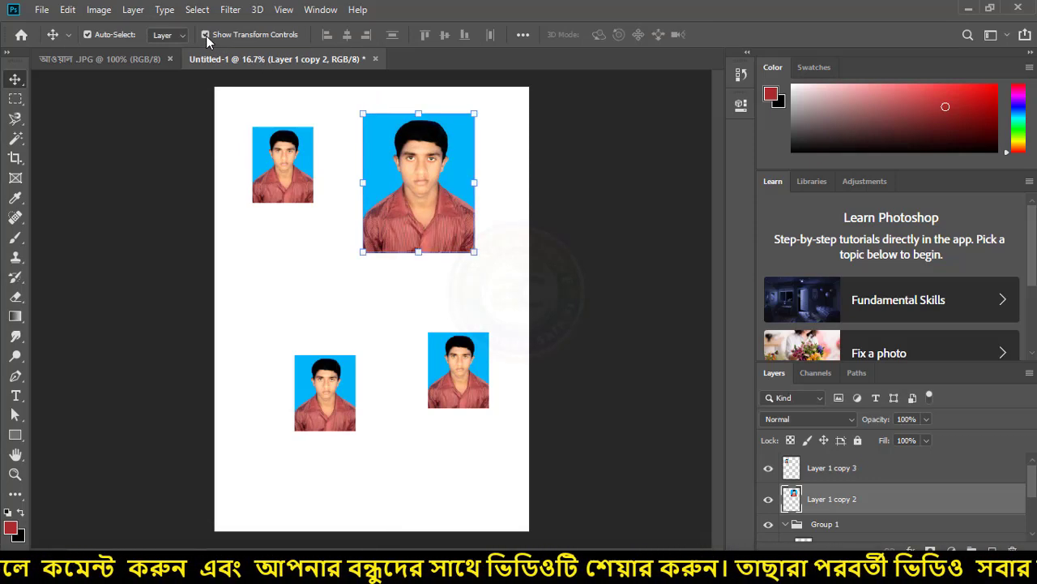
Step: Move the lower-left photo up-left and the large photo down-right, and nudge the small top photo
left_click(282, 157)
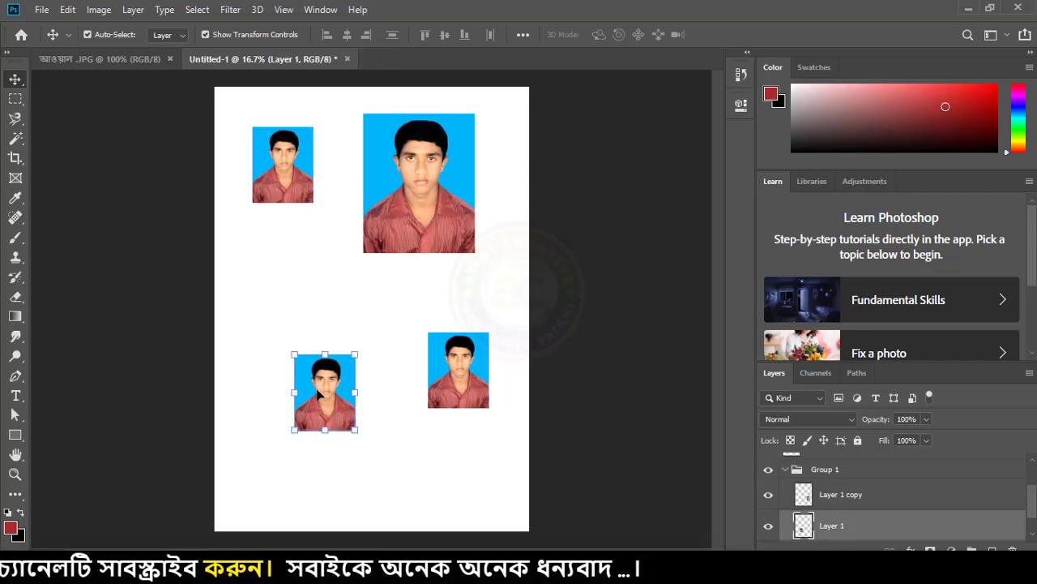
left_click_drag(326, 412, 265, 350)
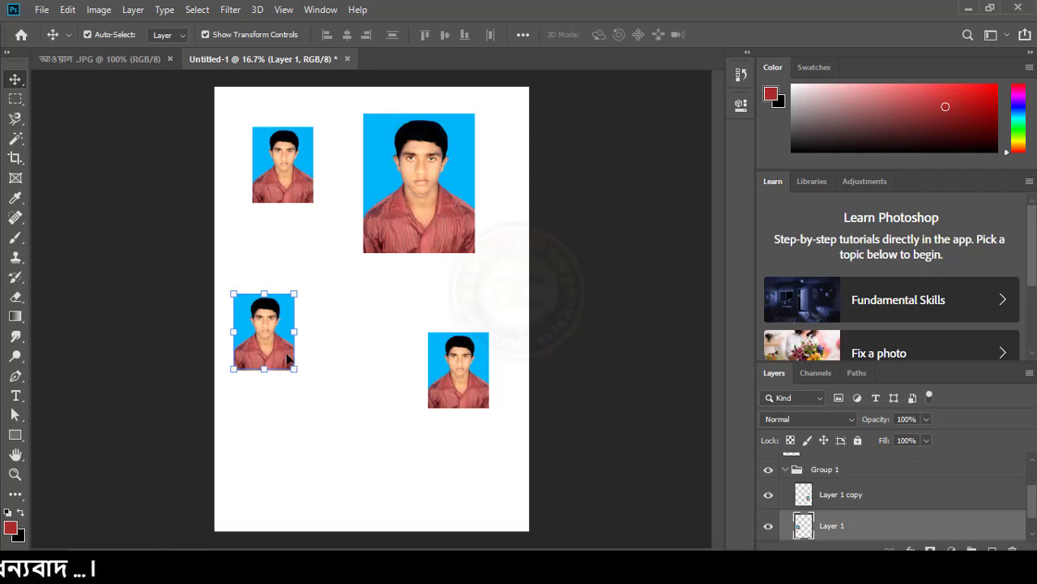
left_click(206, 34)
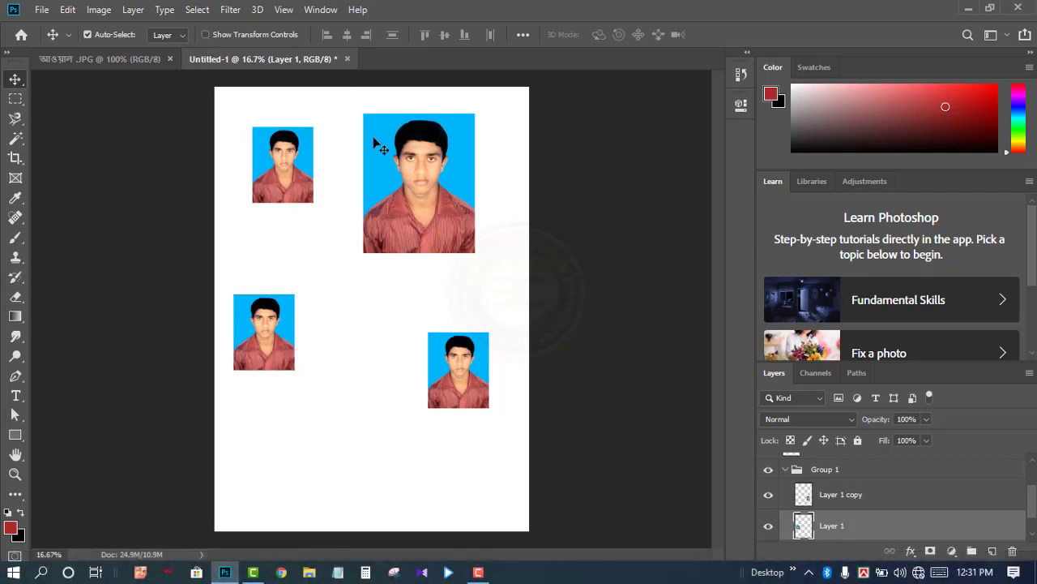
left_click_drag(375, 145, 384, 164)
left_click_drag(267, 168, 280, 156)
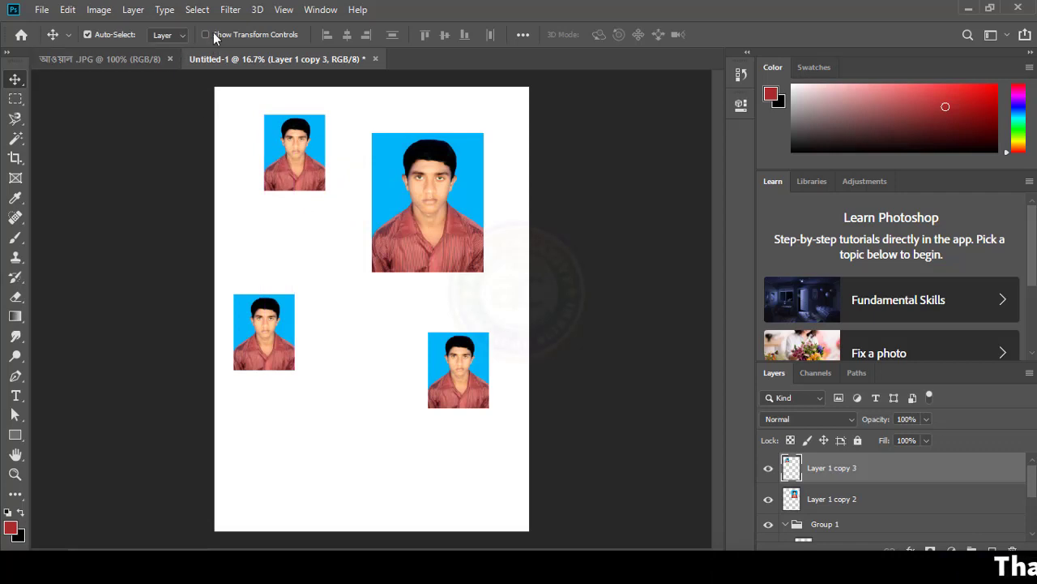
left_click(213, 34)
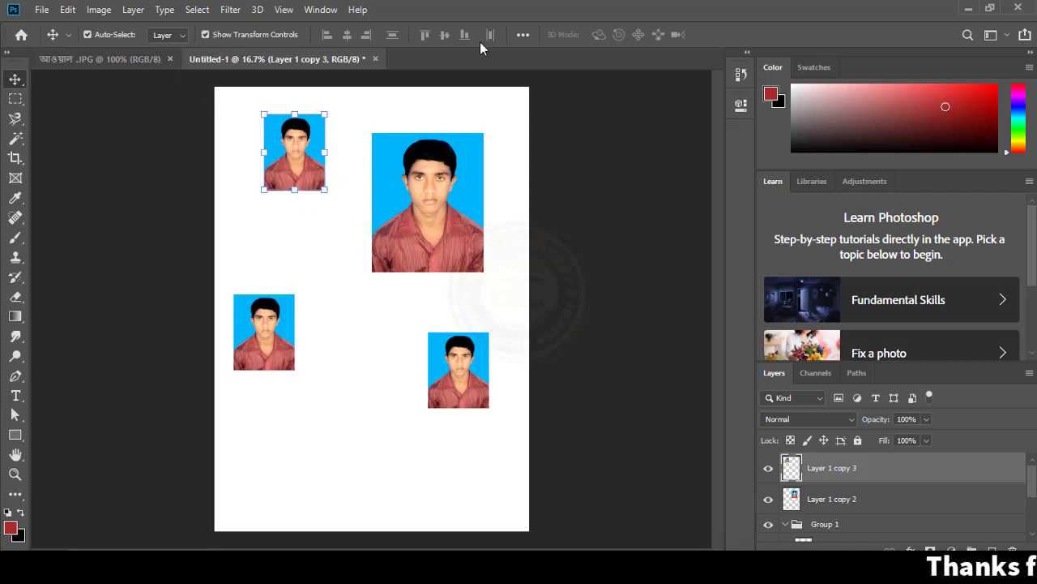
Step: Make further drags across the page, cancel them, and switch to the Rotate View tool
left_click_drag(311, 22, 544, 47)
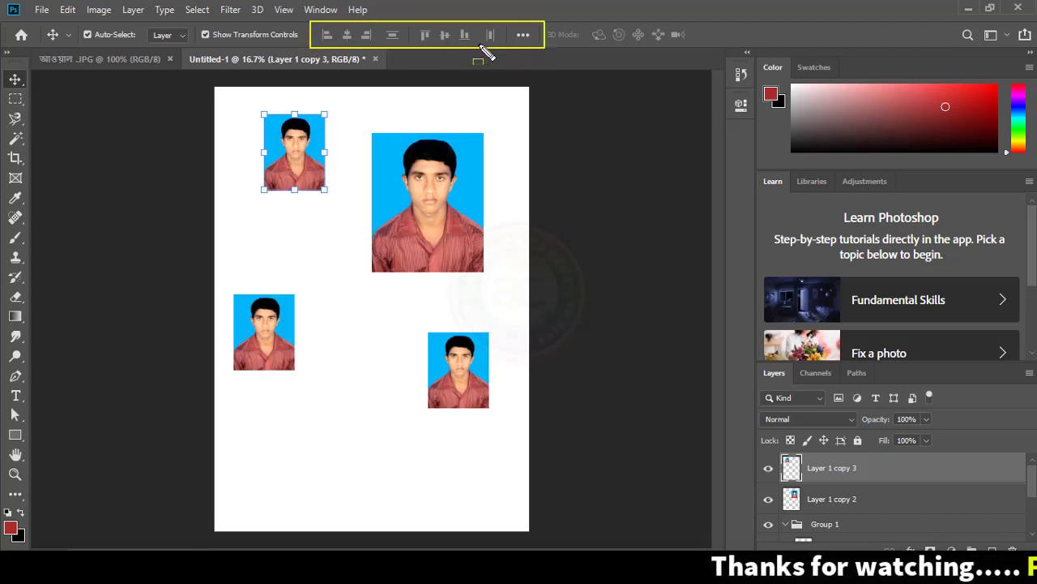
left_click_drag(235, 97, 364, 206)
left_click_drag(423, 248, 521, 306)
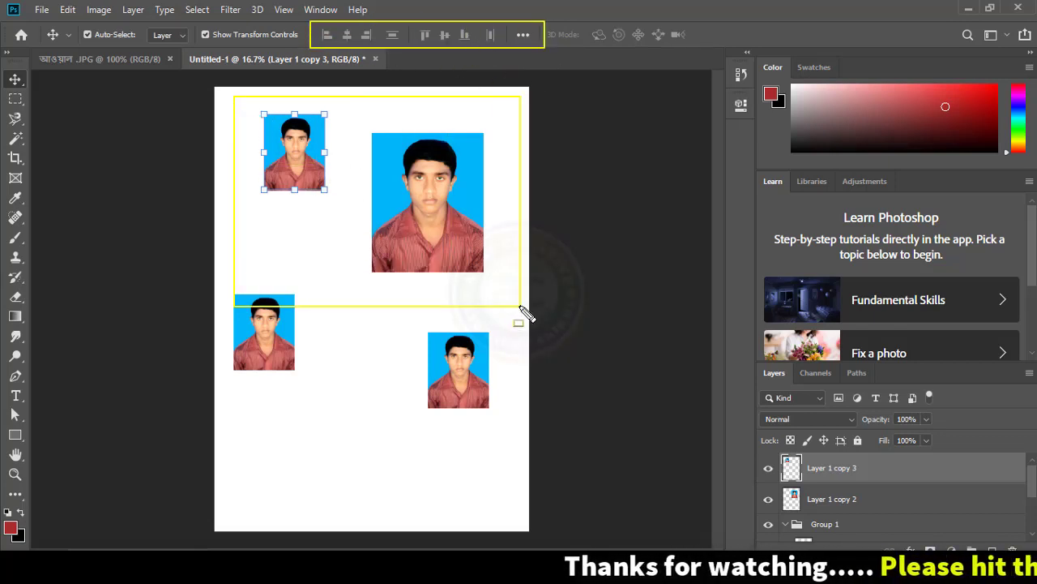
key("Escape")
key("r")
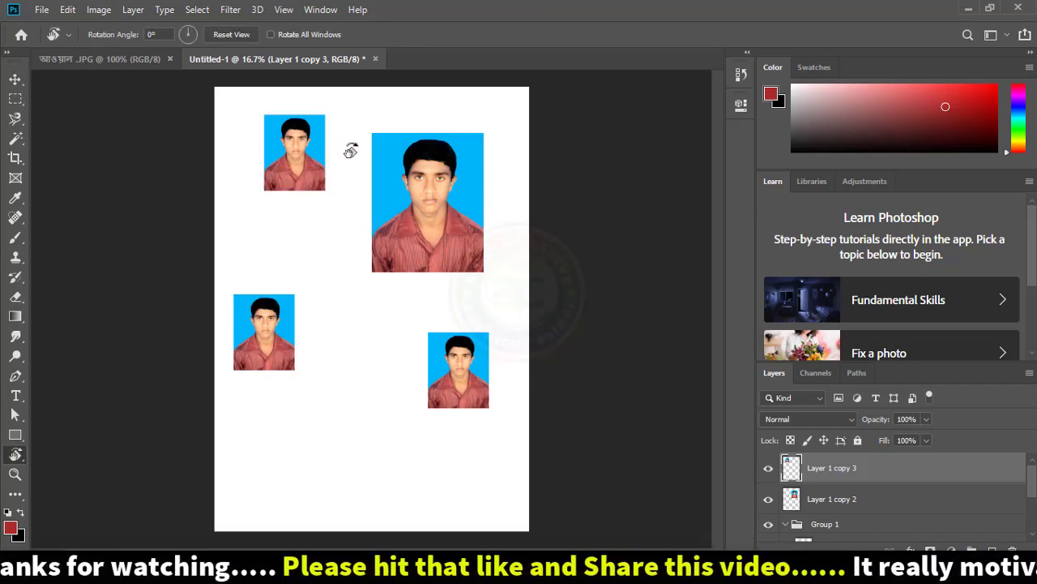
Step: Return to the Move tool and place the small photos at top-left, mid-left and lower-right
left_click(15, 79)
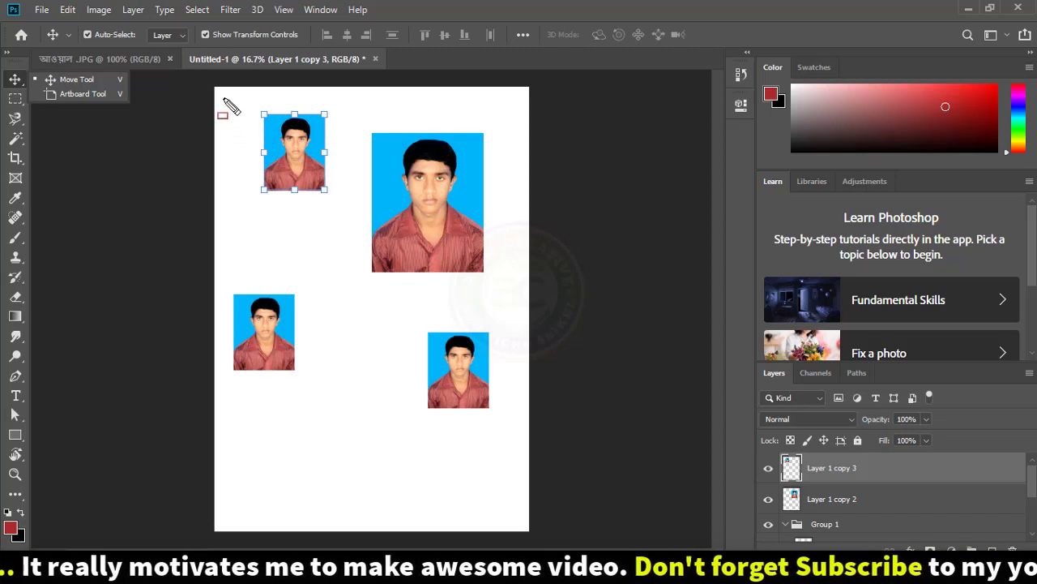
left_click_drag(223, 92, 342, 207)
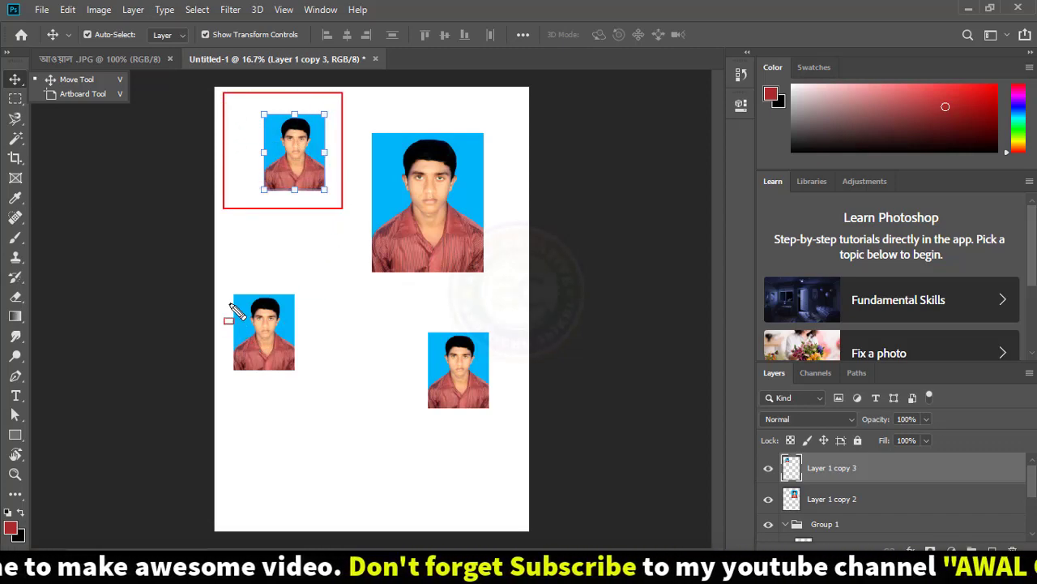
left_click_drag(224, 281, 257, 321)
left_click_drag(303, 391, 335, 432)
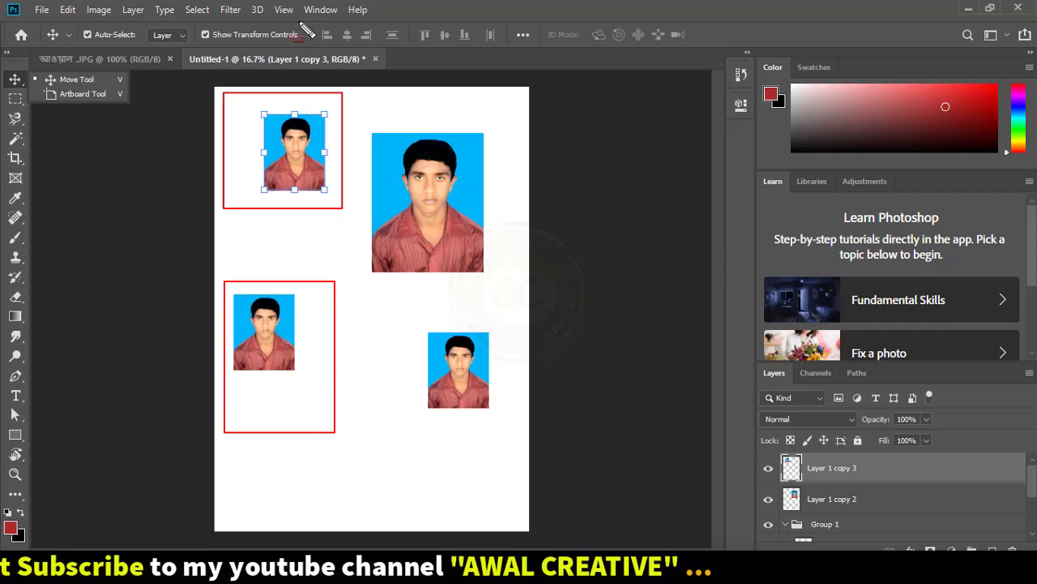
left_click_drag(308, 22, 511, 47)
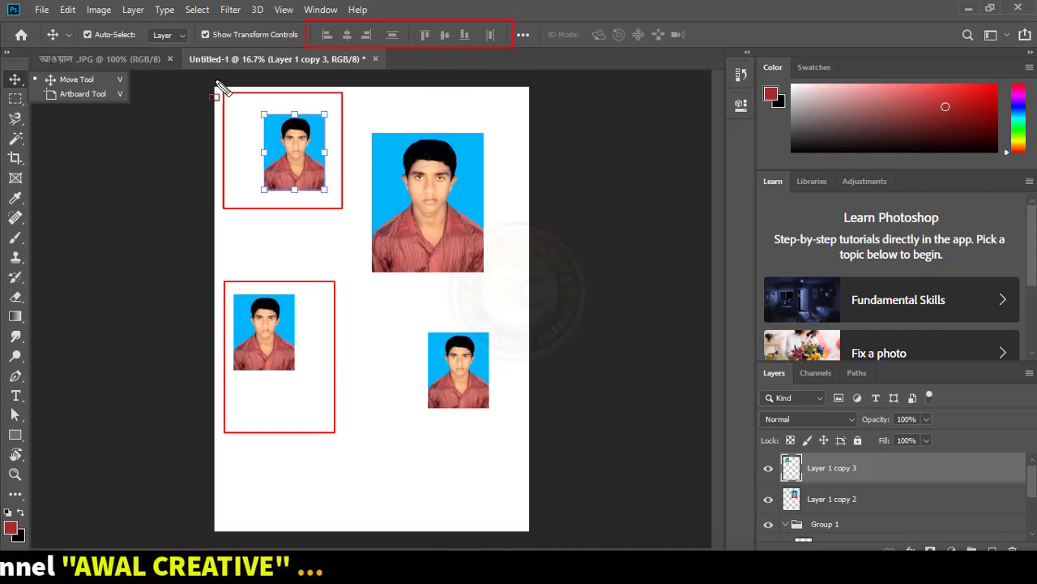
left_click_drag(213, 86, 501, 287)
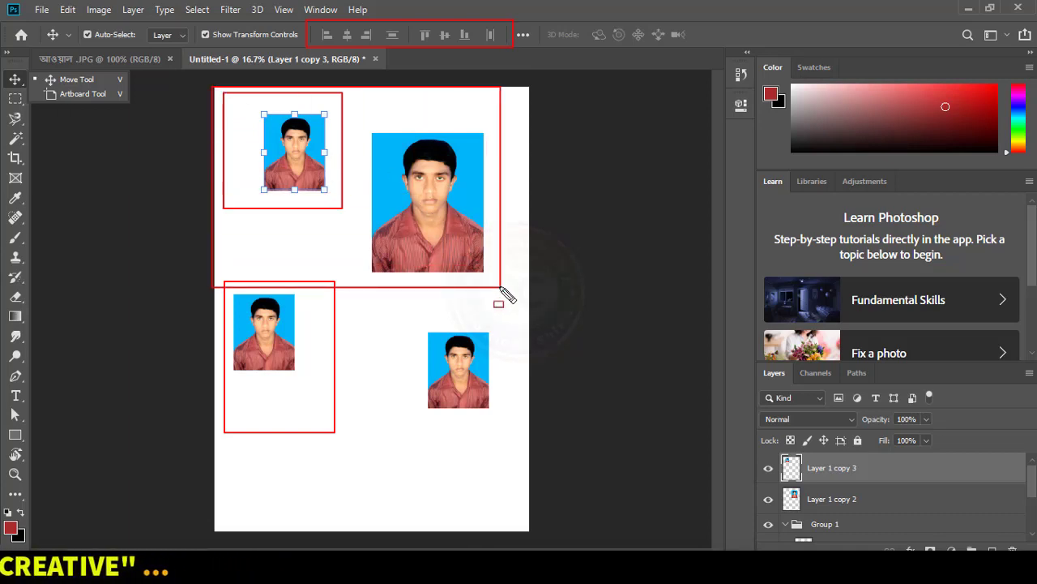
key("Escape")
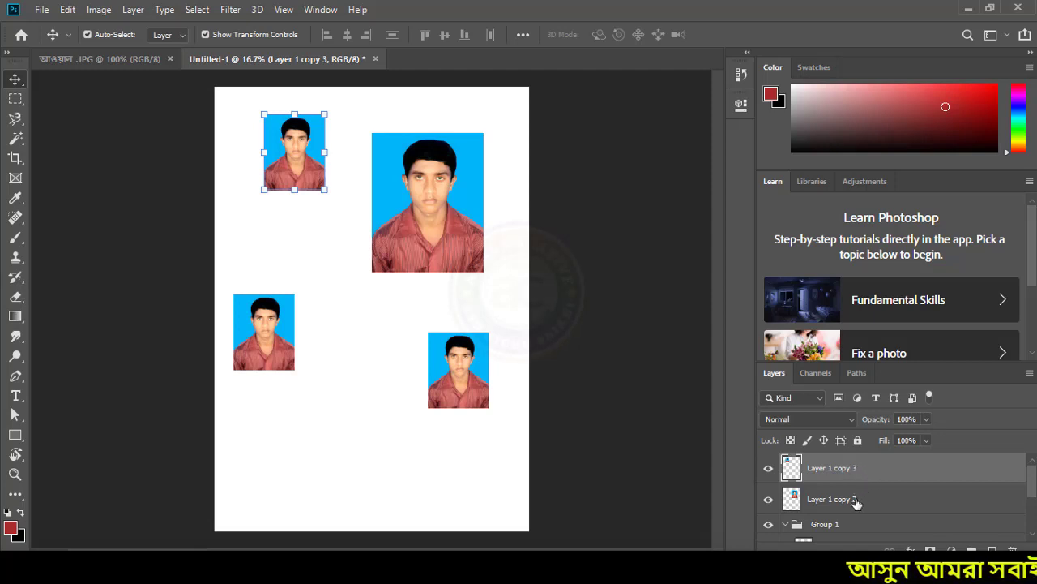
Step: Drag Layer 1 out of Group 1 so it sits just below Layer 1 copy 2
left_click(857, 500, "shift")
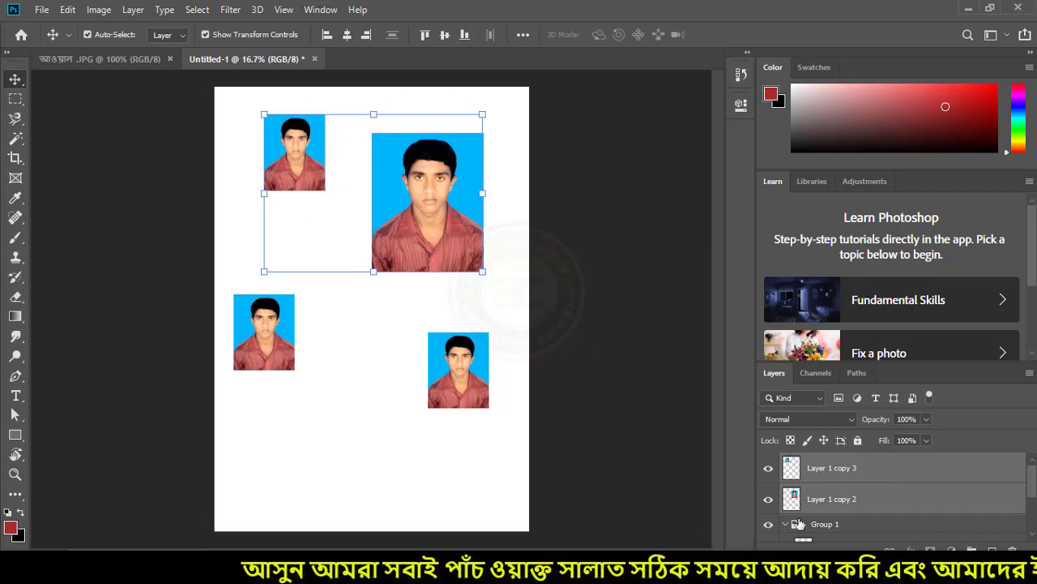
left_click(830, 525)
scroll(839, 519, "down", 1)
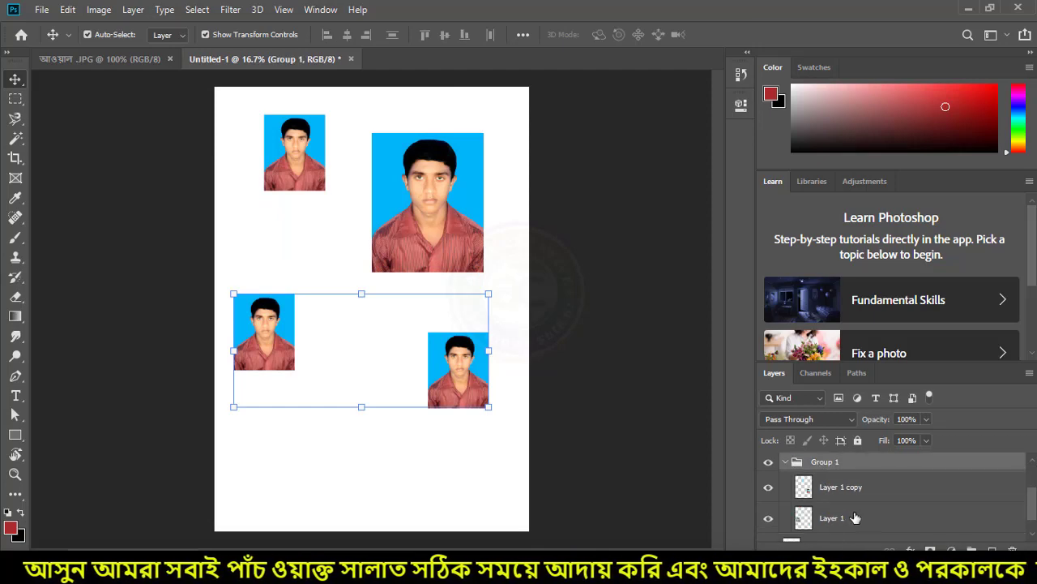
scroll(842, 517, "up", 1)
scroll(845, 513, "down", 1)
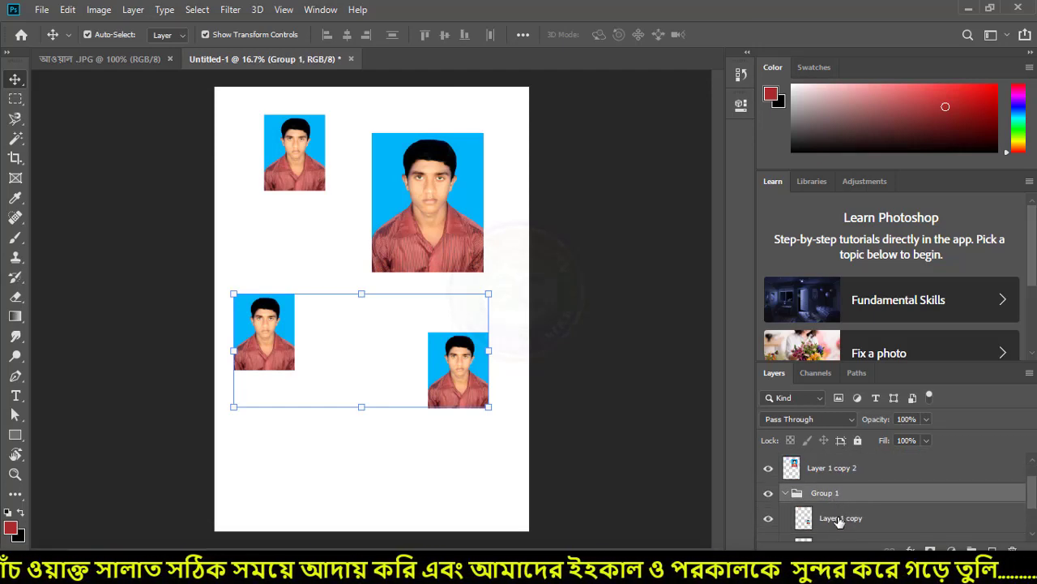
left_click_drag(840, 519, 843, 460)
scroll(841, 522, "down", 1)
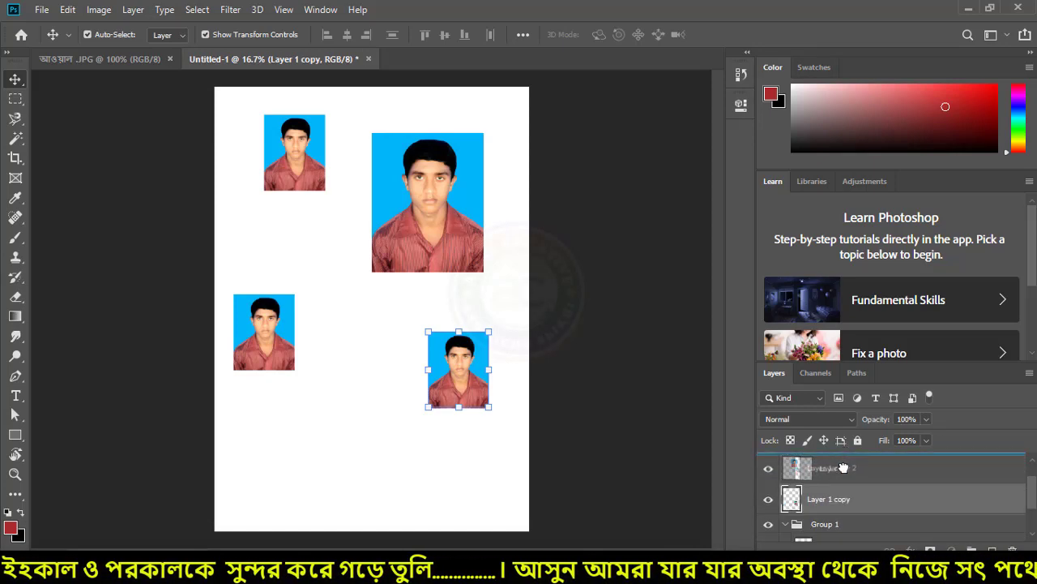
scroll(914, 531, "up", 2)
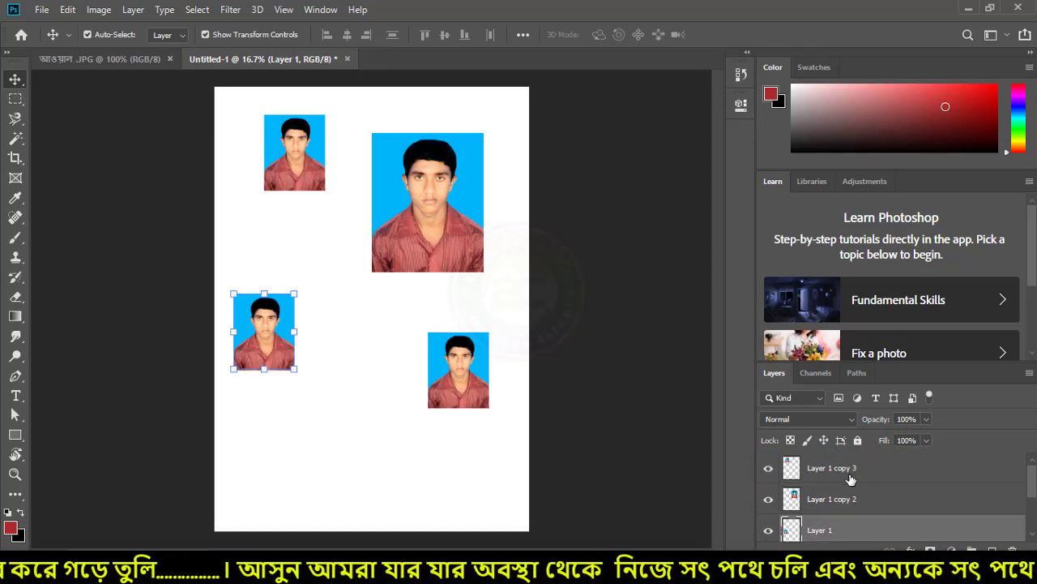
Step: Rearrange the photos: lower-left photo to page bottom, small right photo mid-page, large photo up-left
left_click_drag(286, 323, 293, 448)
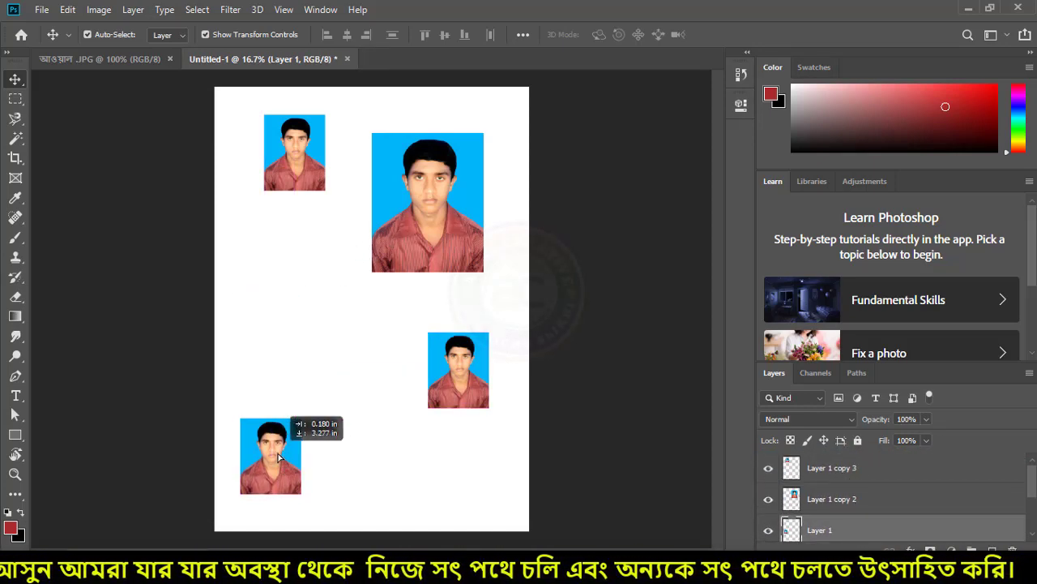
left_click_drag(430, 375, 314, 355)
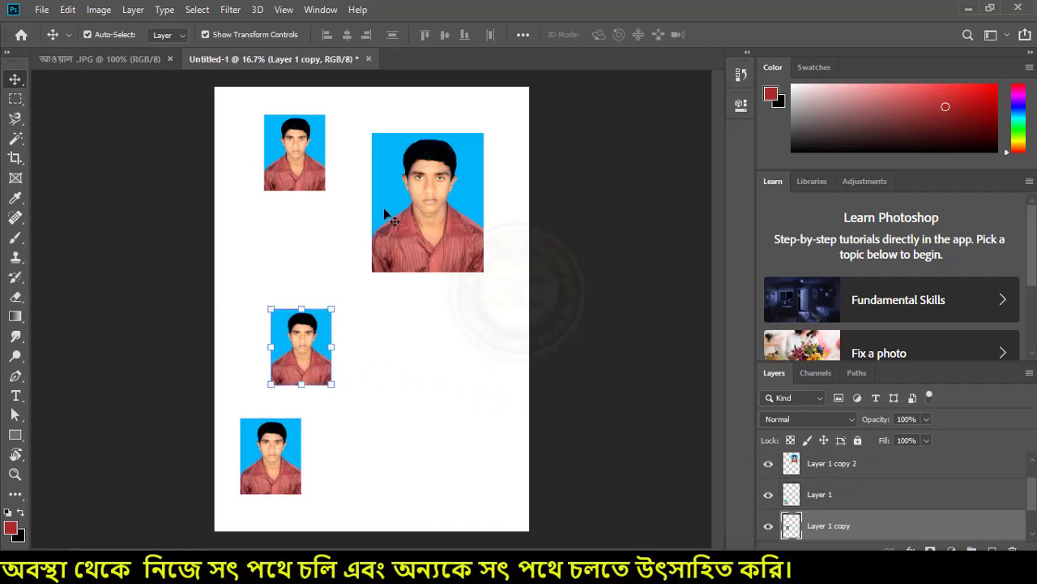
mouse_move(415, 207)
left_mouse_down()
mouse_move(307, 207)
mouse_move(293, 197)
mouse_move(413, 237)
mouse_move(421, 281)
left_mouse_up()
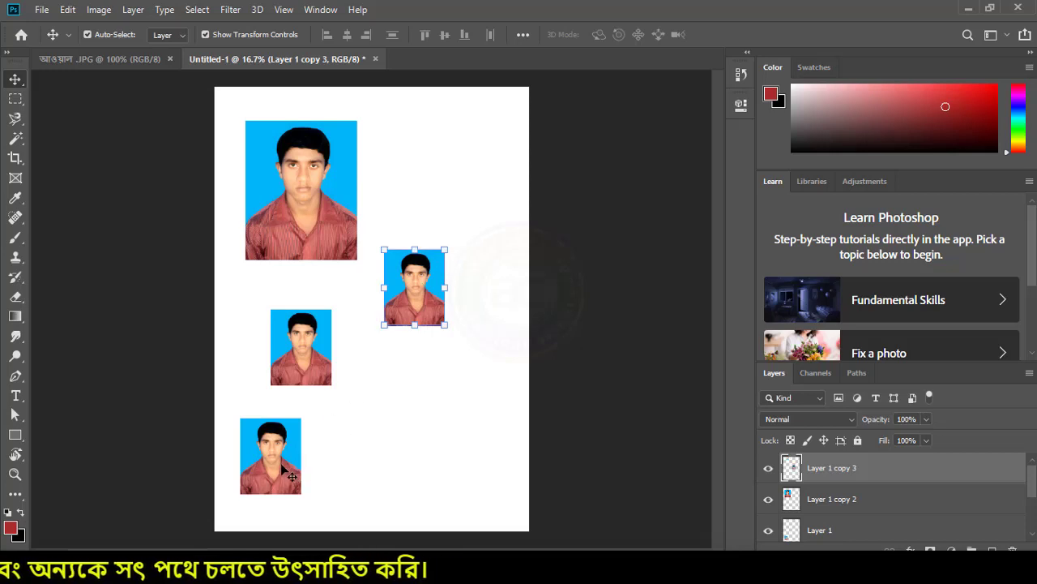
mouse_move(282, 472)
left_mouse_down()
mouse_move(330, 506)
mouse_move(368, 503)
left_mouse_up()
left_click_drag(323, 373, 318, 410)
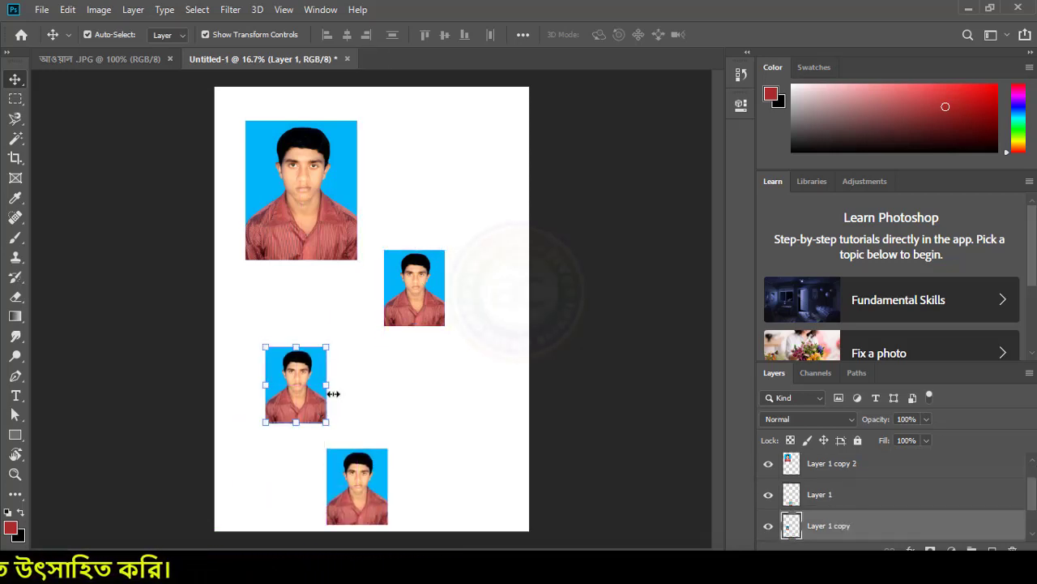
left_click_drag(323, 195, 309, 164)
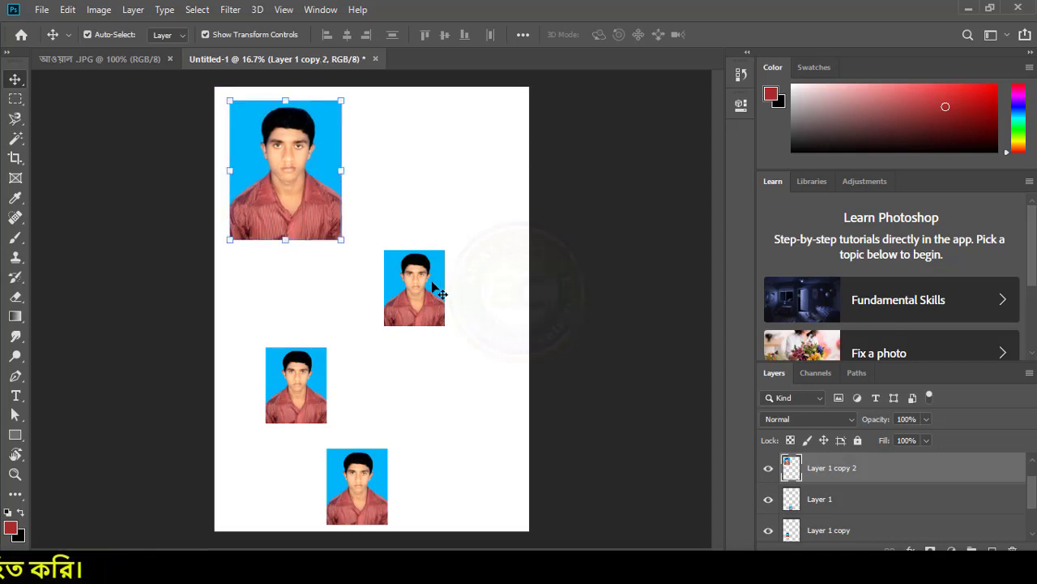
left_click_drag(428, 284, 355, 284)
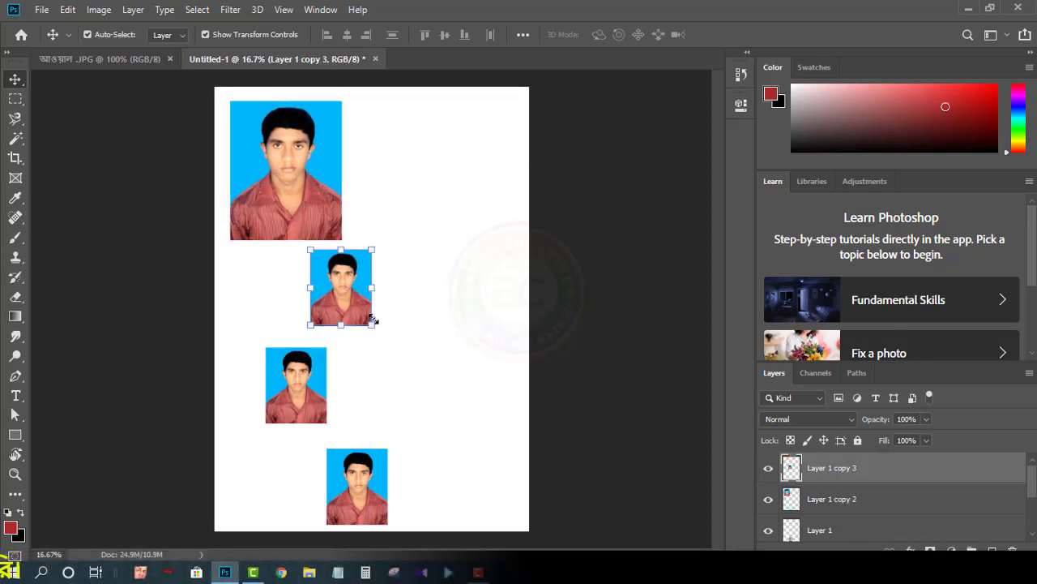
Step: Enlarge the middle photo to about 147%, then shrink the third photo to about 63% below it
key("ctrl+t")
left_click_drag(404, 344, 405, 359)
left_click_drag(326, 318, 326, 296)
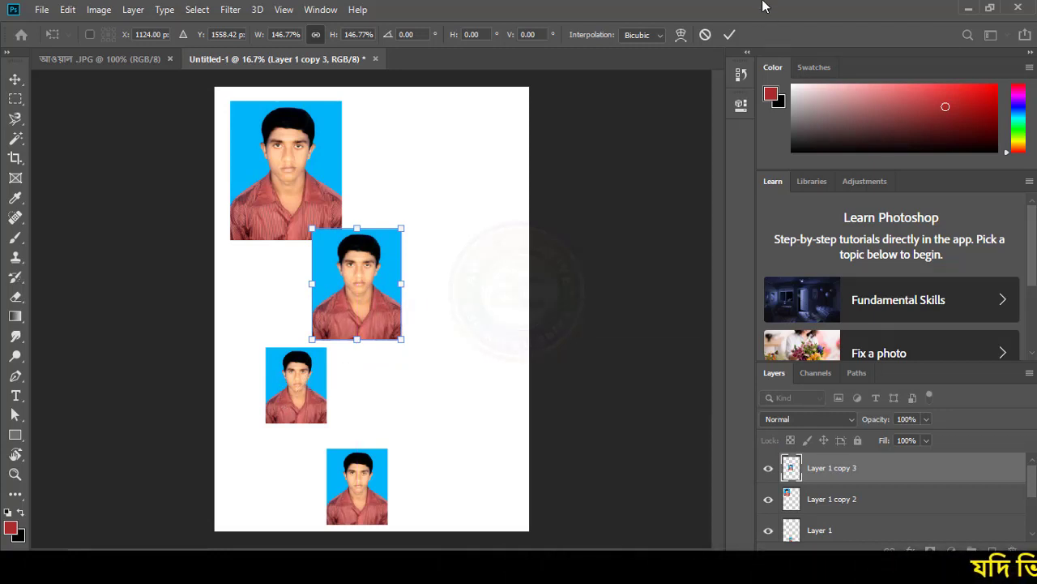
left_click(730, 34)
left_click(310, 415)
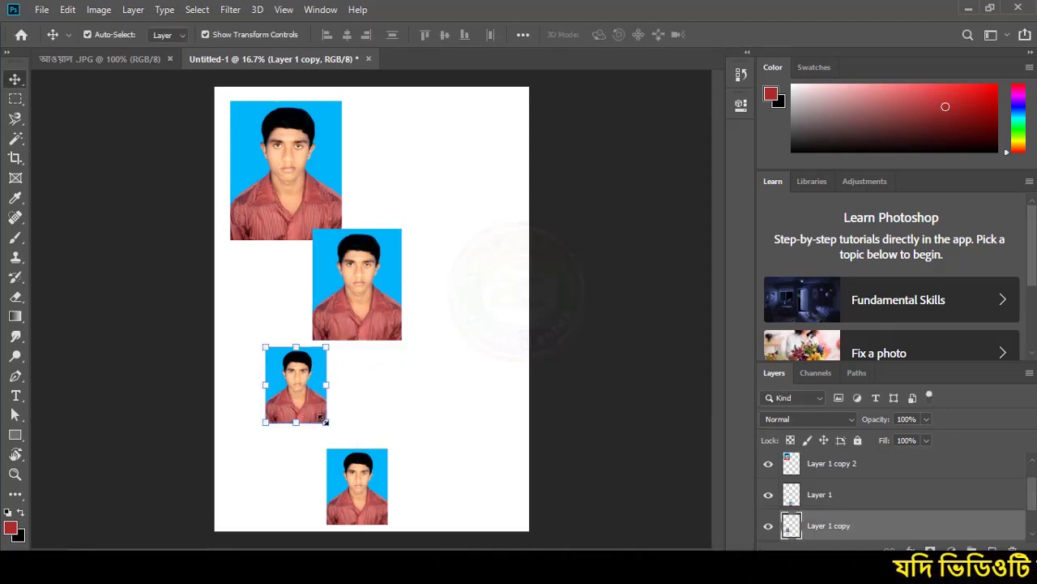
mouse_move(327, 421)
left_mouse_down()
mouse_move(305, 390)
mouse_move(361, 407)
left_mouse_up()
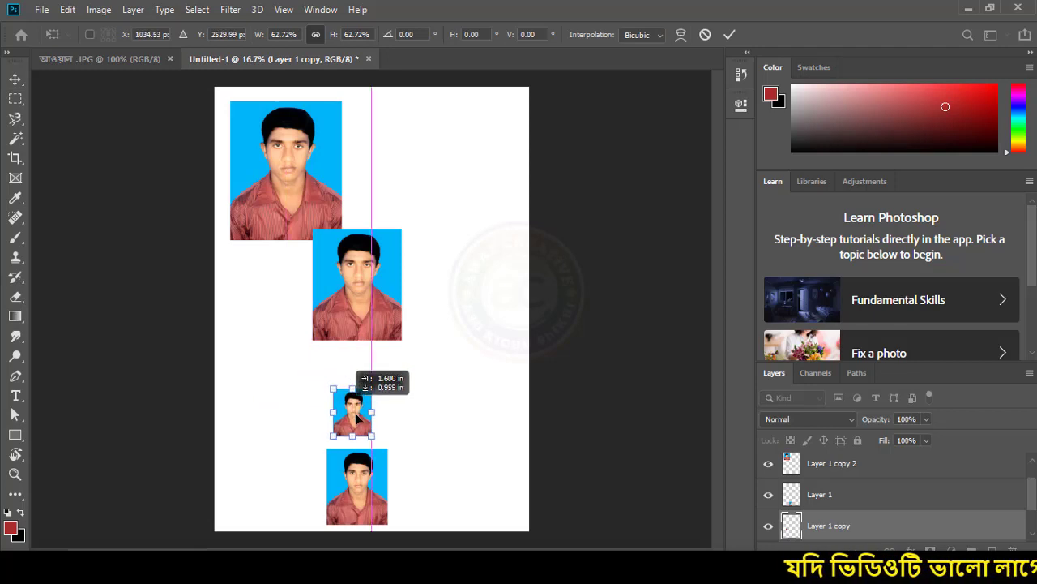
key("Return")
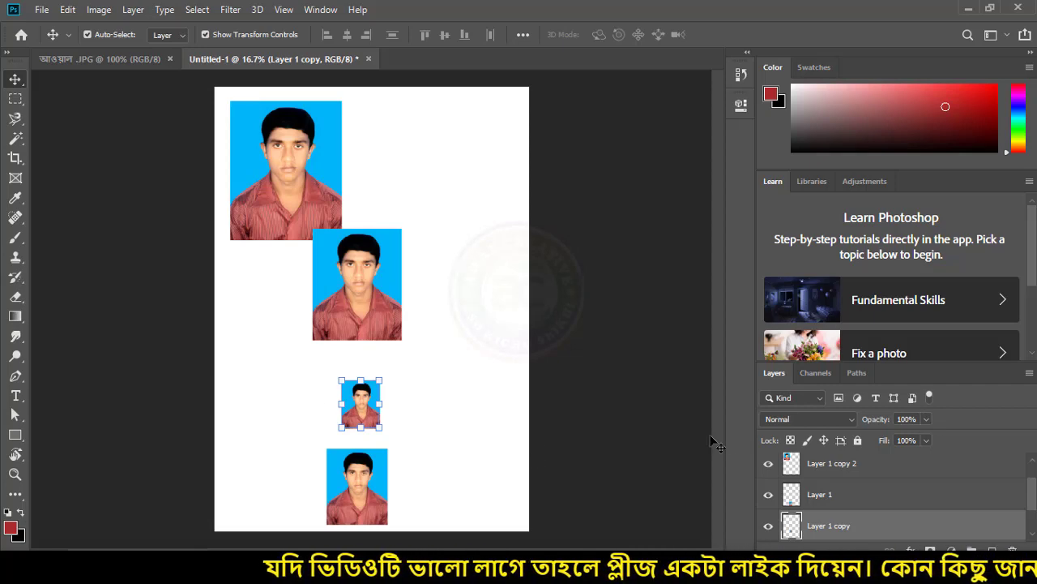
Step: Duplicate the middle photo's layer with Ctrl+J and make the new copy active
key("ctrl+j")
left_click(820, 470)
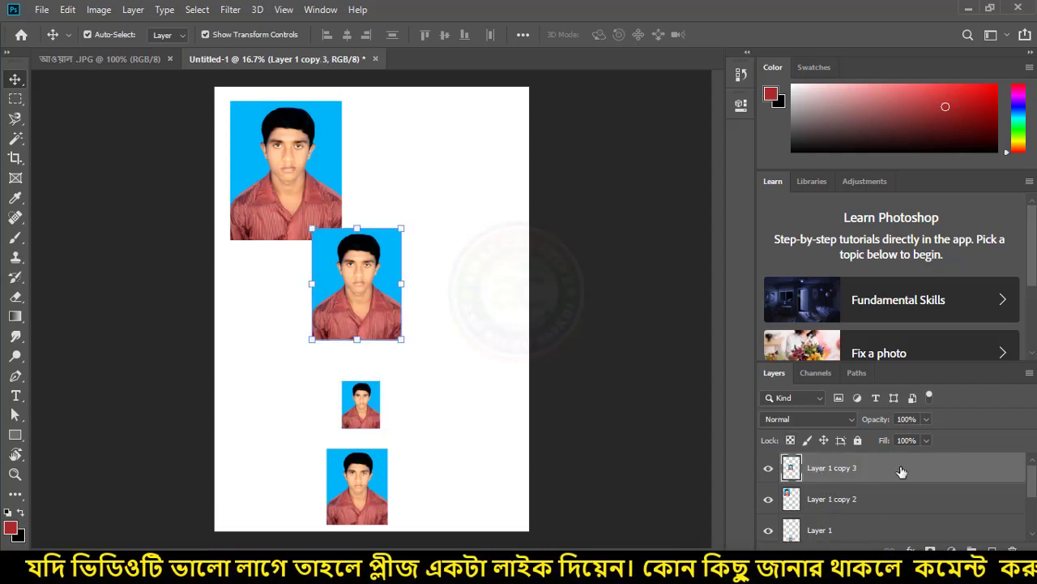
scroll(869, 478, "down", 3)
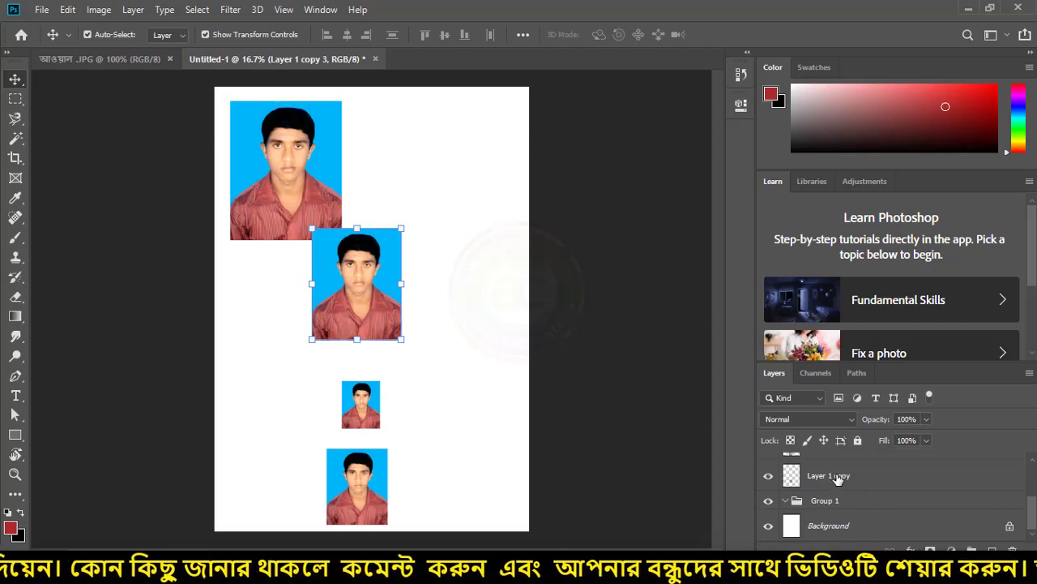
scroll(838, 478, "up", 3)
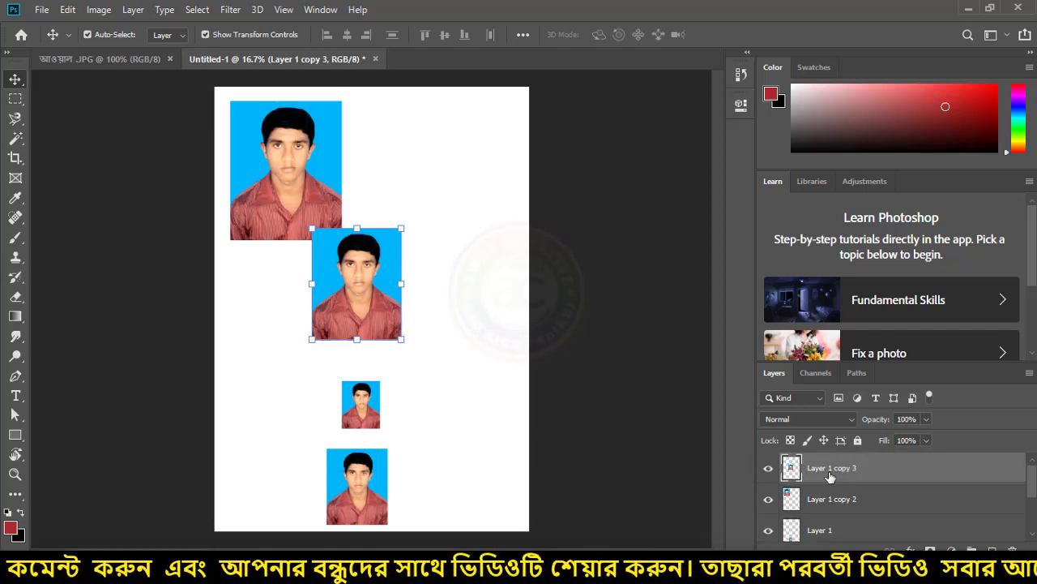
scroll(830, 476, "down", 3)
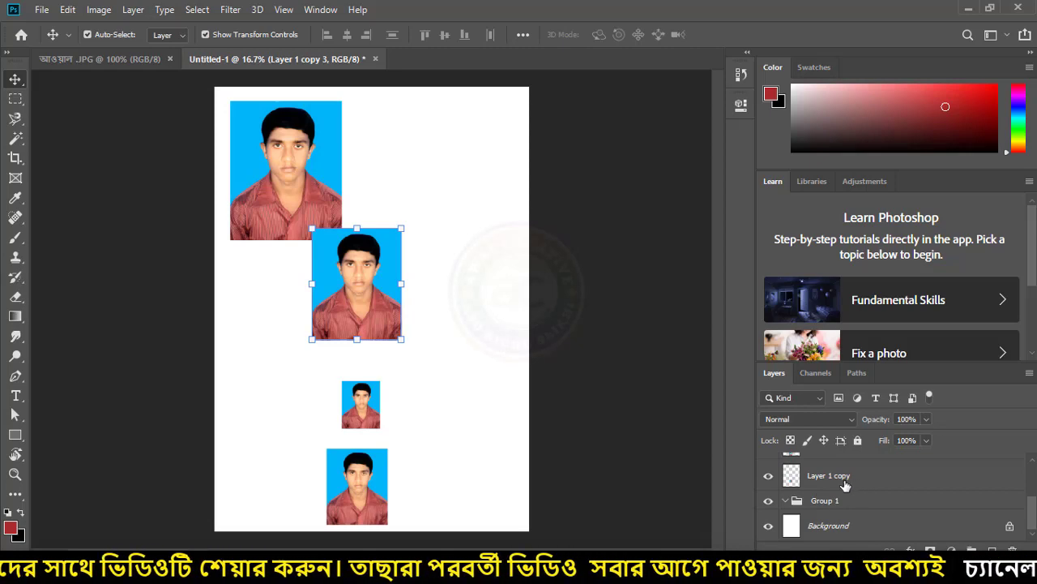
Step: Select Layer 1 copy 3, Layer 1 copy 2, Layer 1 and Layer 1 copy together
left_click(849, 482, "shift")
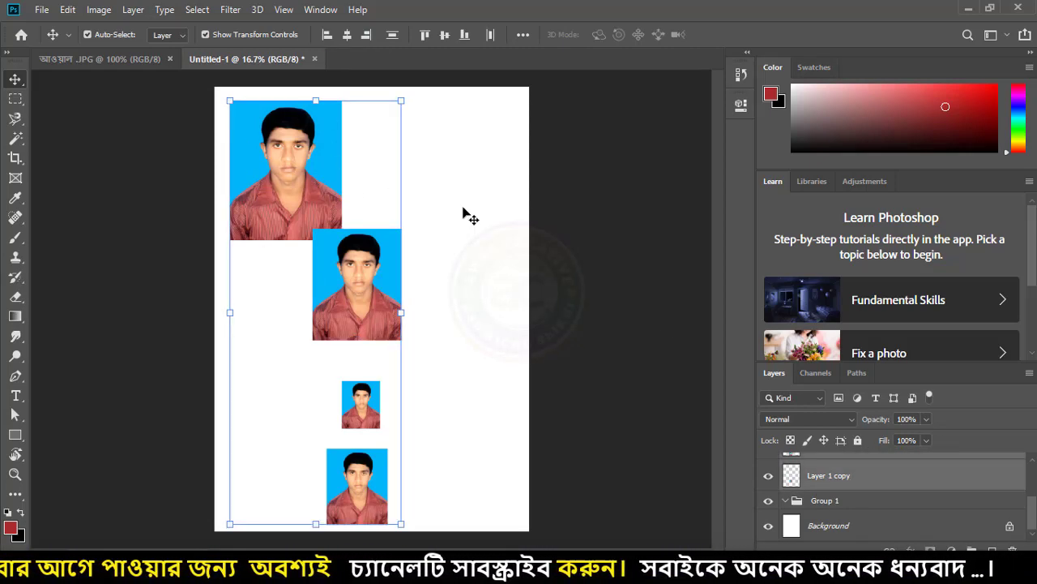
left_click(870, 486)
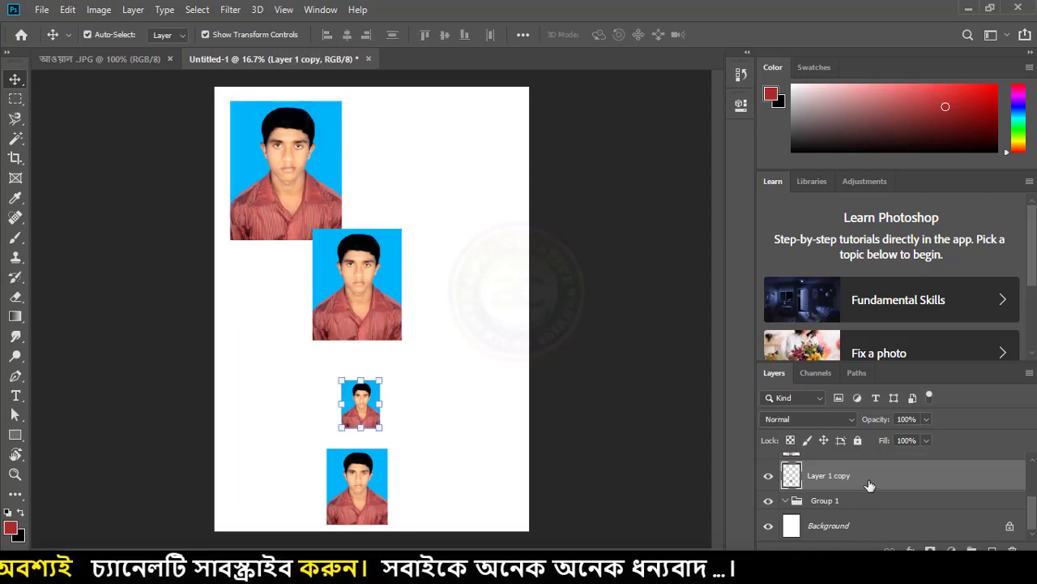
scroll(865, 484, "up", 3)
left_click(834, 468)
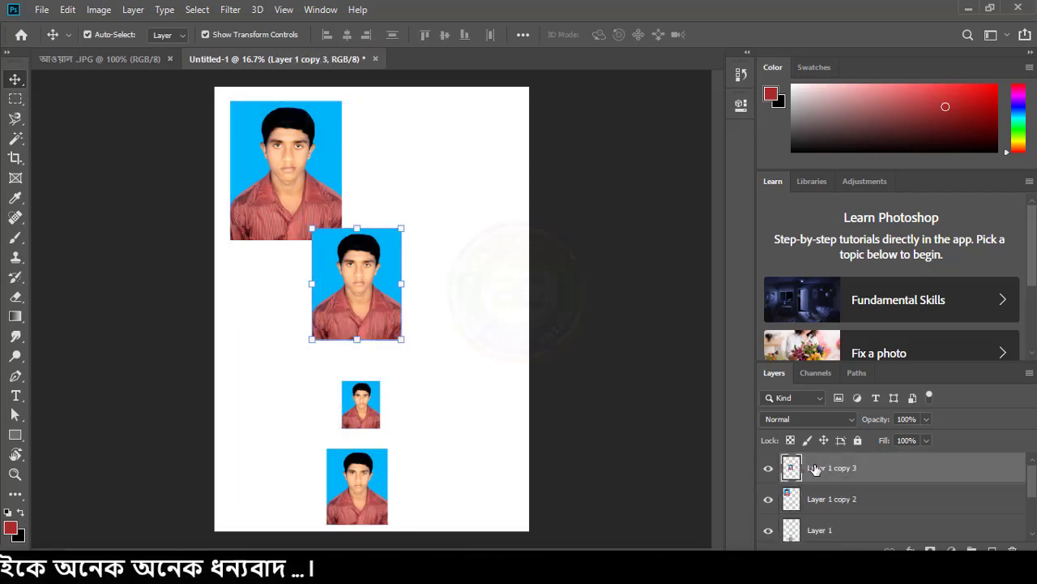
left_click(856, 499, "shift")
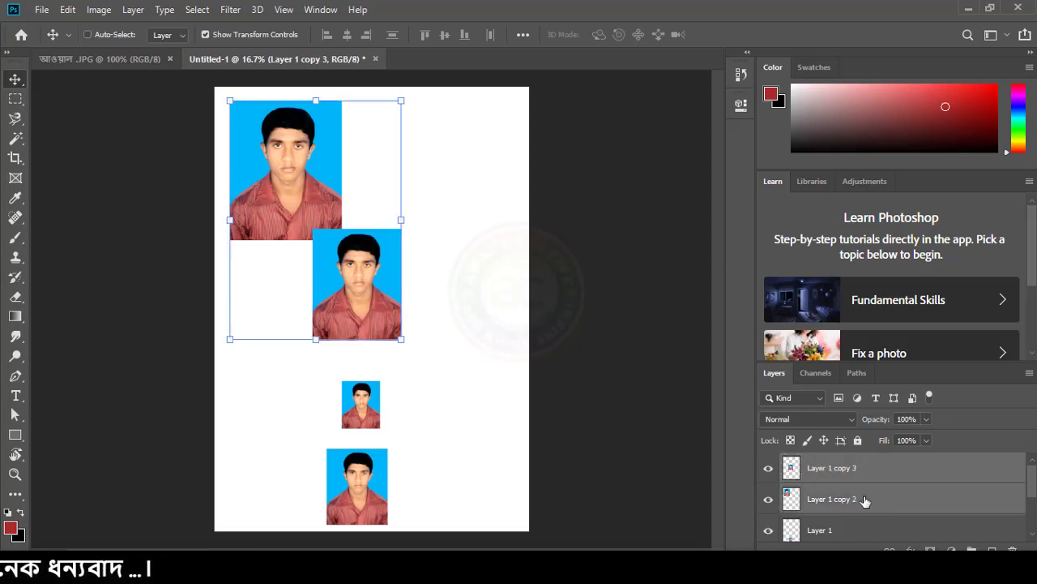
left_click(825, 535, "shift")
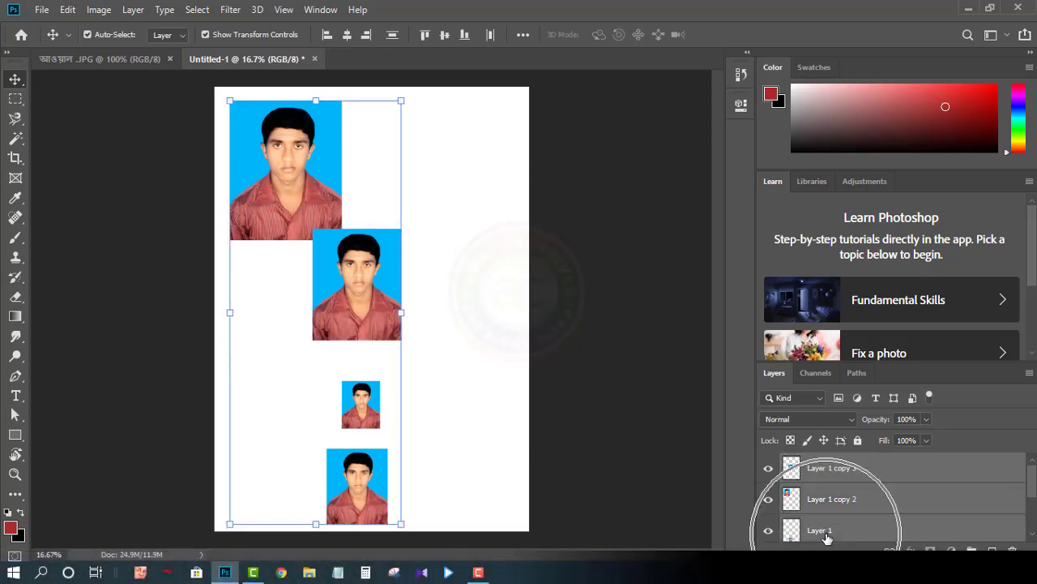
scroll(824, 527, "down", 1)
left_click(822, 500, "shift")
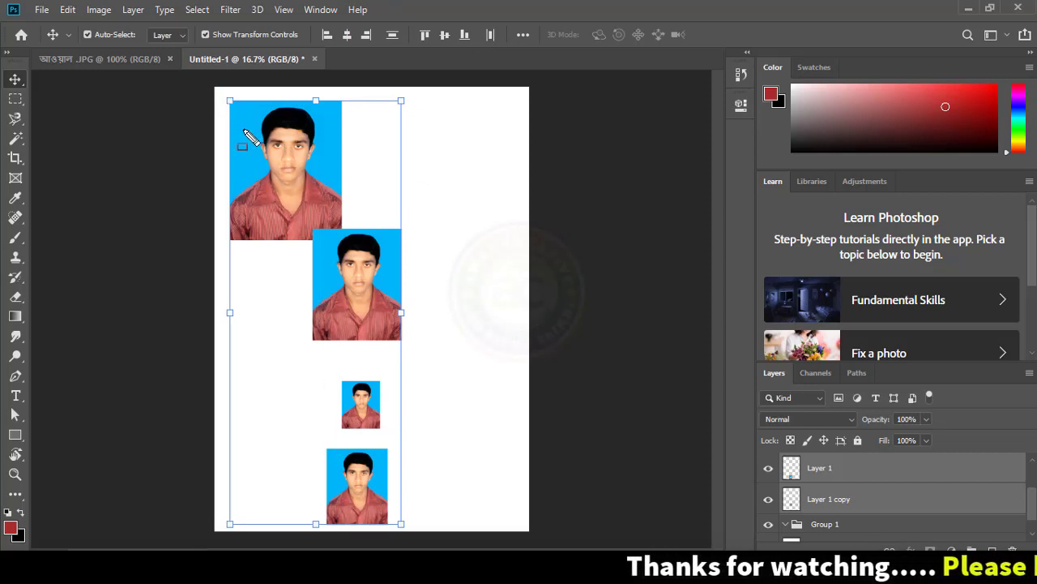
Step: Align the four photos by left edges, then horizontal centres, and shift the column right
mouse_move(224, 91)
left_mouse_down()
mouse_move(388, 437)
mouse_move(406, 525)
left_mouse_up()
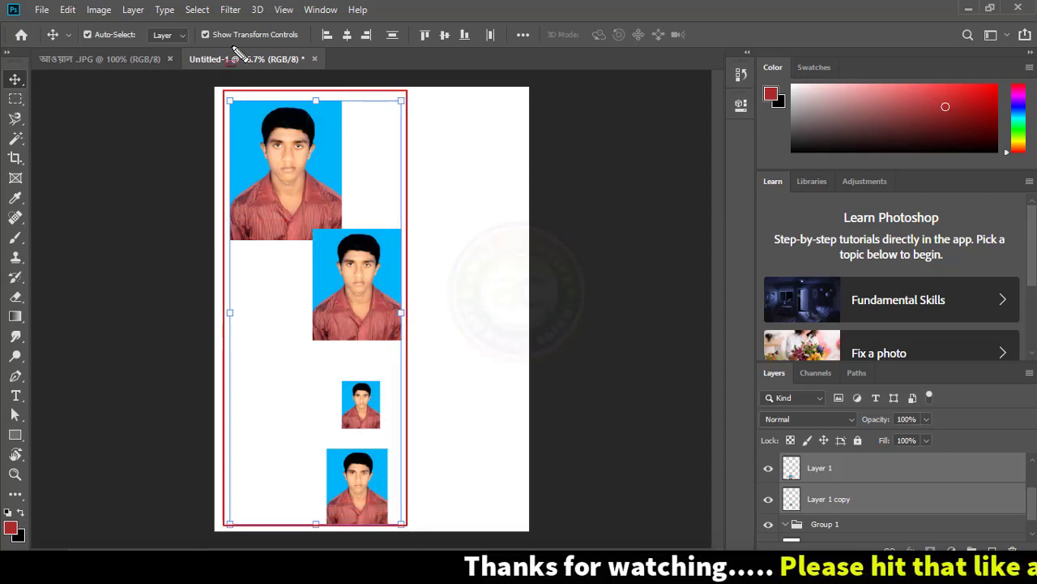
left_click(327, 34)
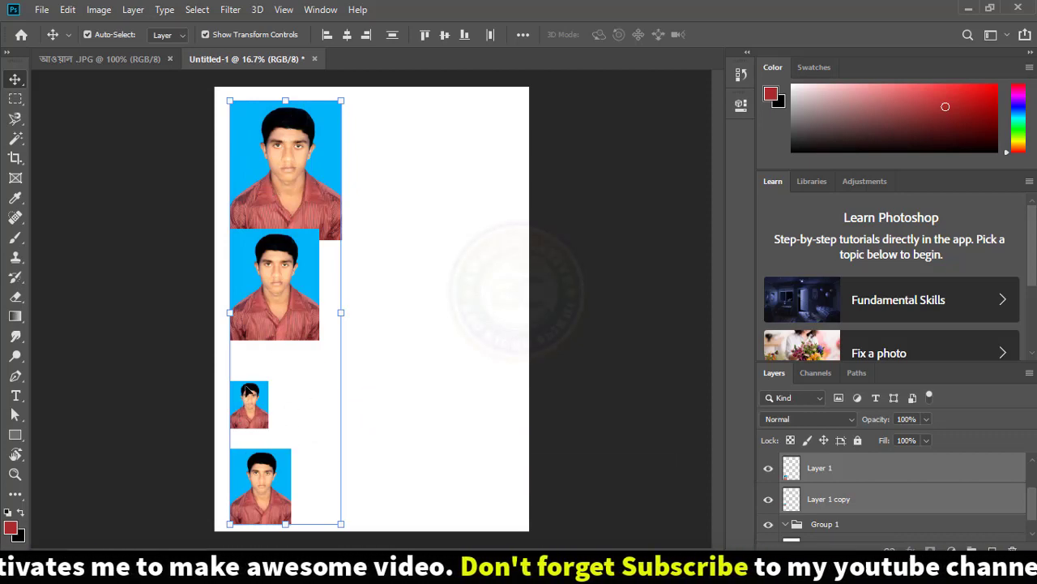
left_click(347, 35)
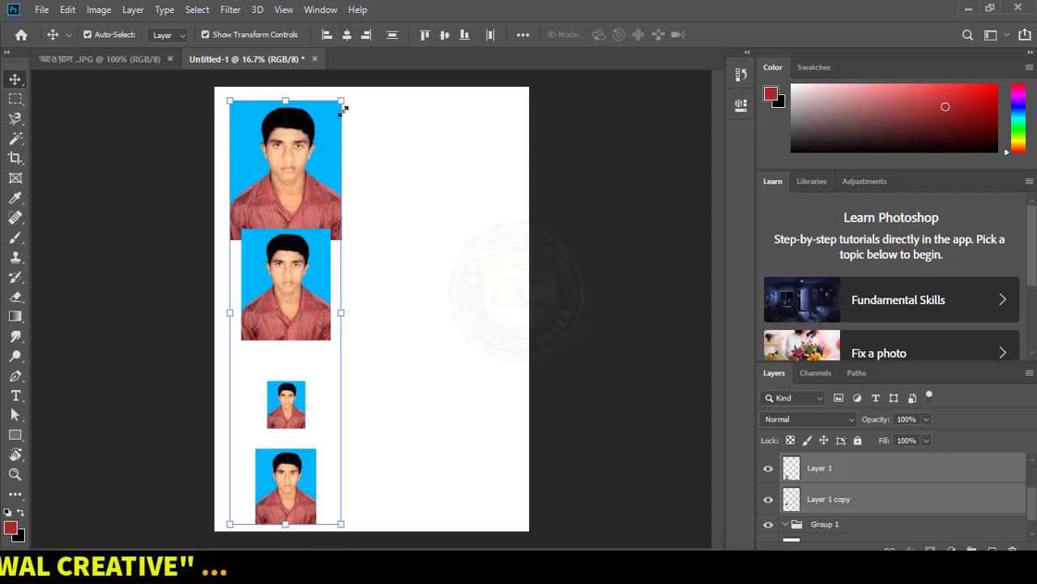
left_click_drag(314, 136, 381, 142)
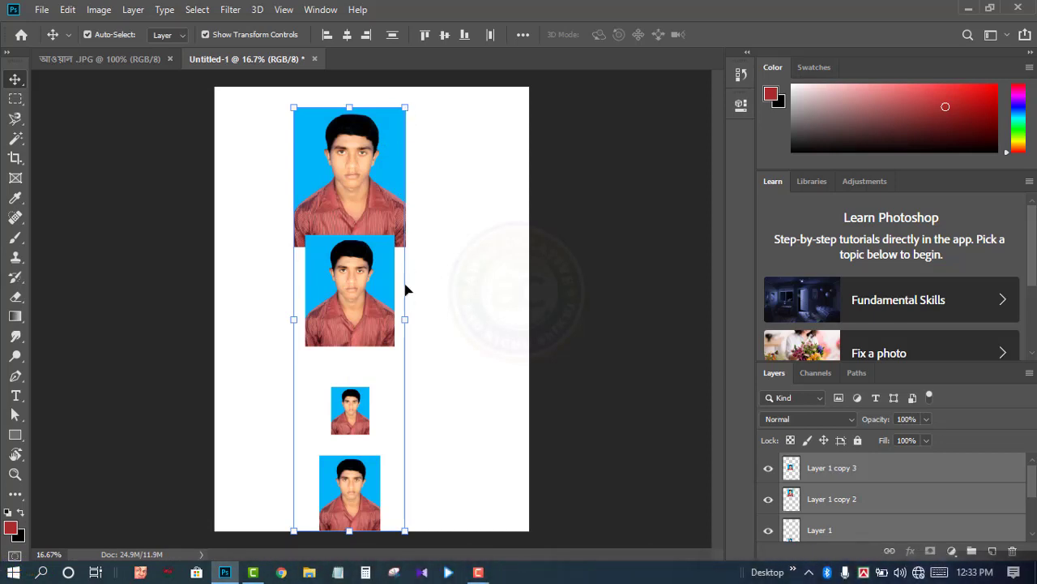
Step: Align the photos' right edges, then drag each into a top-left to bottom-right diagonal
left_click(367, 35)
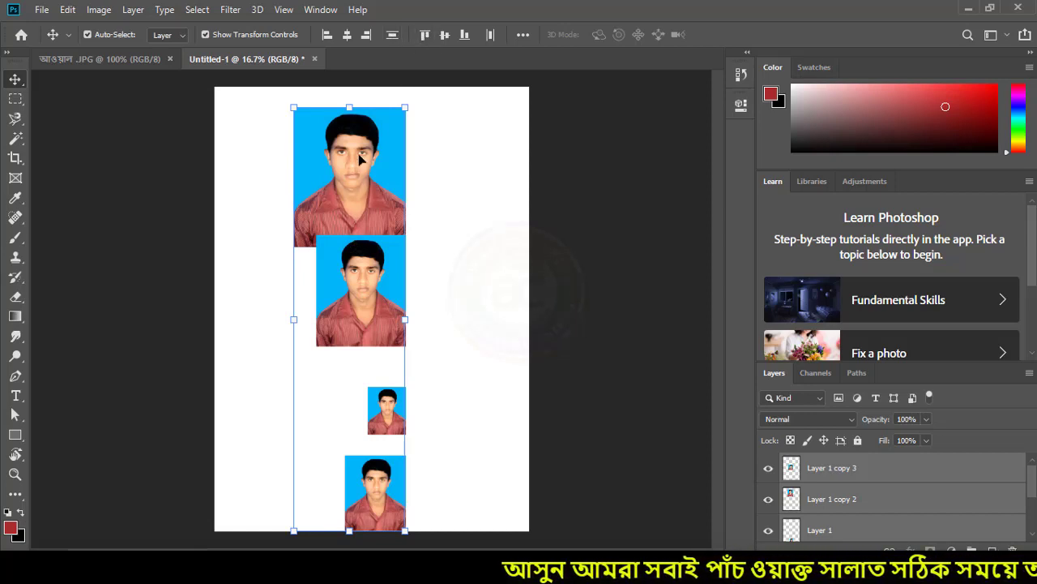
left_click(456, 186)
left_click_drag(388, 168, 318, 169)
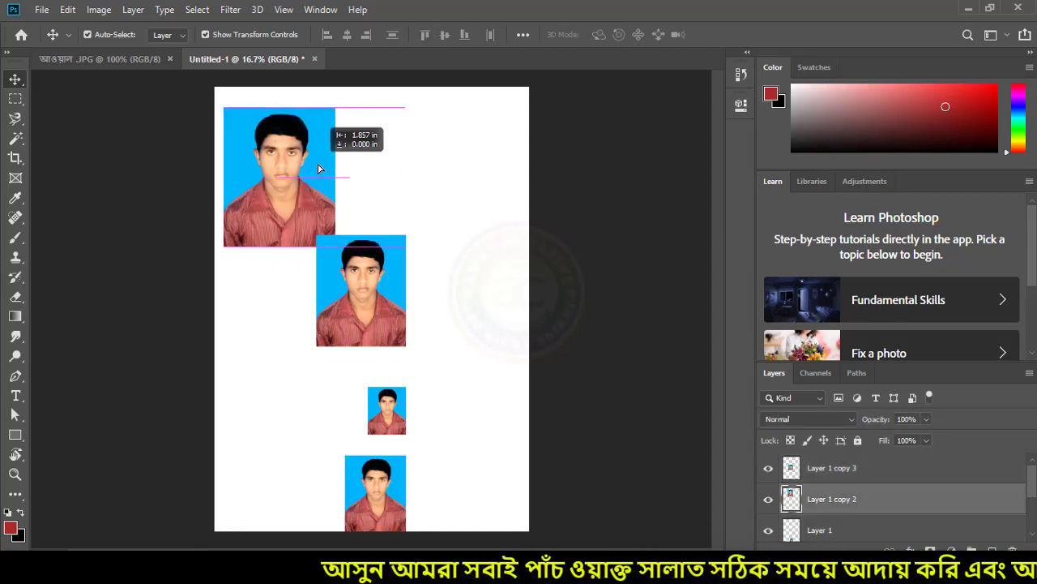
left_click_drag(351, 276, 381, 274)
left_click_drag(397, 426, 499, 380)
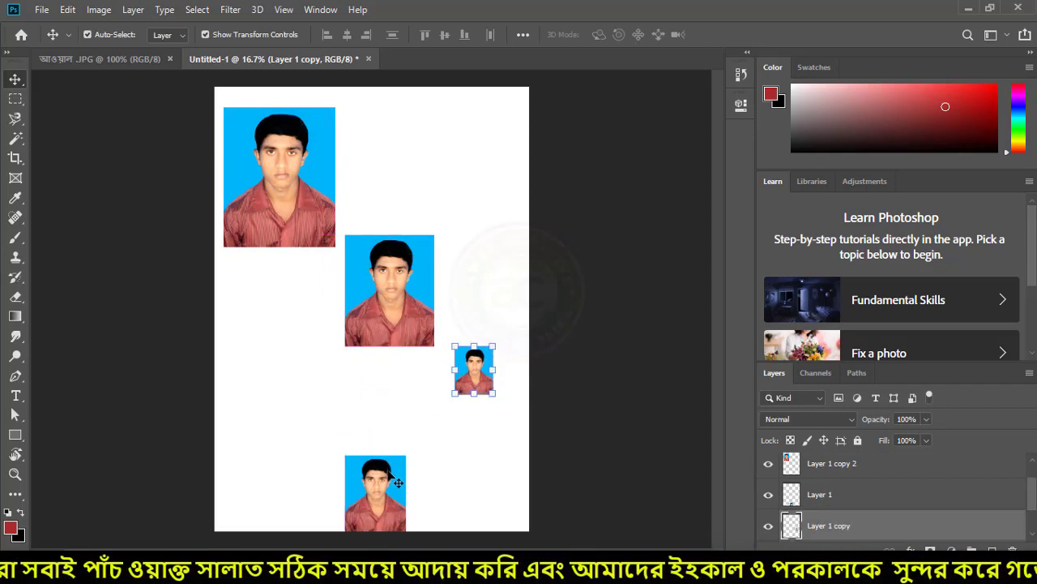
left_click_drag(398, 482, 520, 481)
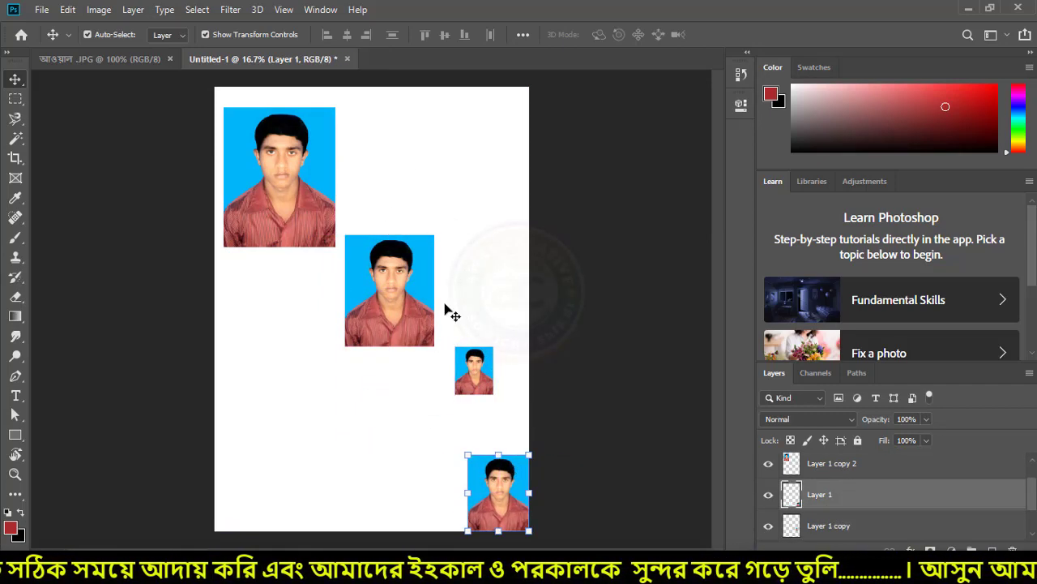
Step: Select Layer 1 copy 3 and then Layer 1 copy in the Layers panel
scroll(856, 477, "up", 1)
left_click(856, 474)
scroll(856, 477, "down", 2)
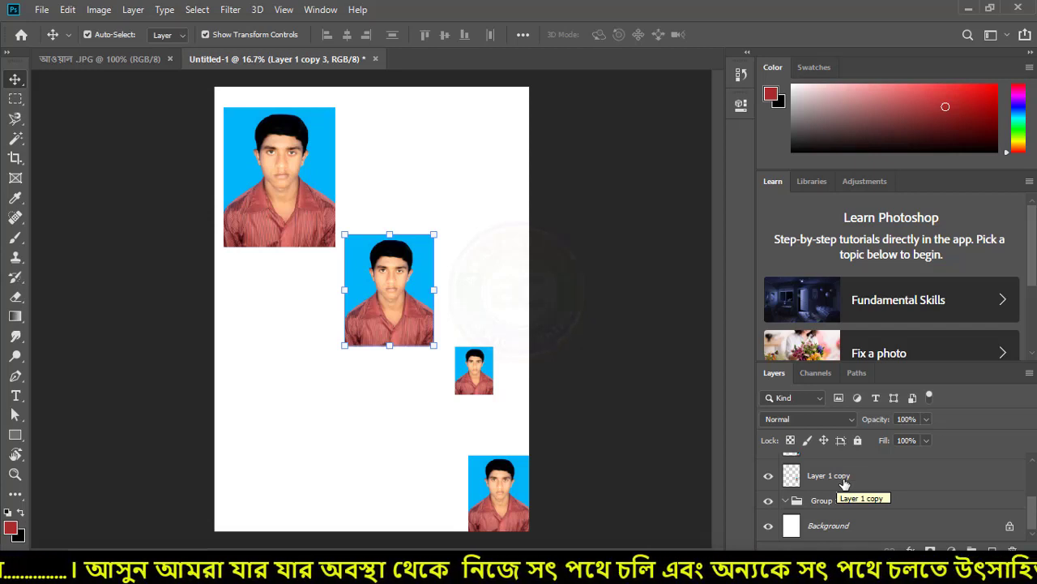
left_click(843, 483)
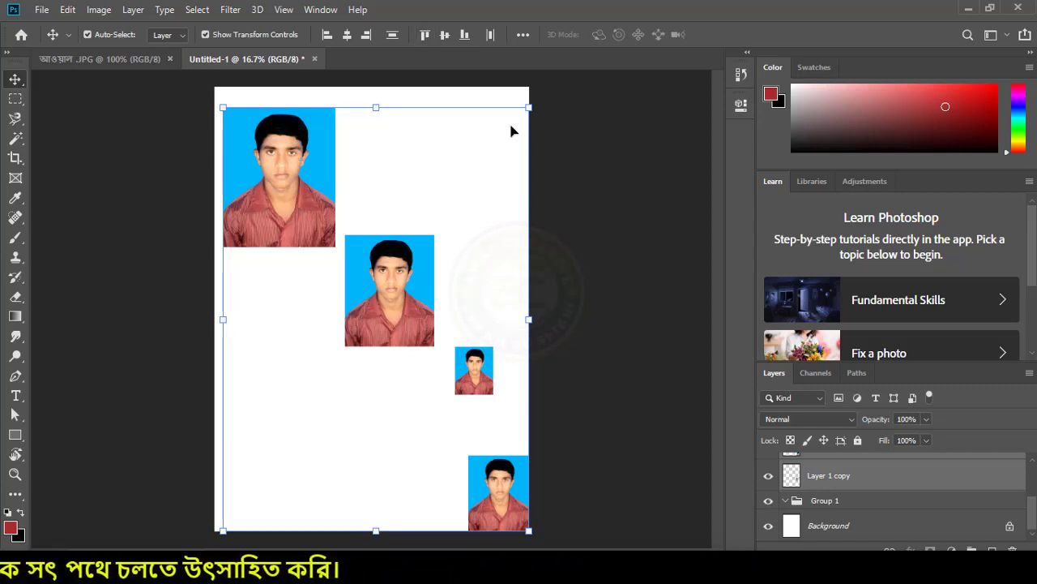
Step: Try top-edge, vertical-centre and bottom-edge alignment on the photos, undoing each
left_click(425, 35)
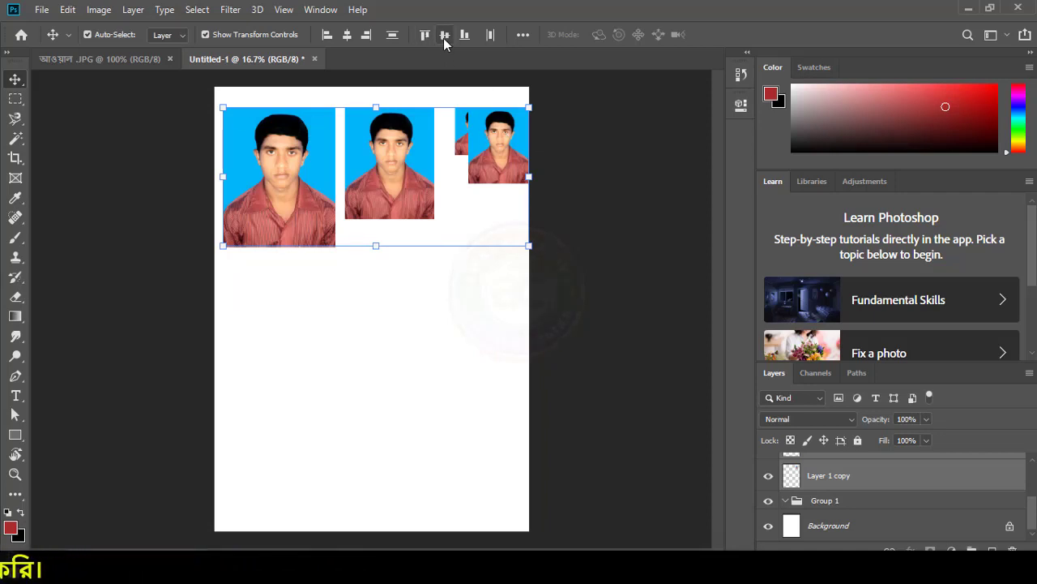
key("ctrl+z")
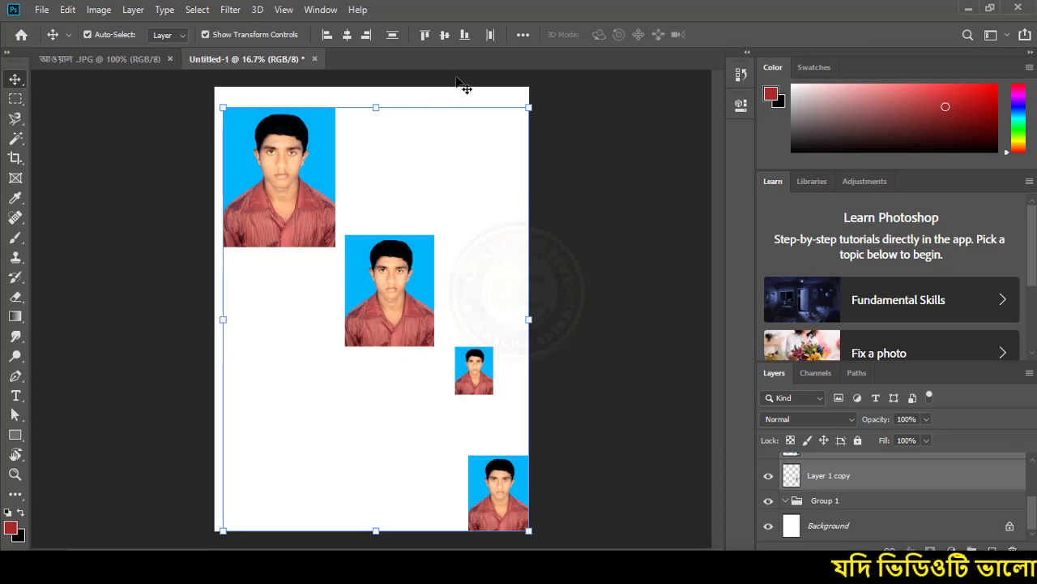
left_click(444, 35)
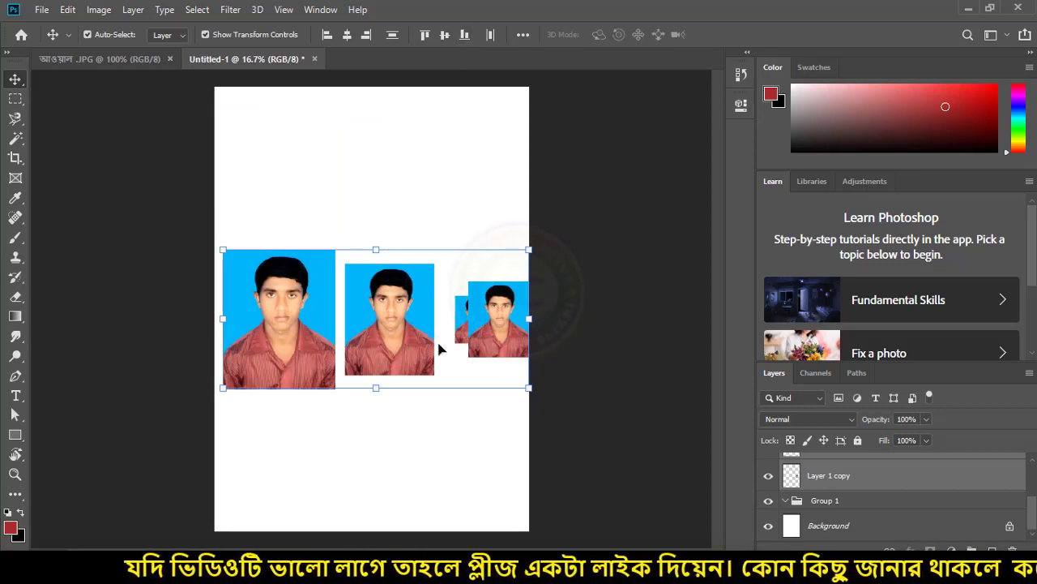
key("ctrl+z")
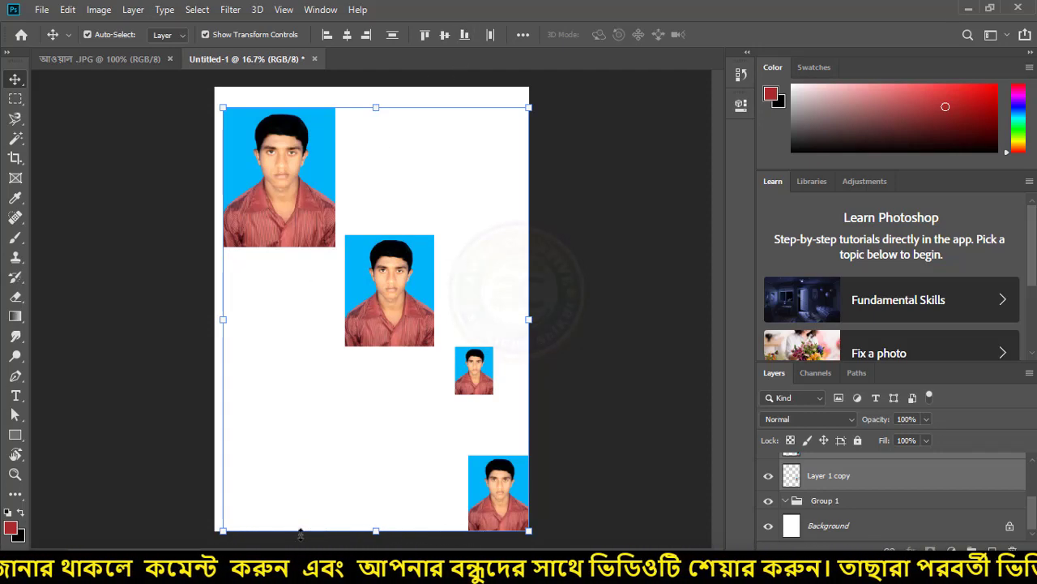
left_click(463, 34)
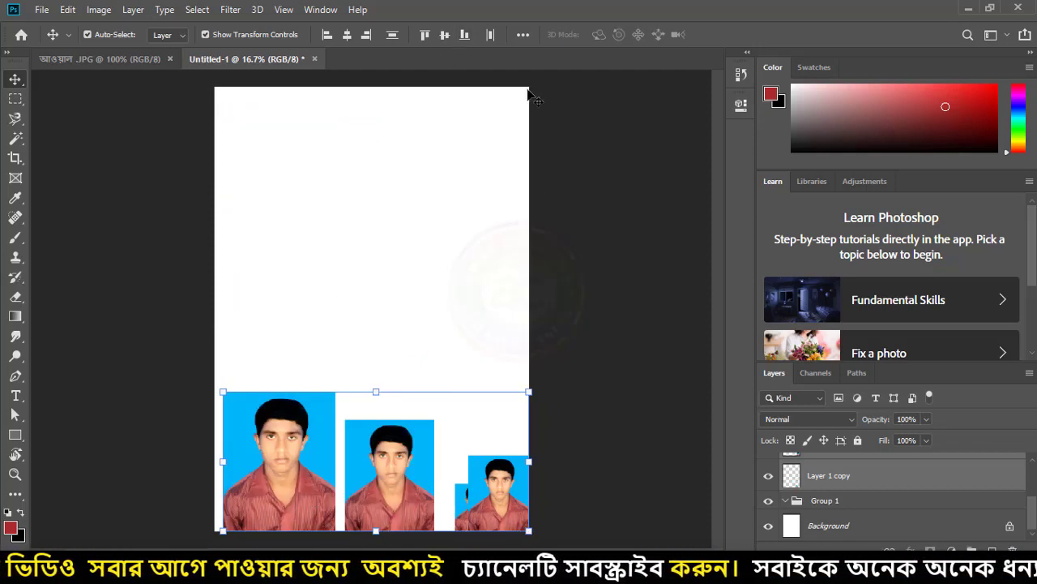
key("ctrl")
Step: Distribute the photos evenly and show the Move tool flyout with the Artboard Tool
left_click(490, 35)
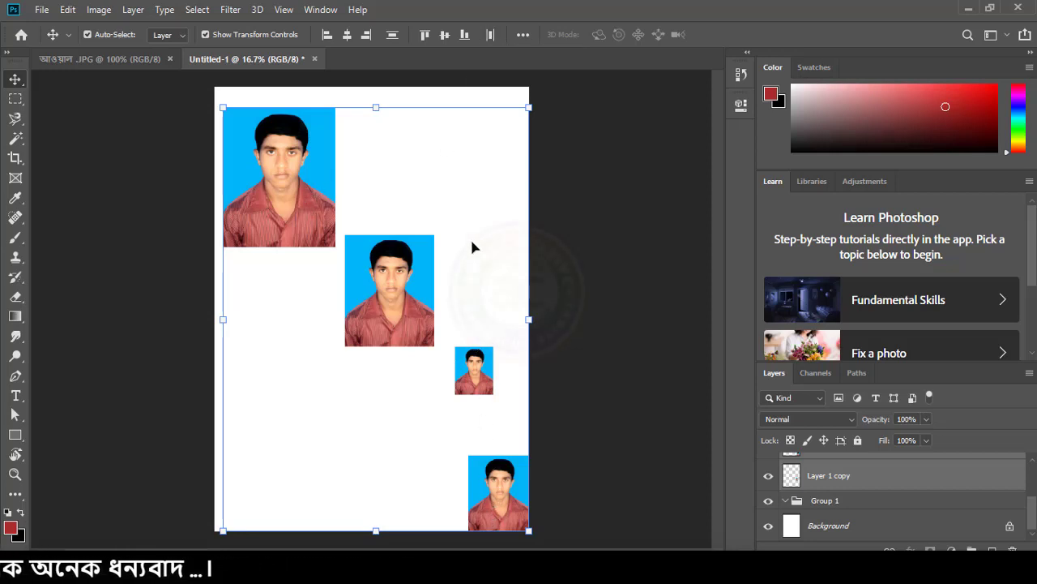
left_click(490, 34)
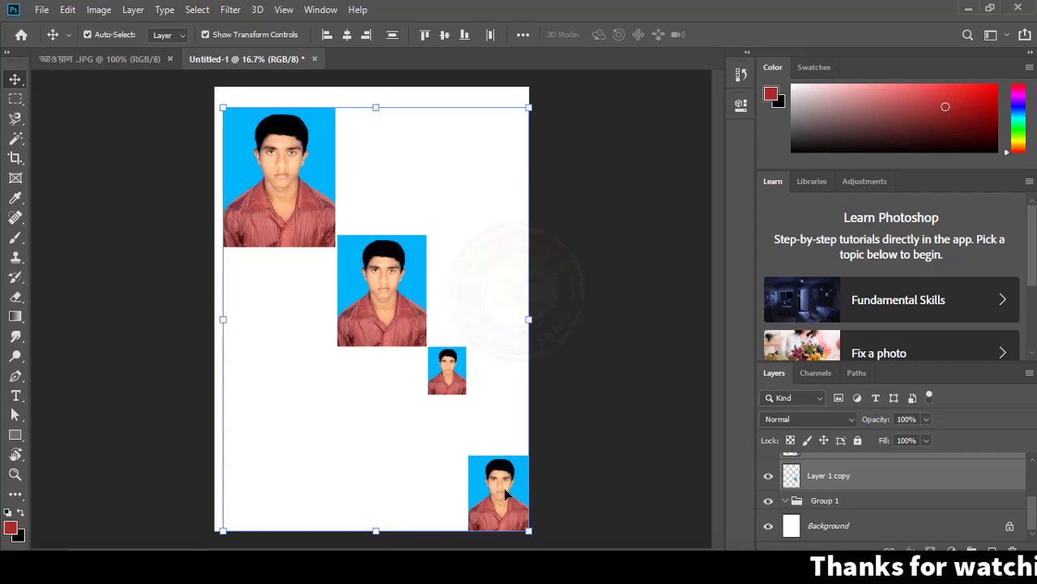
left_click(396, 43)
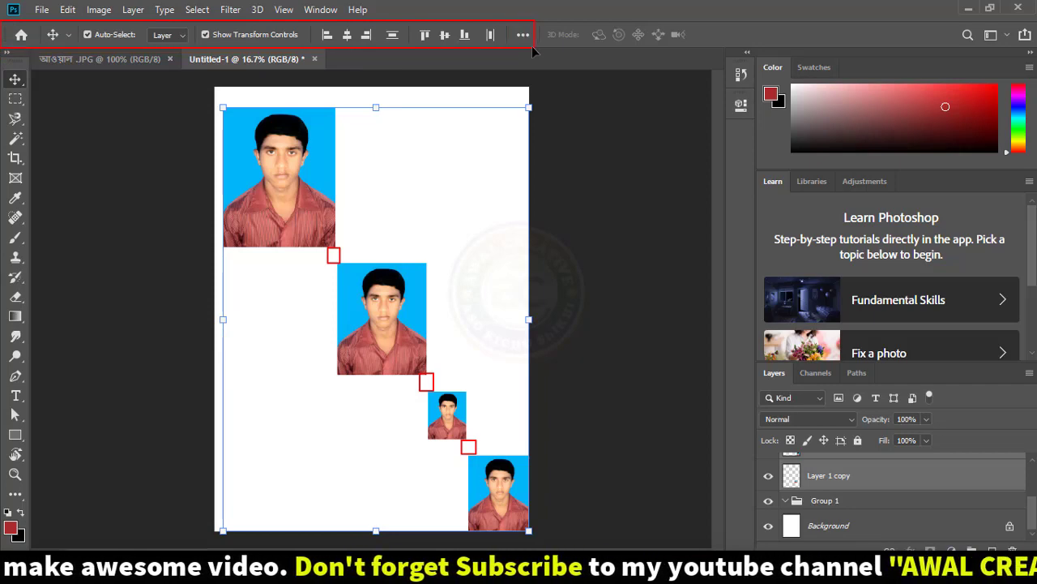
right_click(19, 81)
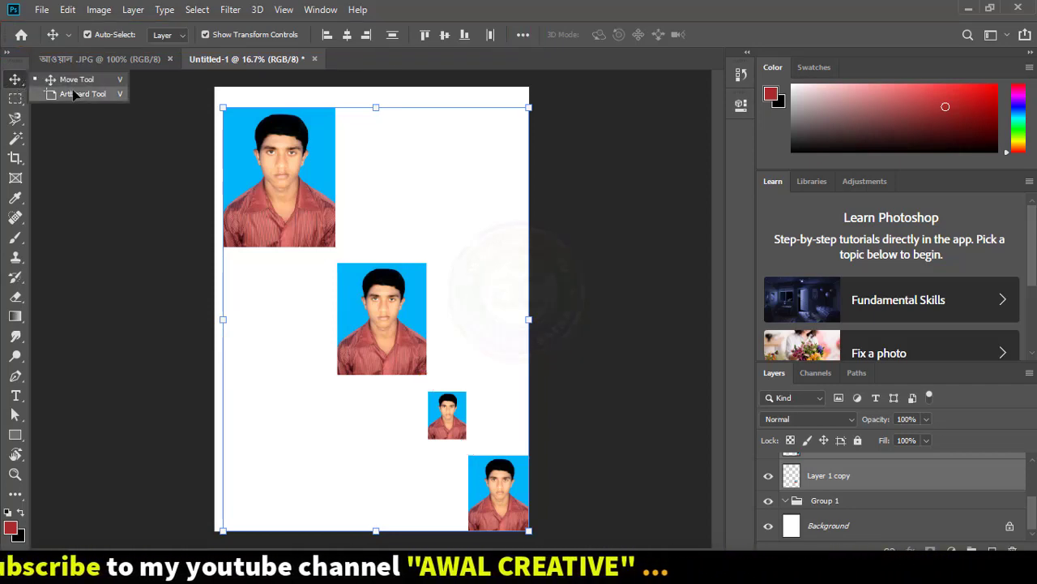
Step: Close the Untitled-1 document and discard its unsaved changes
left_click(315, 58)
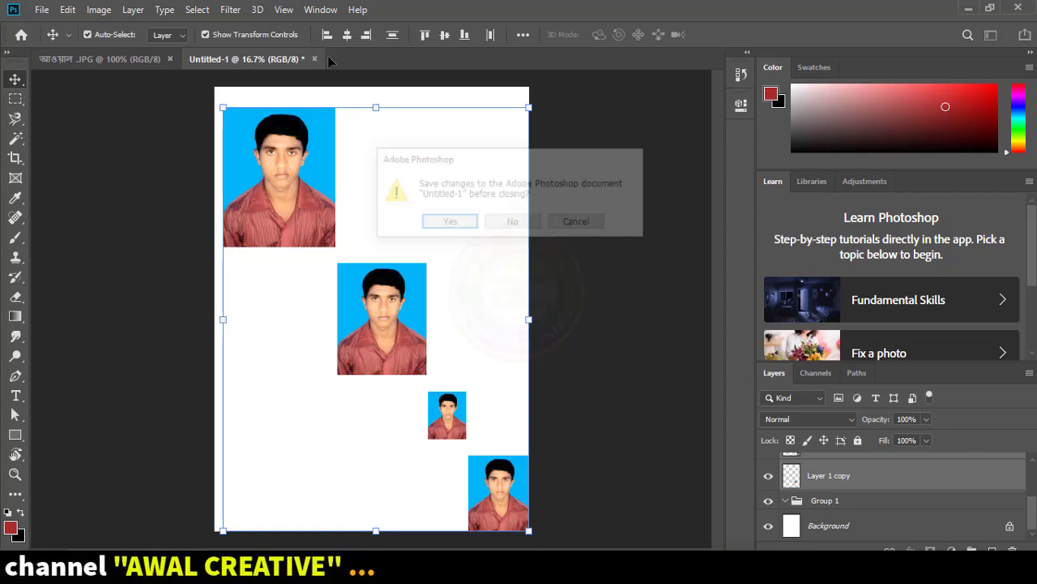
left_click(504, 224)
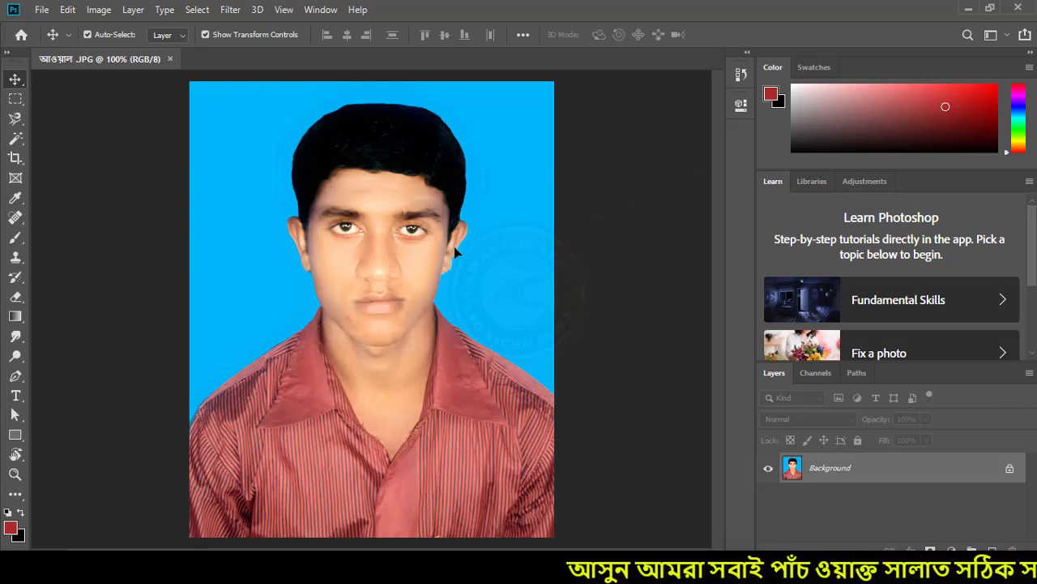
Step: Draw Artboard 1 around the passport photo at about 1.5 × 1.79 in with the Artboard Tool
right_click(24, 84)
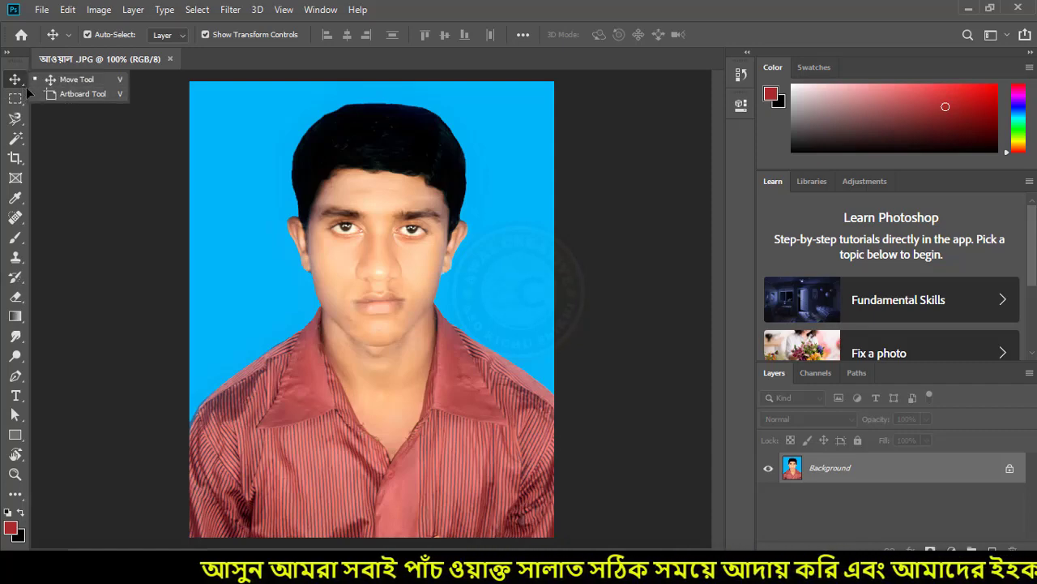
left_click(97, 96)
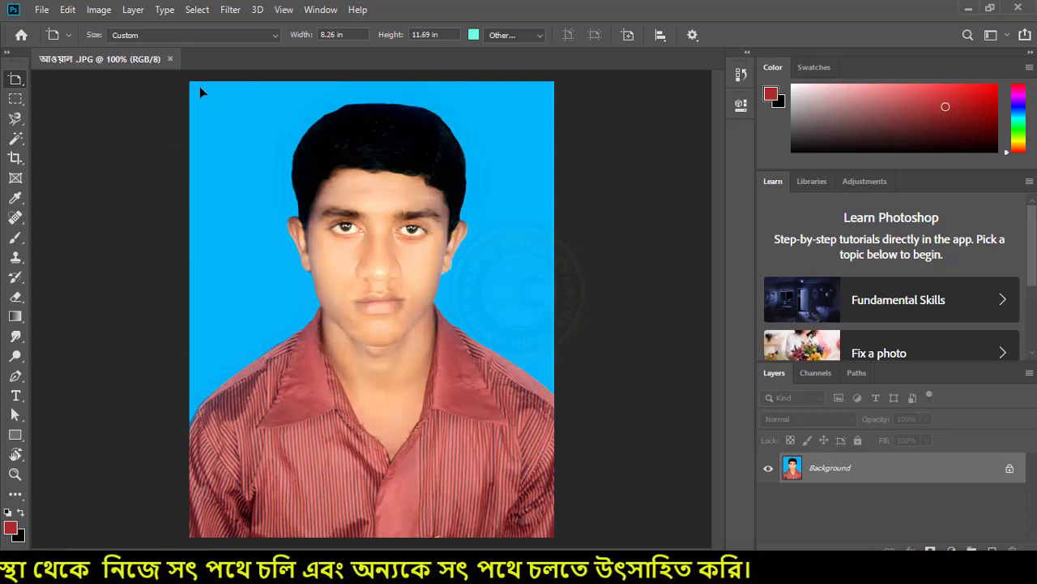
mouse_move(199, 86)
left_mouse_down()
mouse_move(559, 499)
mouse_move(543, 499)
left_mouse_up()
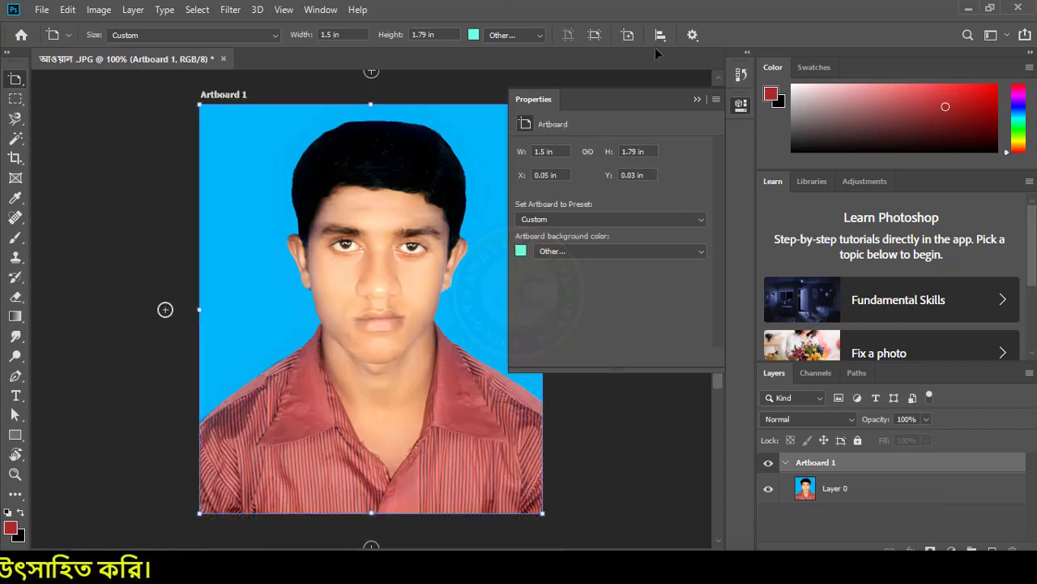
left_click(697, 99)
scroll(435, 265, "up", 1)
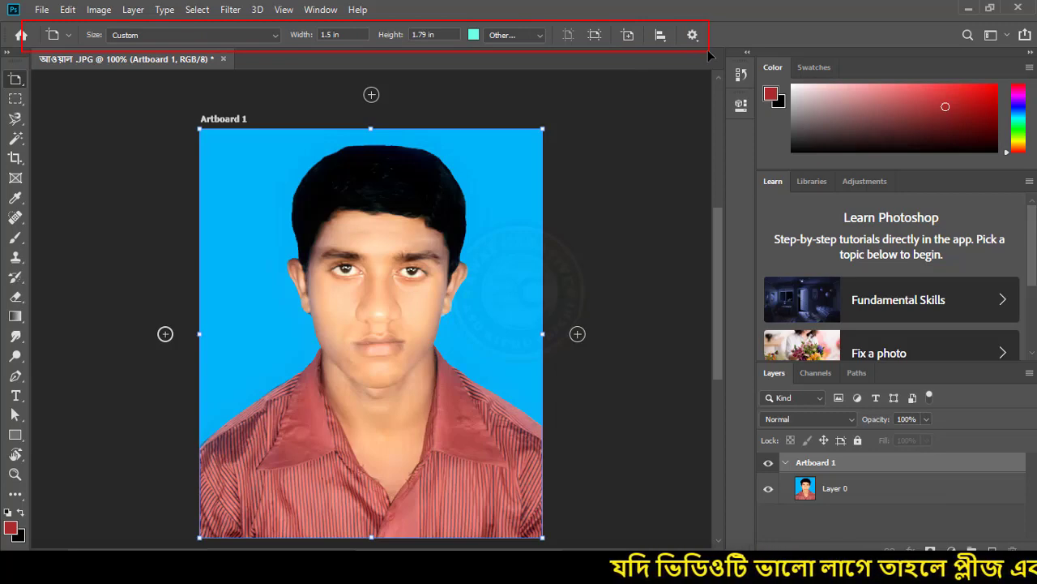
left_click(274, 36)
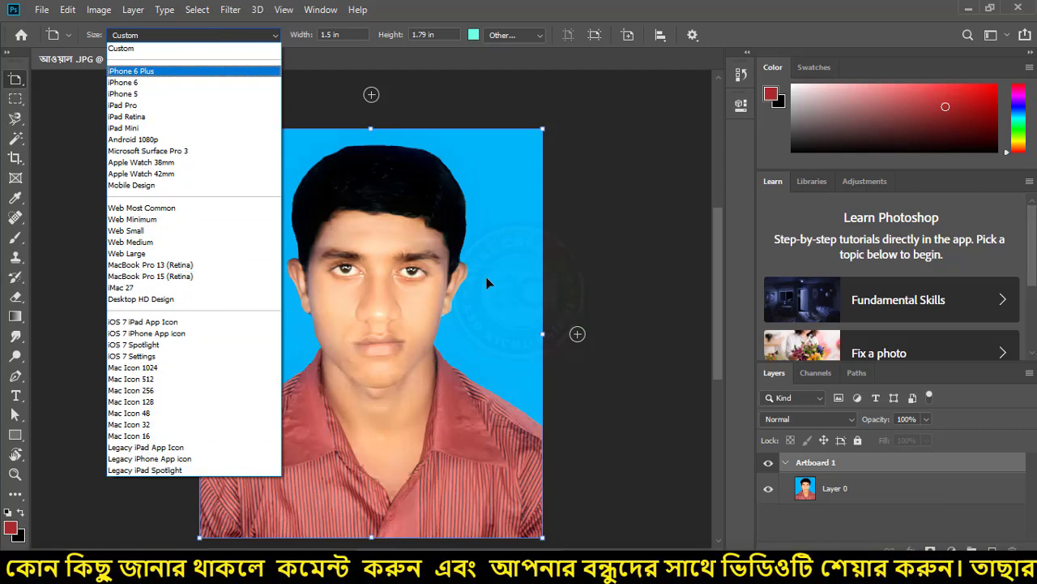
Step: Set Artboard 1 to 1 in wide by 2 in high
left_click(345, 34)
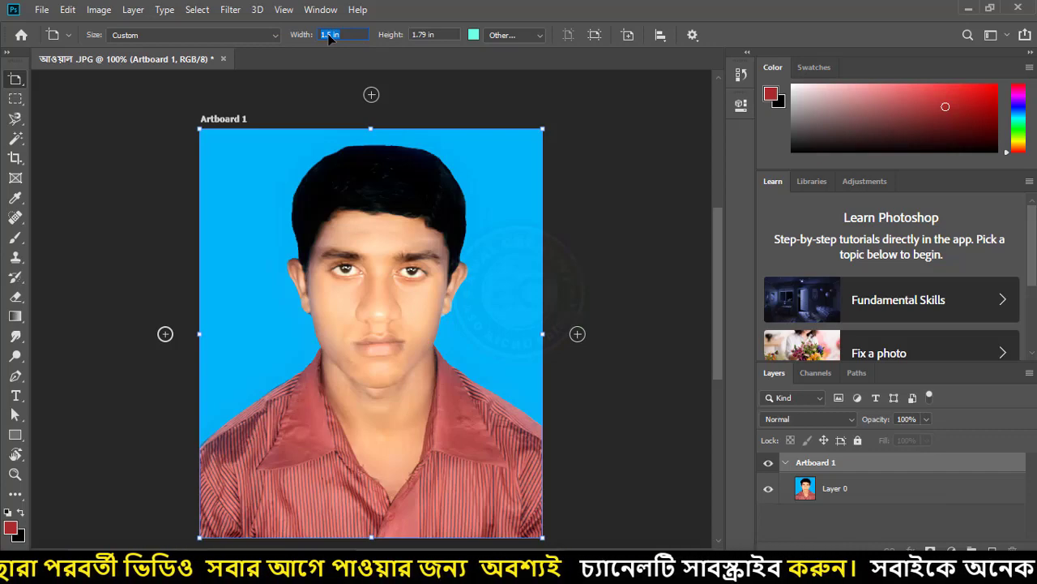
type("1.")
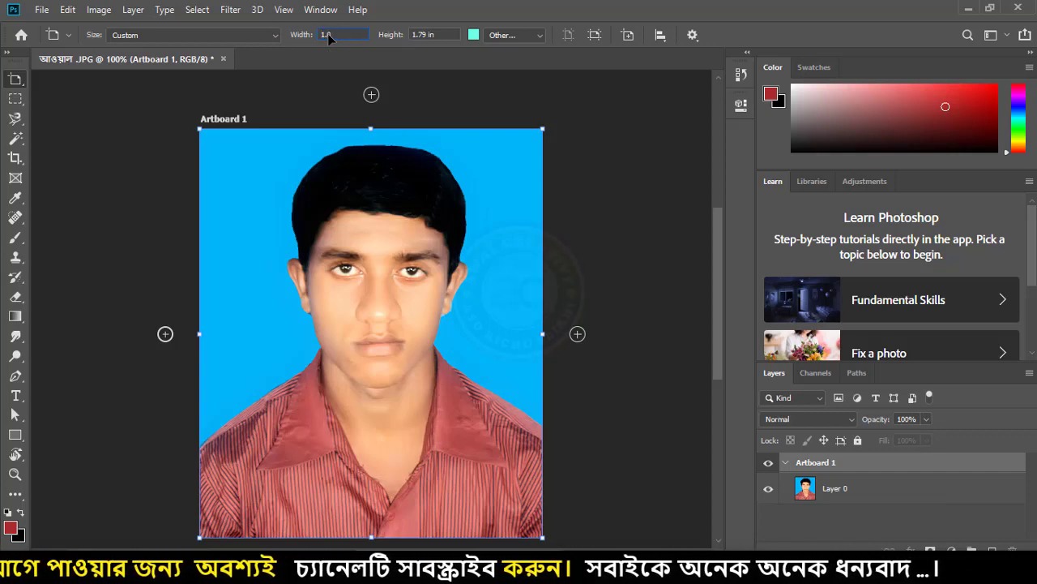
key("Tab")
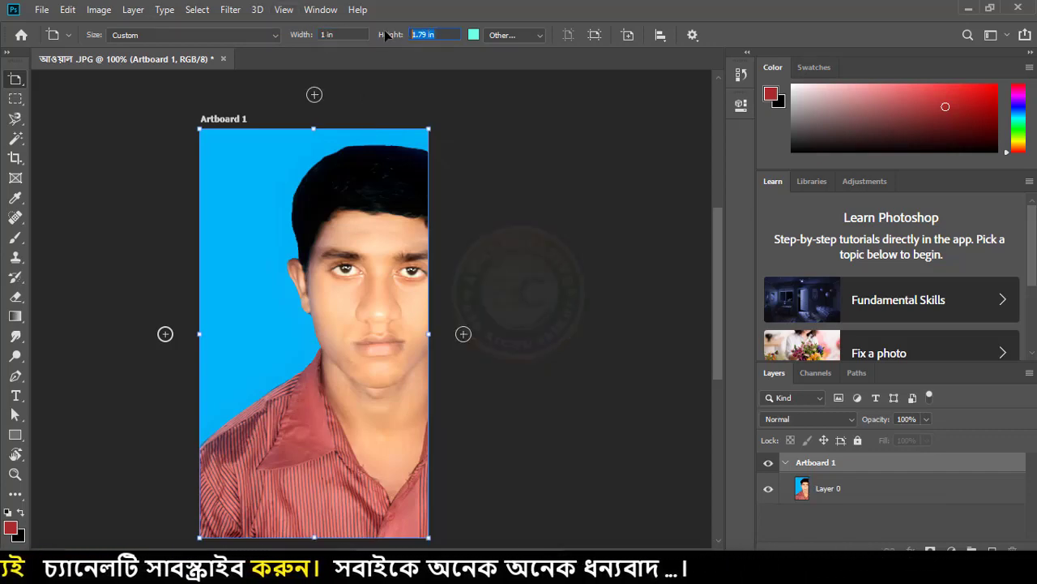
type("2.0")
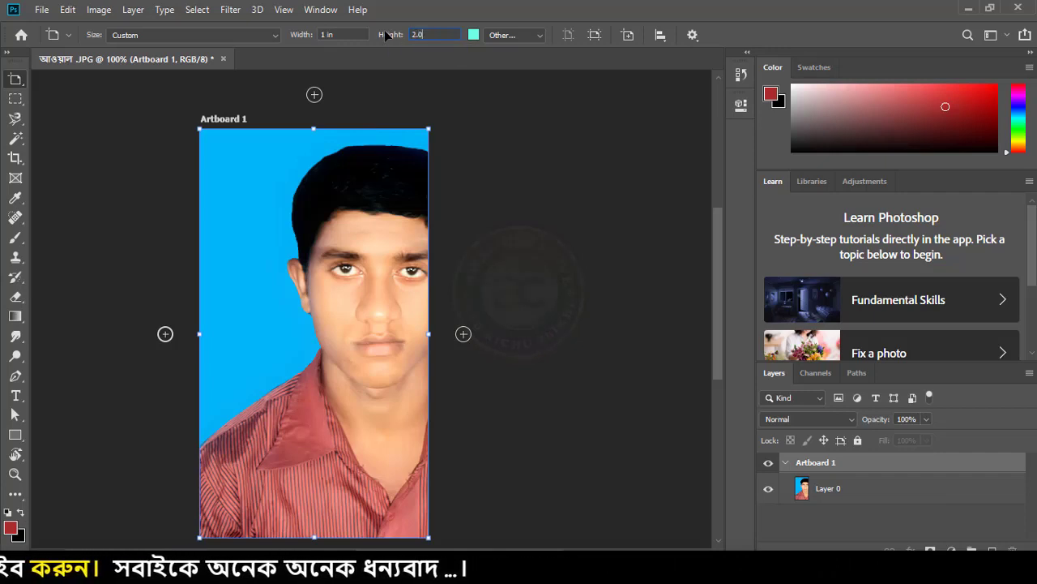
key("Return")
key("v")
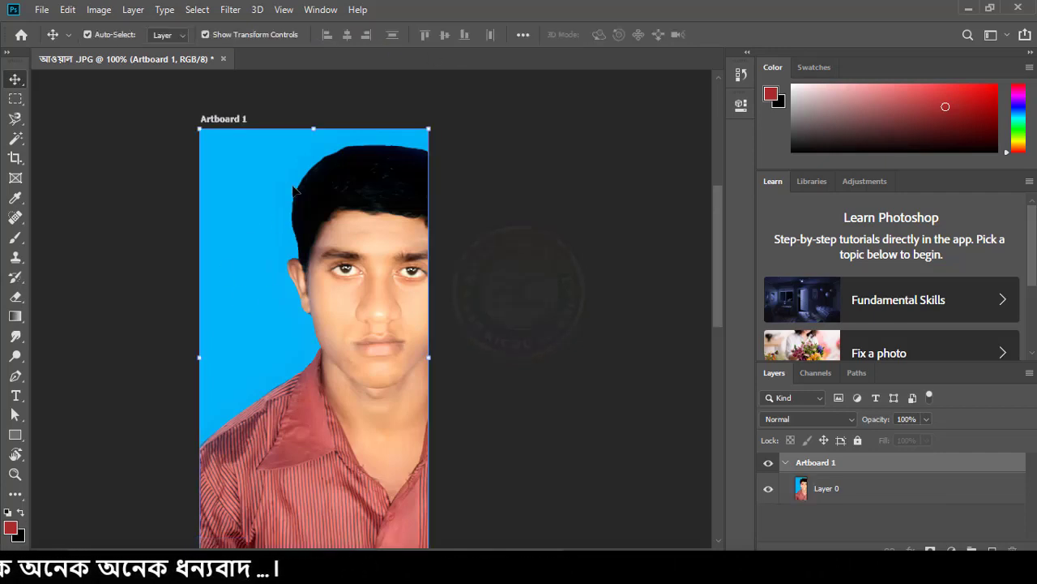
Step: Nudge the passport photo inside Artboard 1 and reselect the artboard
right_click(21, 85)
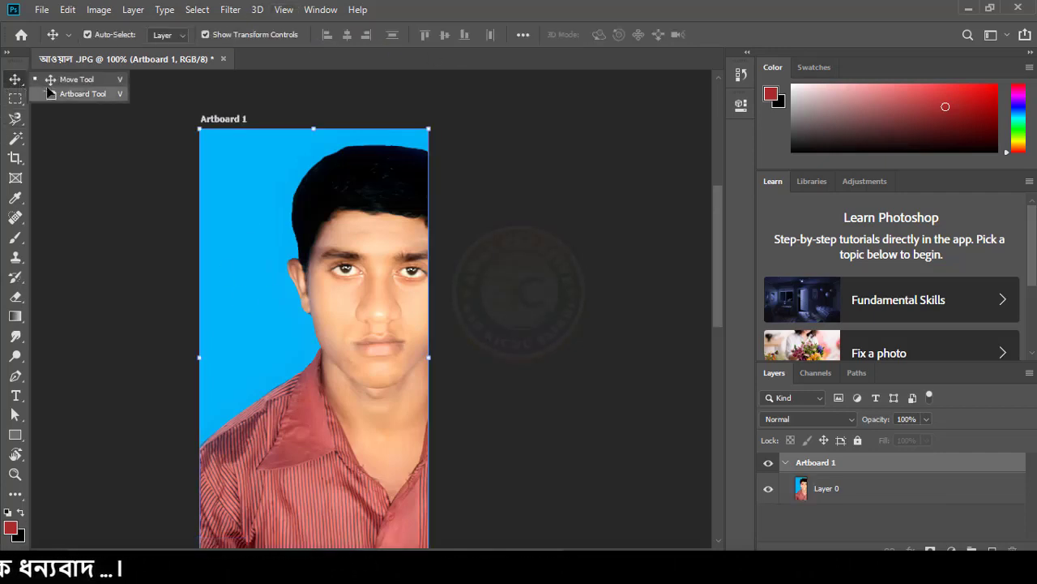
left_click(61, 94)
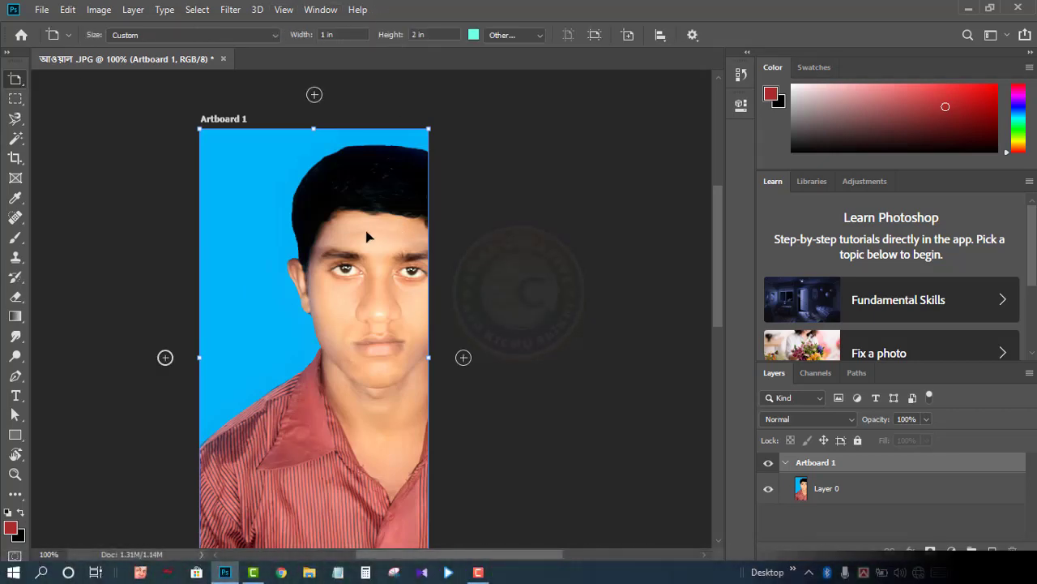
key("v")
mouse_move(361, 281)
left_mouse_down()
mouse_move(318, 278)
mouse_move(371, 278)
left_mouse_up()
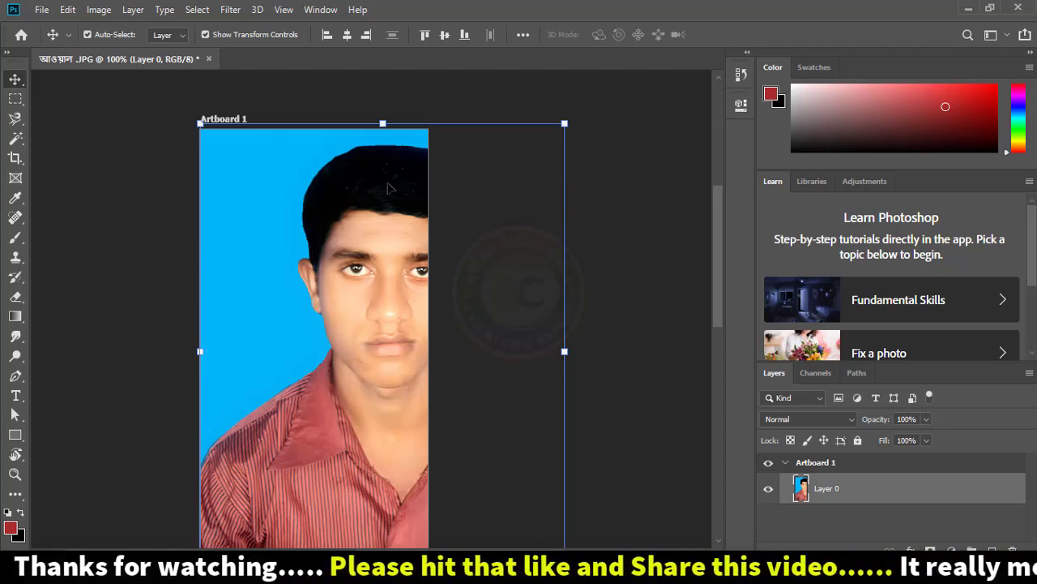
right_click(17, 81)
left_click(77, 93)
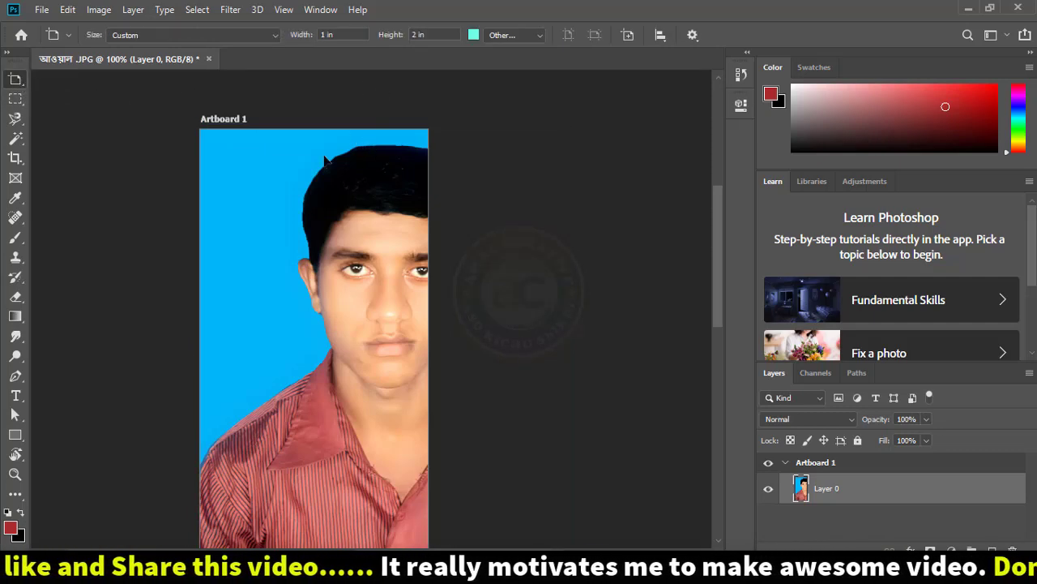
left_click(228, 122)
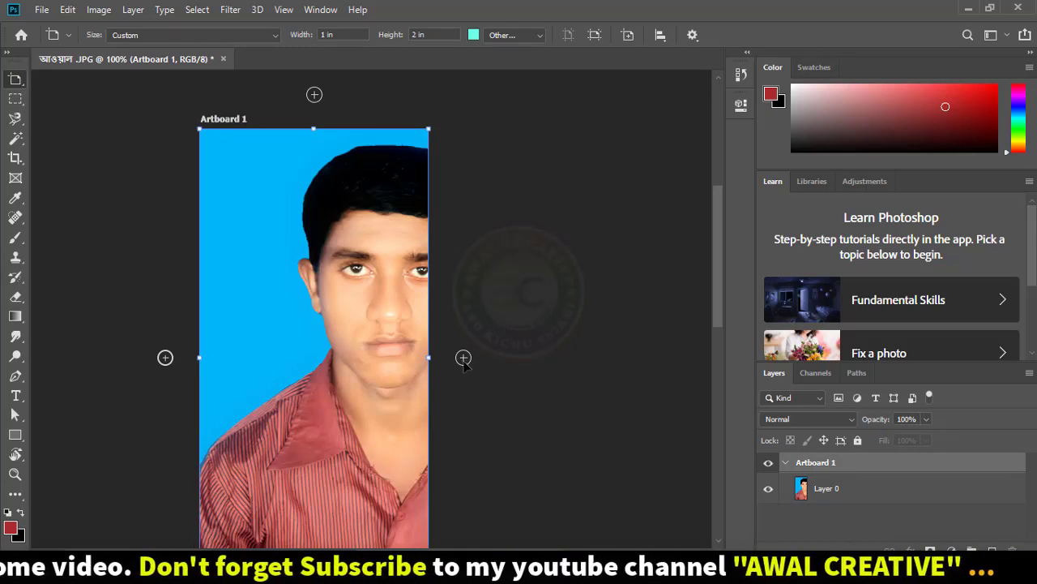
Step: Add Artboard 2 beside Artboard 1 with a yellow ffff00 background
left_click(463, 359)
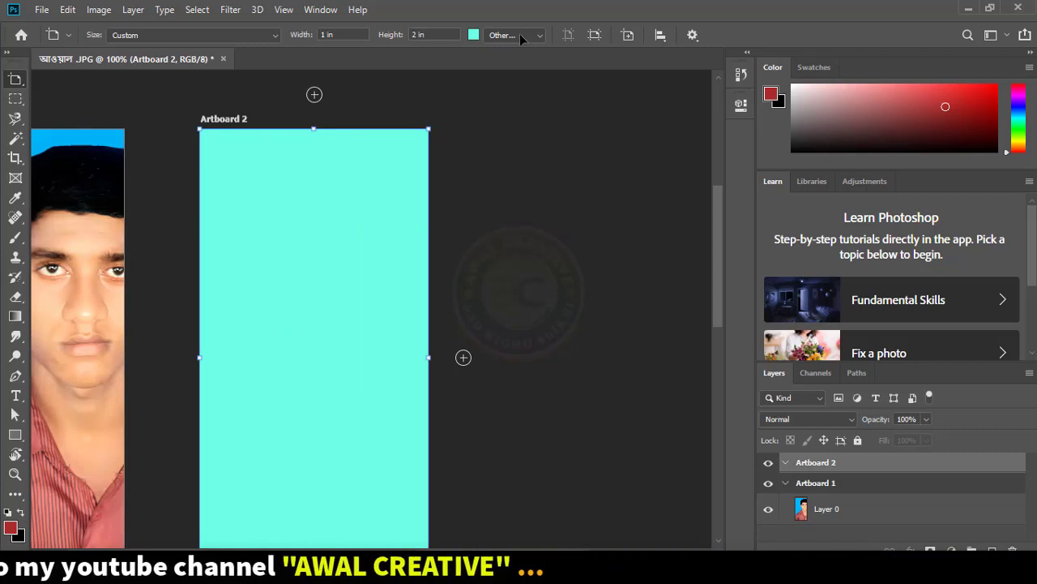
left_click(474, 35)
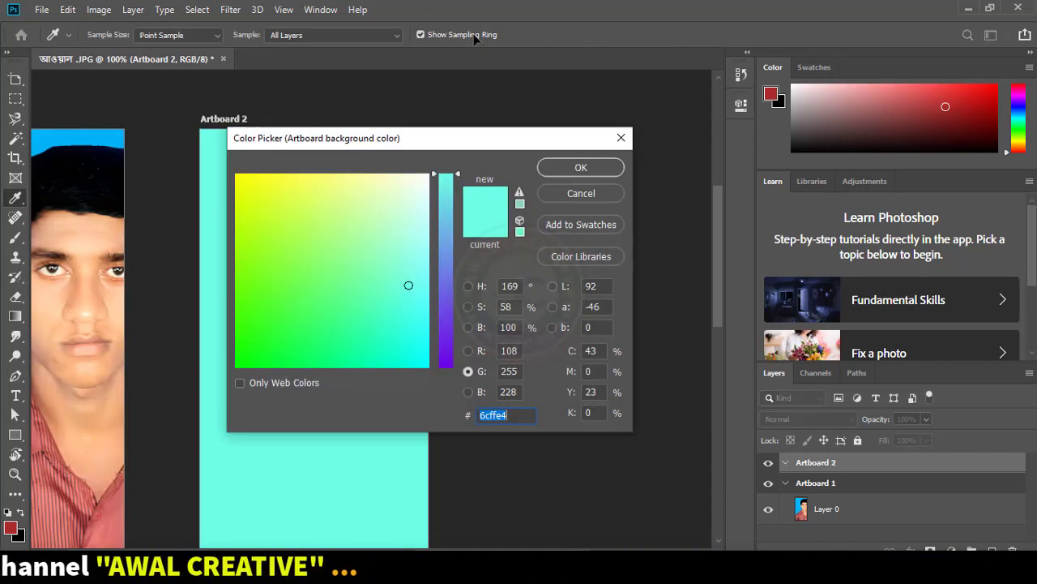
type("ffff00")
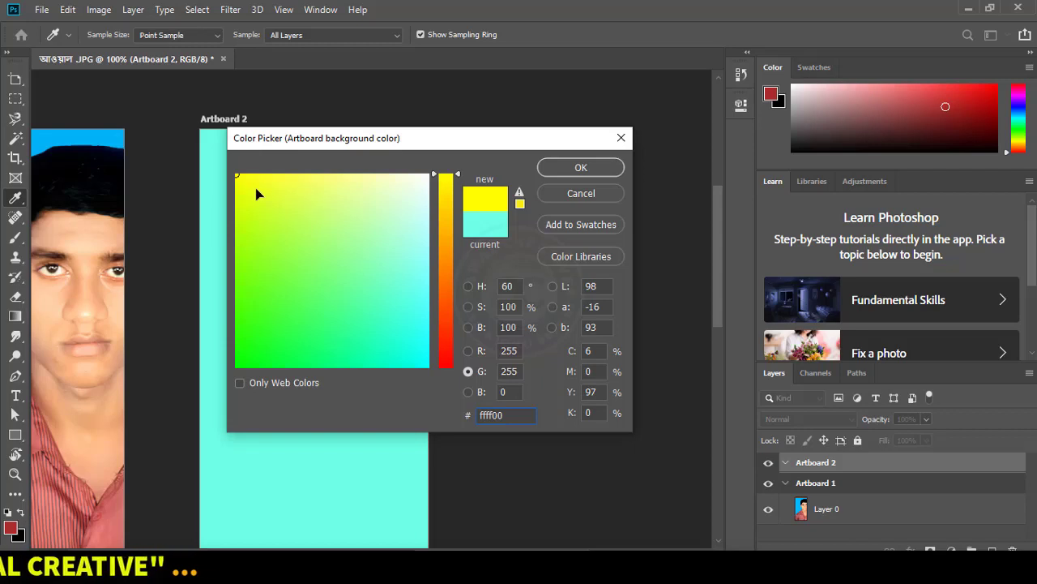
left_click(563, 167)
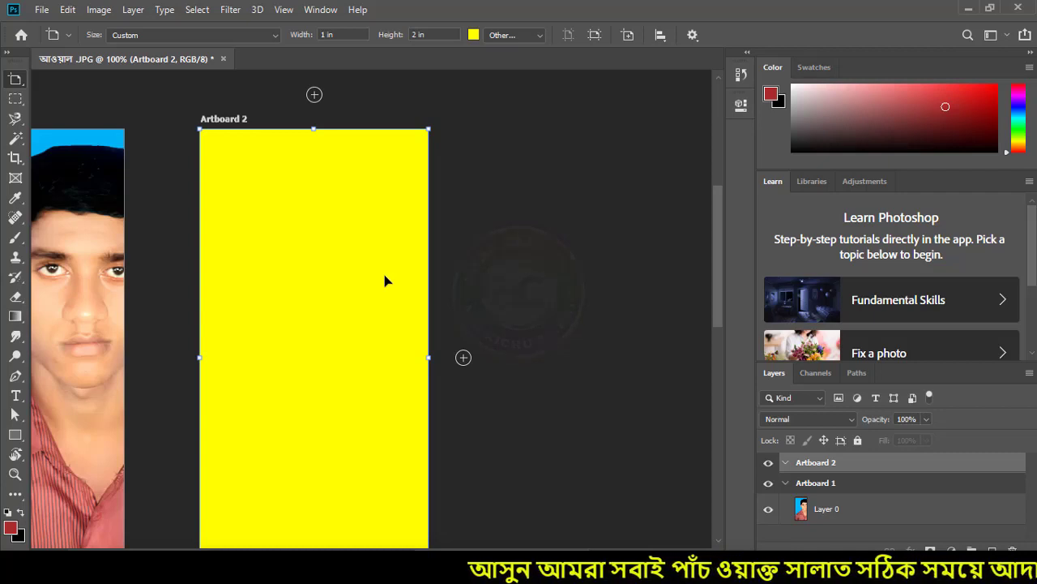
Step: Add Artboard 3 beside Artboard 2 with a cyan background
left_click(463, 357)
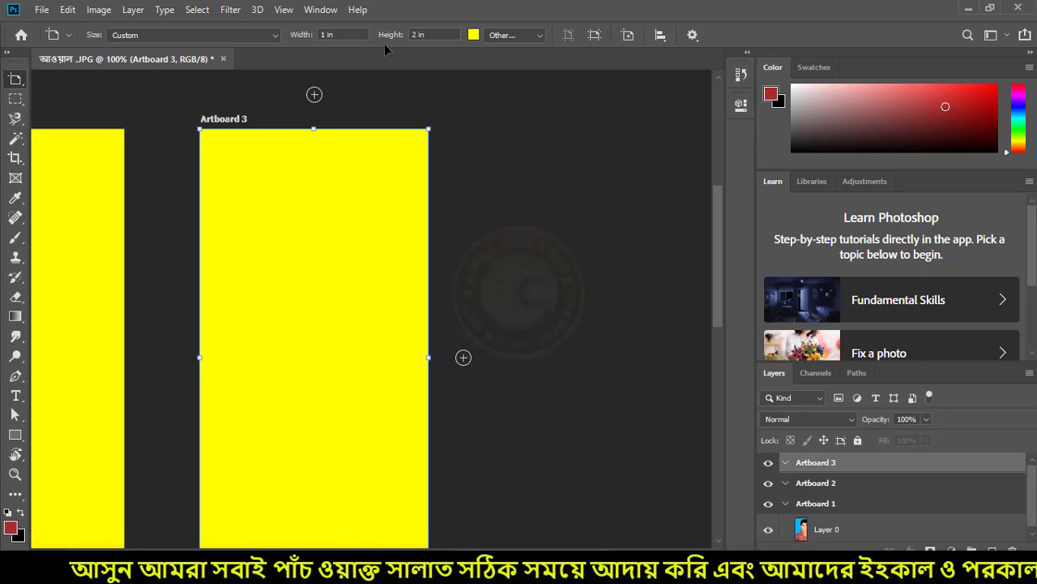
left_click(473, 34)
left_click_drag(432, 270, 429, 366)
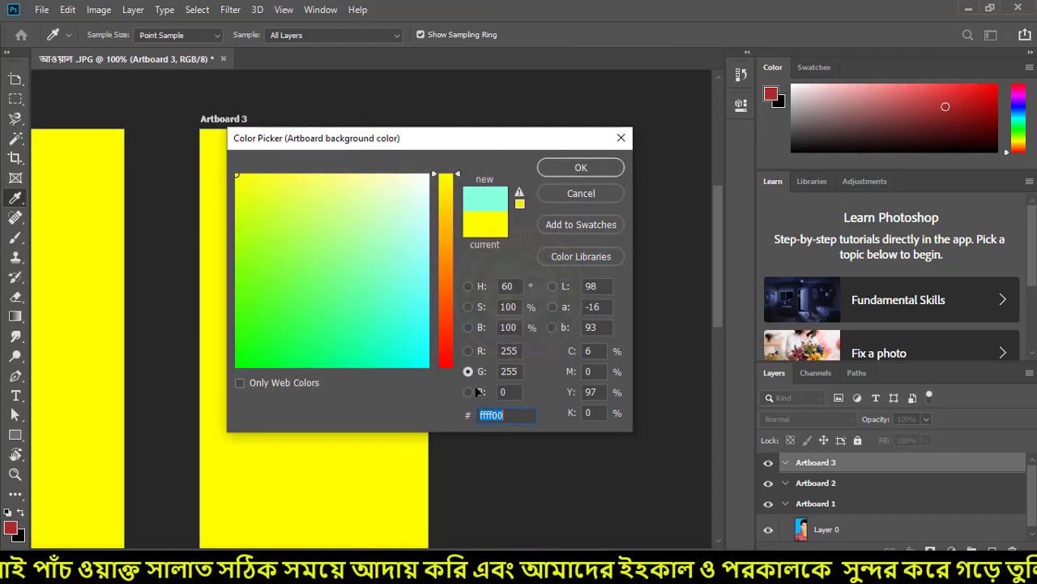
left_click(581, 167)
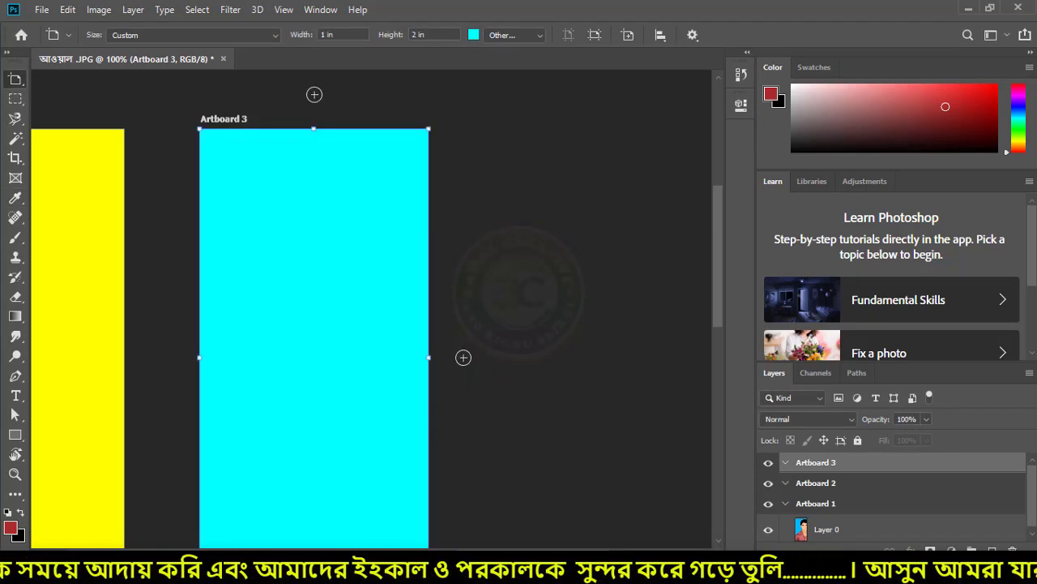
Step: Pan to Artboard 3 and select it in the Layers panel
scroll(290, 411, "left", 10)
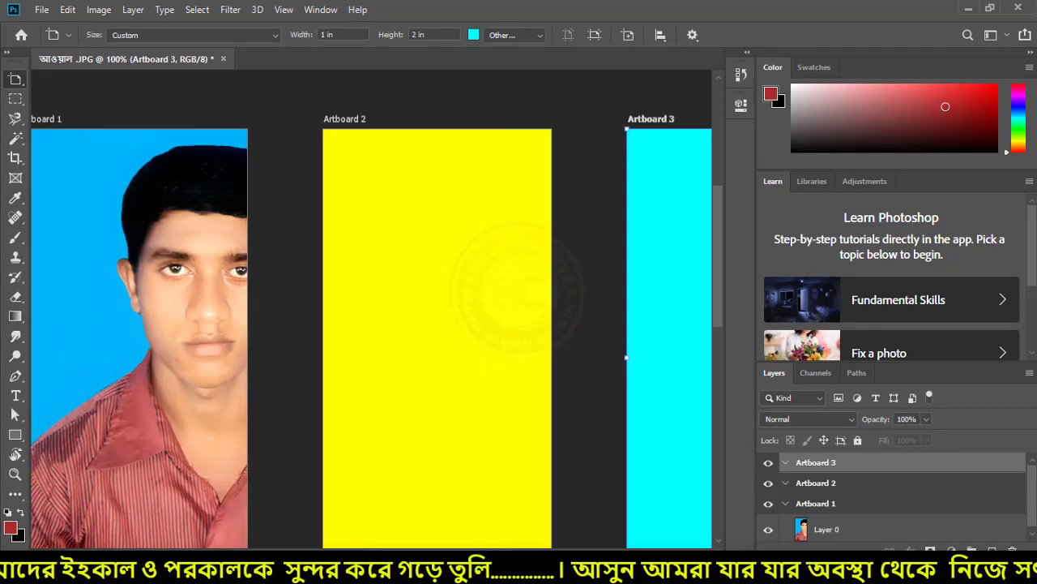
scroll(839, 457, "down", 1)
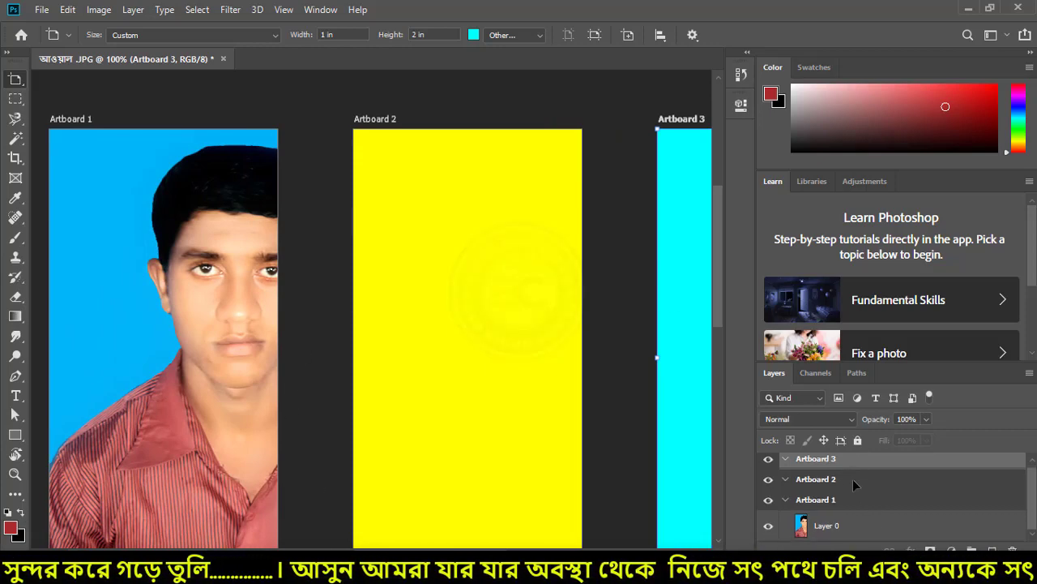
left_click(823, 501)
left_click(817, 480)
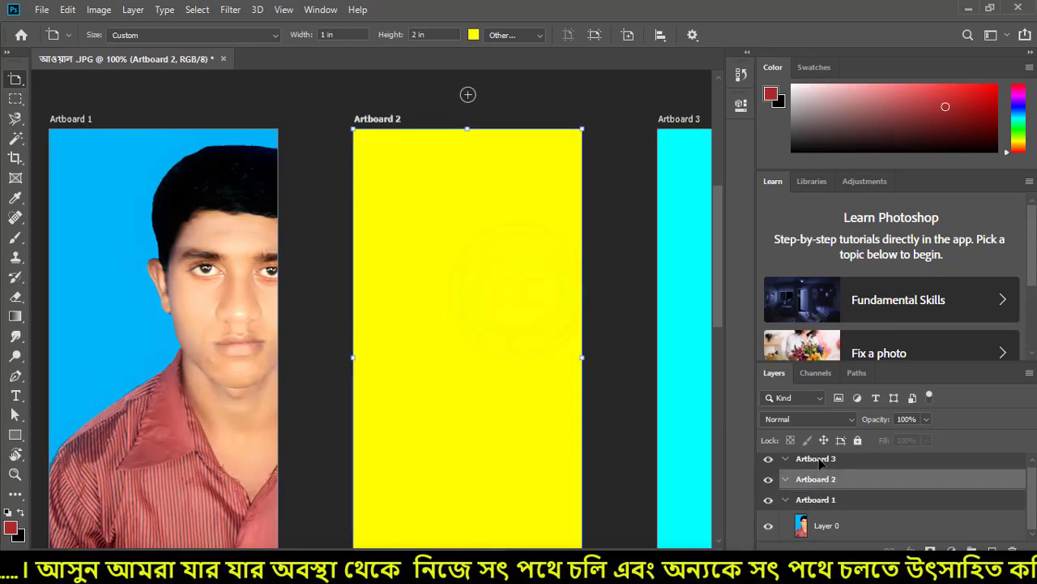
left_click(815, 459)
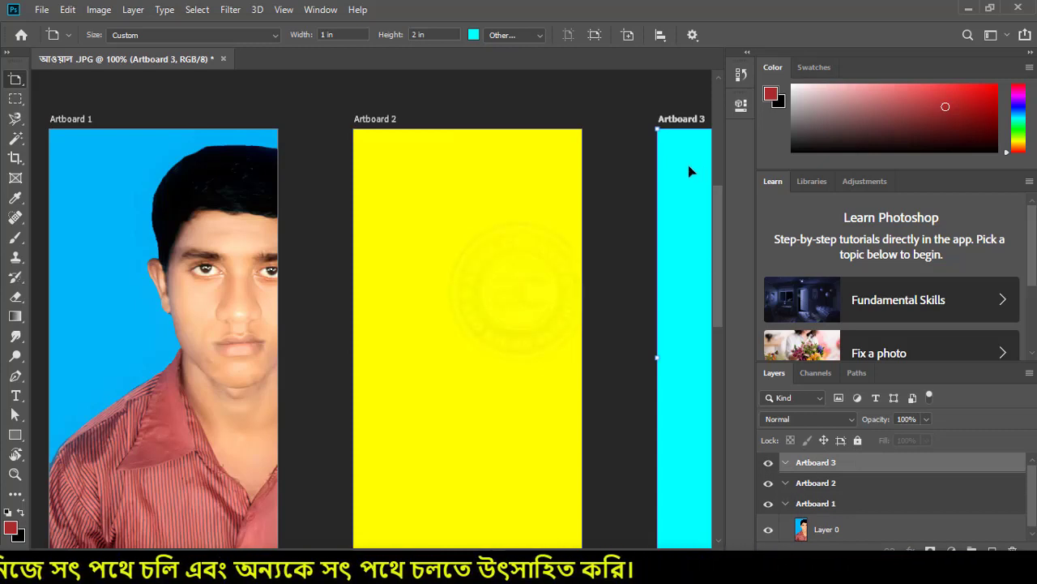
key("v")
left_click_drag(689, 170, 687, 234)
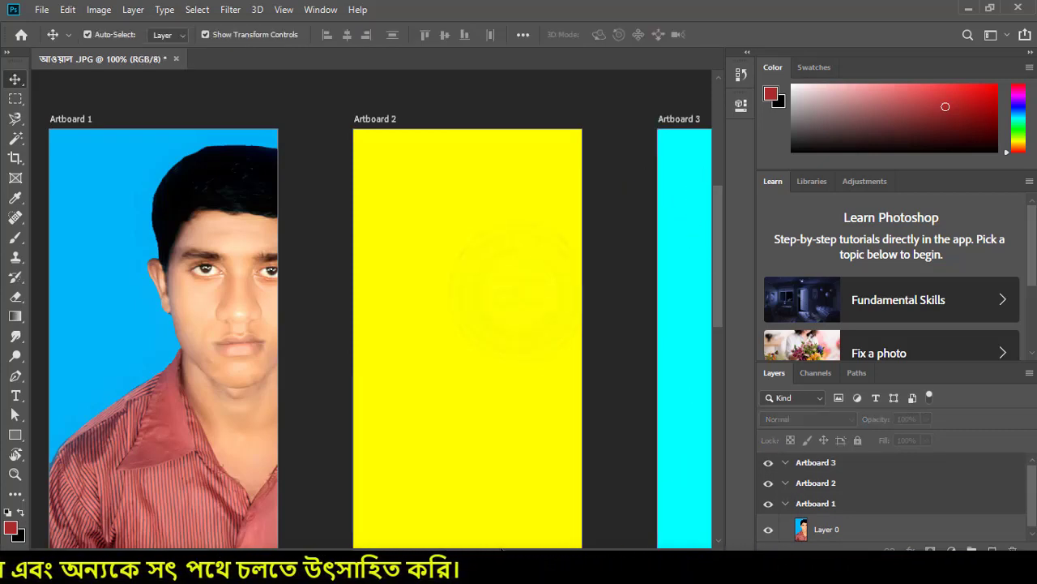
scroll(482, 513, "right", 5)
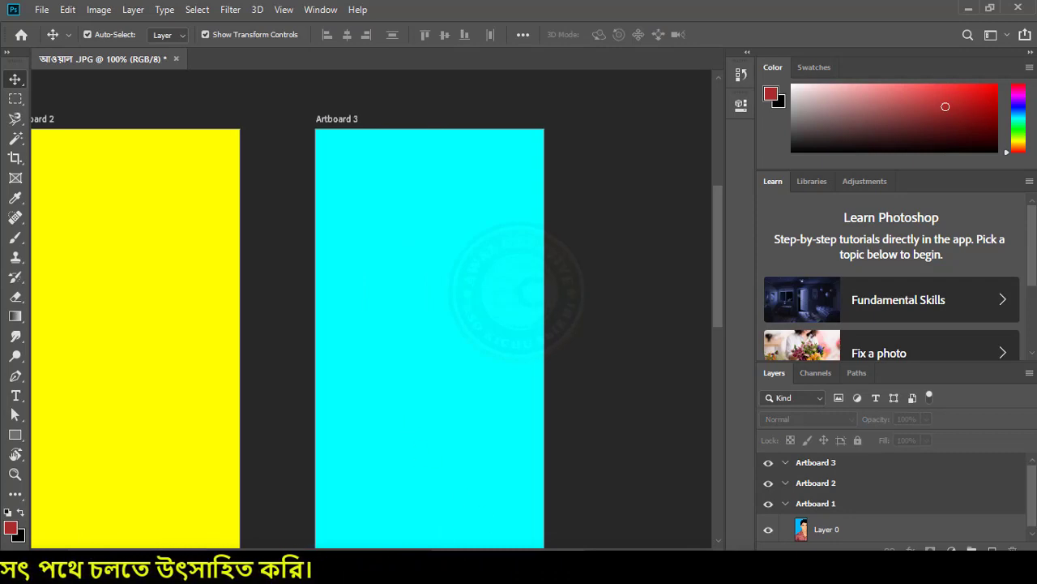
scroll(480, 548, "left", 1)
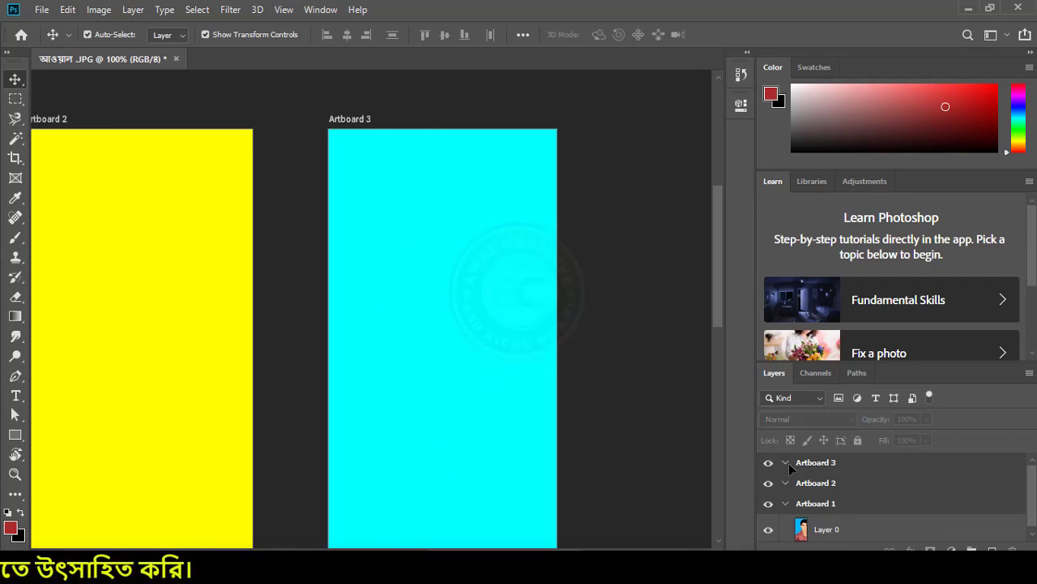
left_click(820, 465)
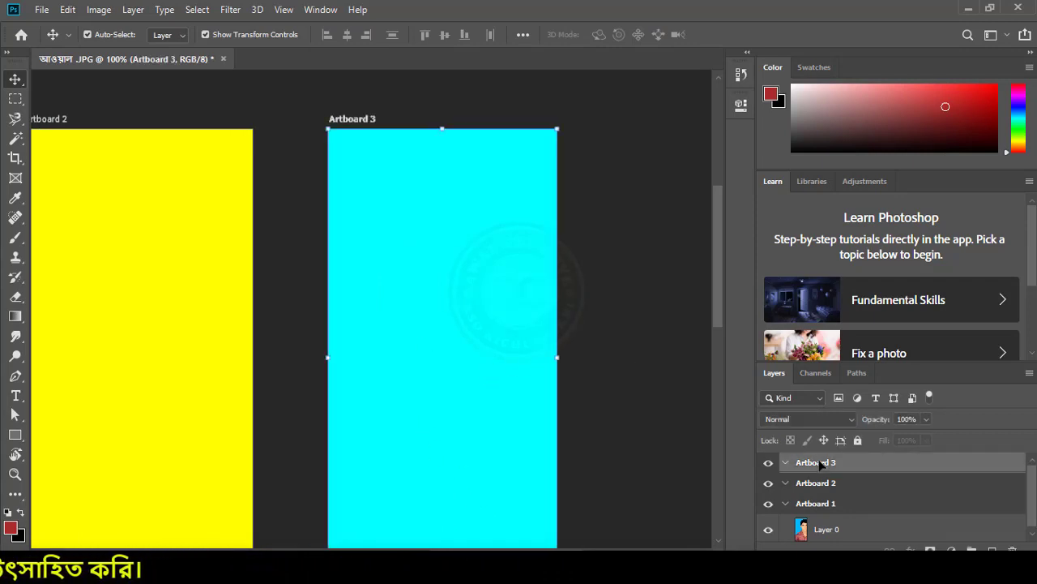
Step: Open IMG_20 (2).jpg from New Volume (D:) > Photos > Vot 2019
left_click(41, 9)
left_click(51, 37)
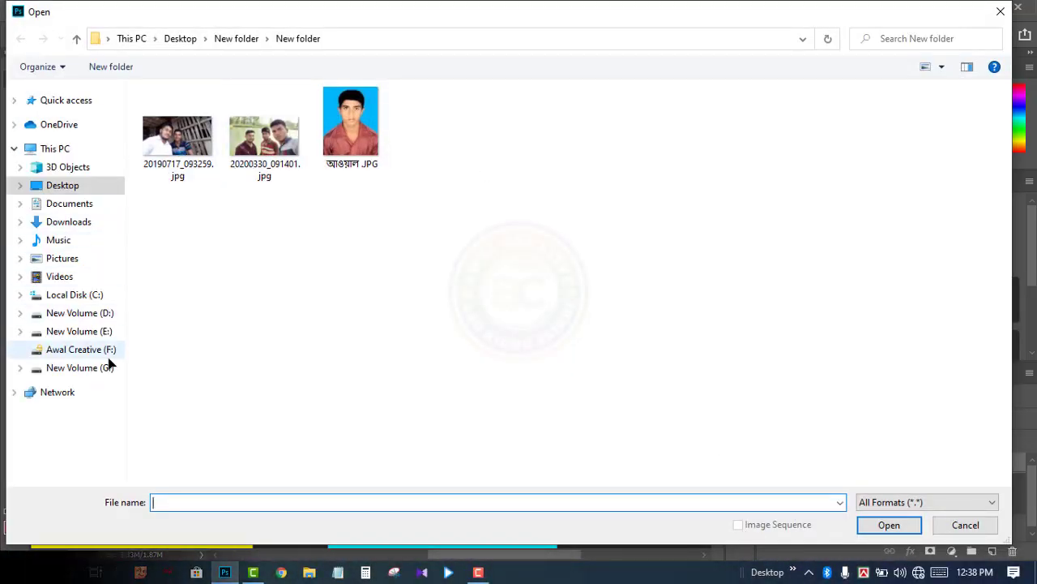
left_click(65, 242)
left_click(65, 256)
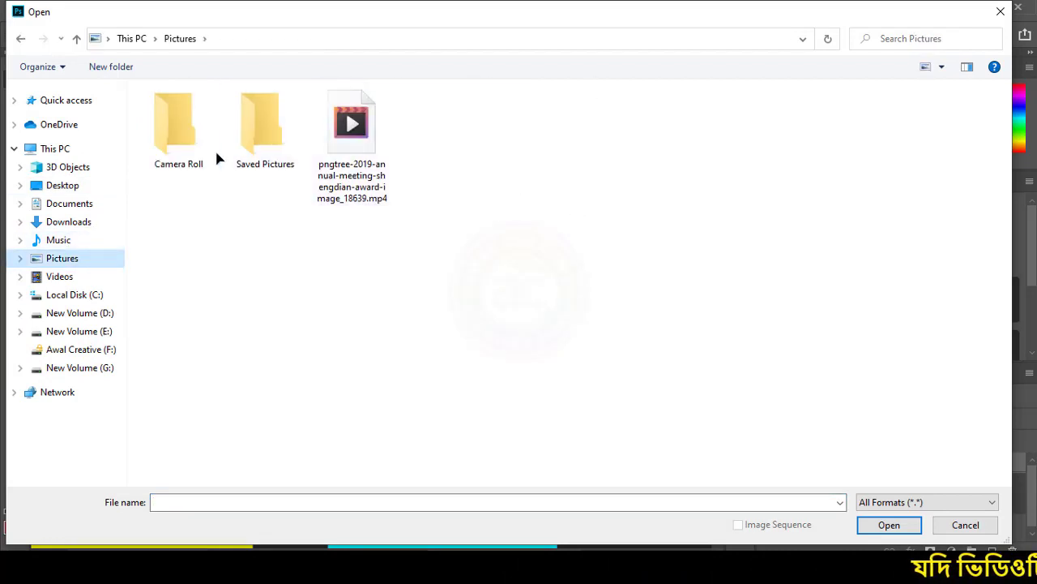
left_click(95, 315)
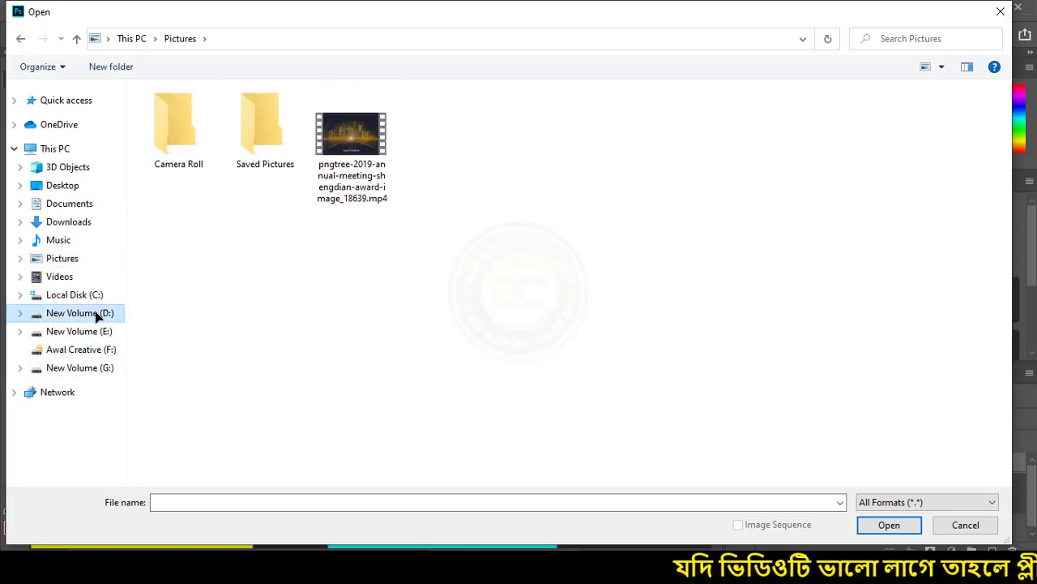
left_click(163, 255)
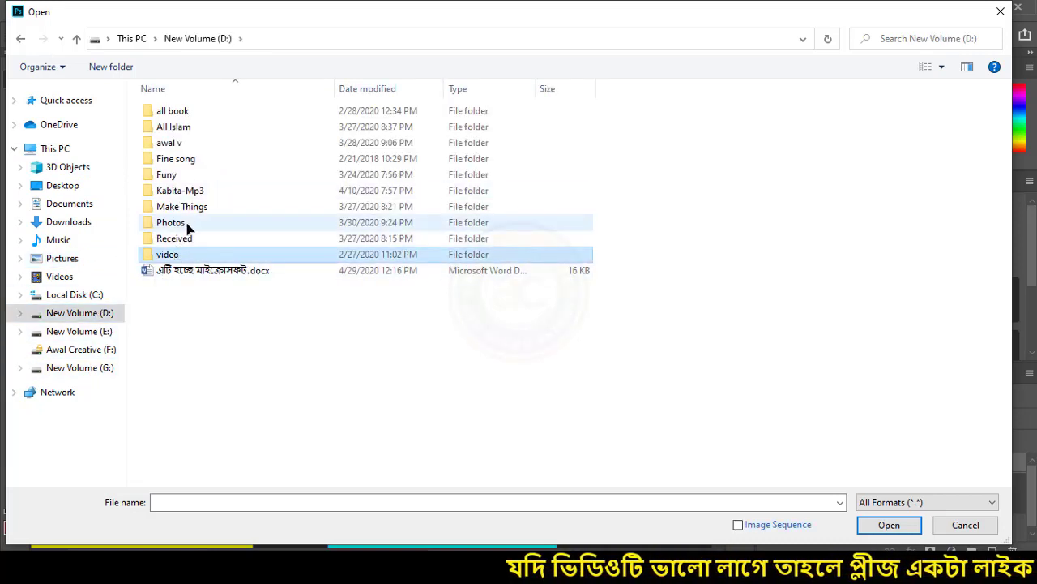
double_click(186, 224)
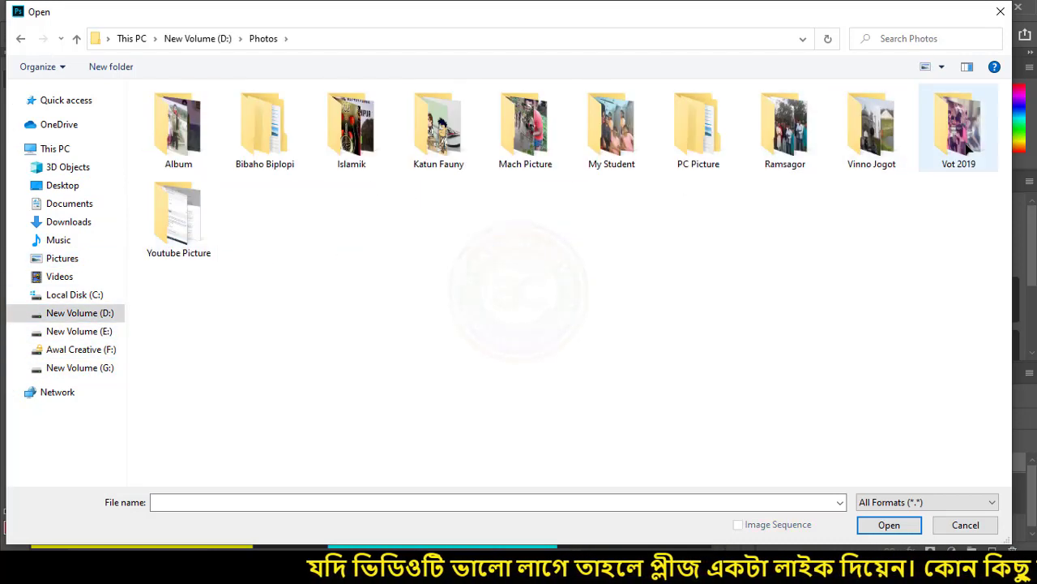
double_click(966, 146)
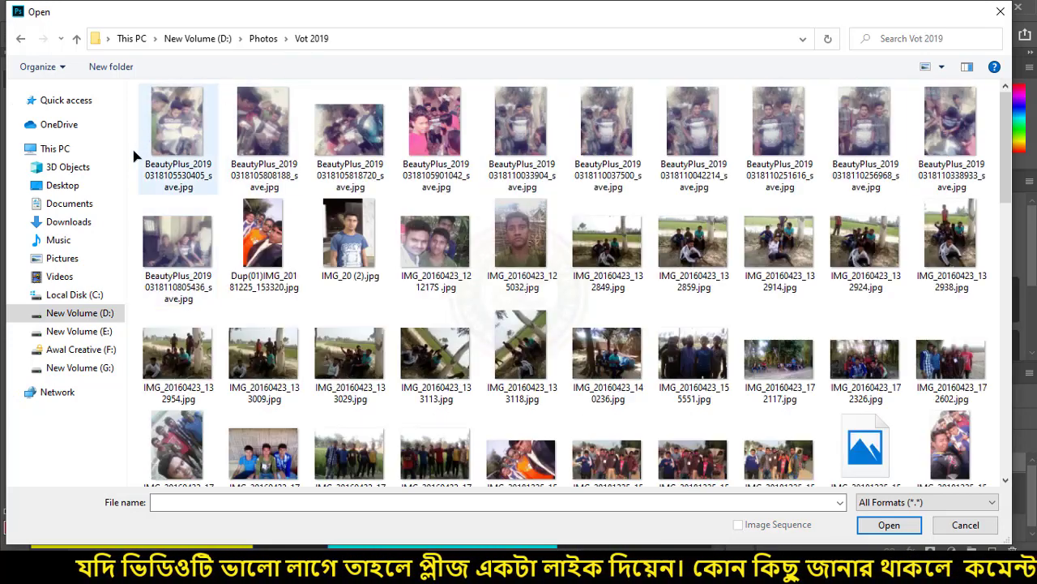
left_click(366, 251)
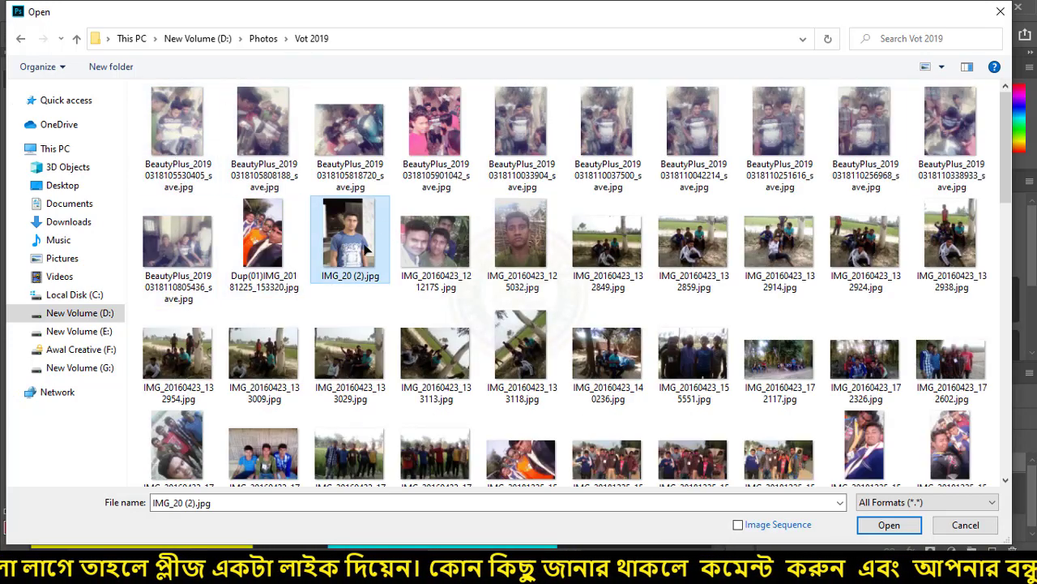
left_click(912, 527)
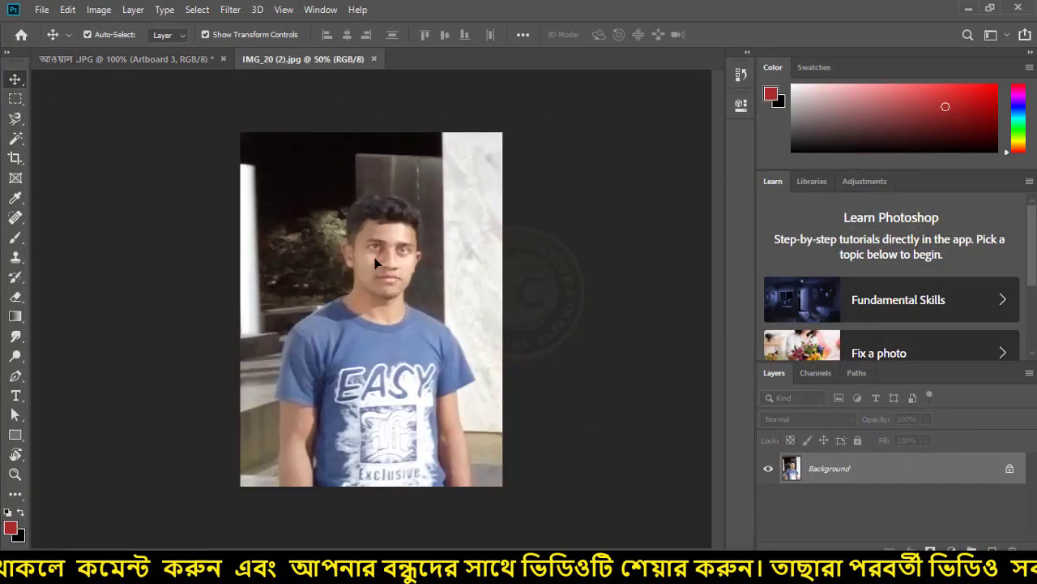
Step: Drag the IMG_20 (2).jpg photo into the artboard document and position it in Artboard 3
mouse_move(446, 294)
left_mouse_down()
mouse_move(178, 68)
mouse_move(452, 336)
left_mouse_up()
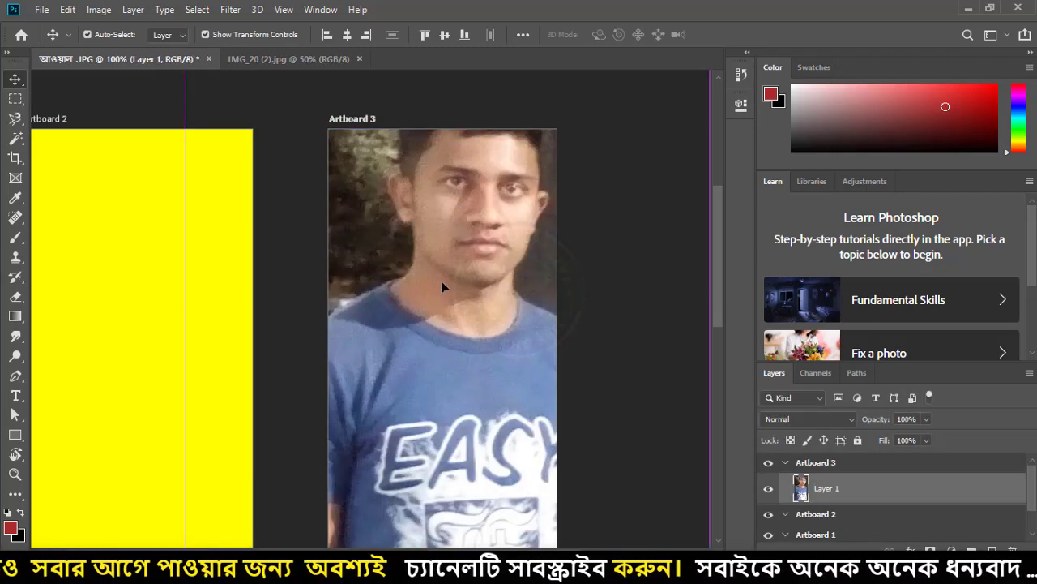
left_click_drag(441, 280, 434, 301)
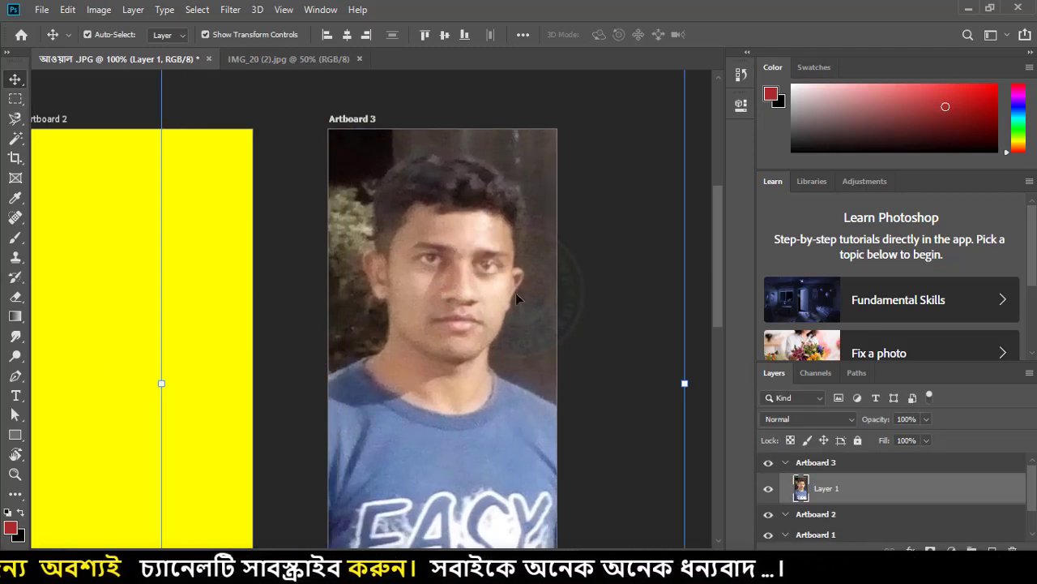
scroll(518, 298, "down", 2)
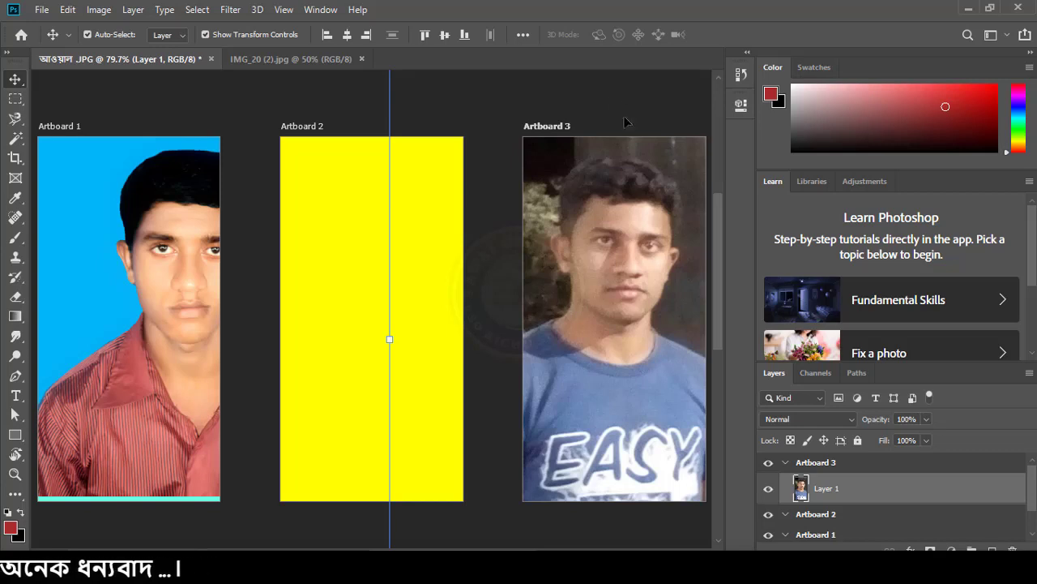
mouse_move(608, 272)
left_mouse_down()
mouse_move(270, 267)
mouse_move(243, 258)
left_mouse_up()
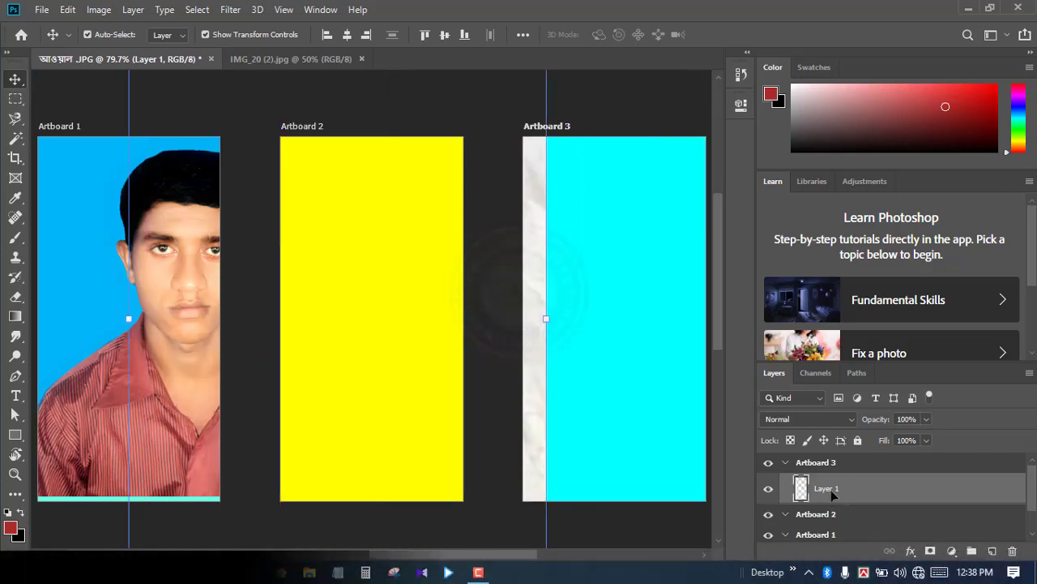
left_click(788, 467)
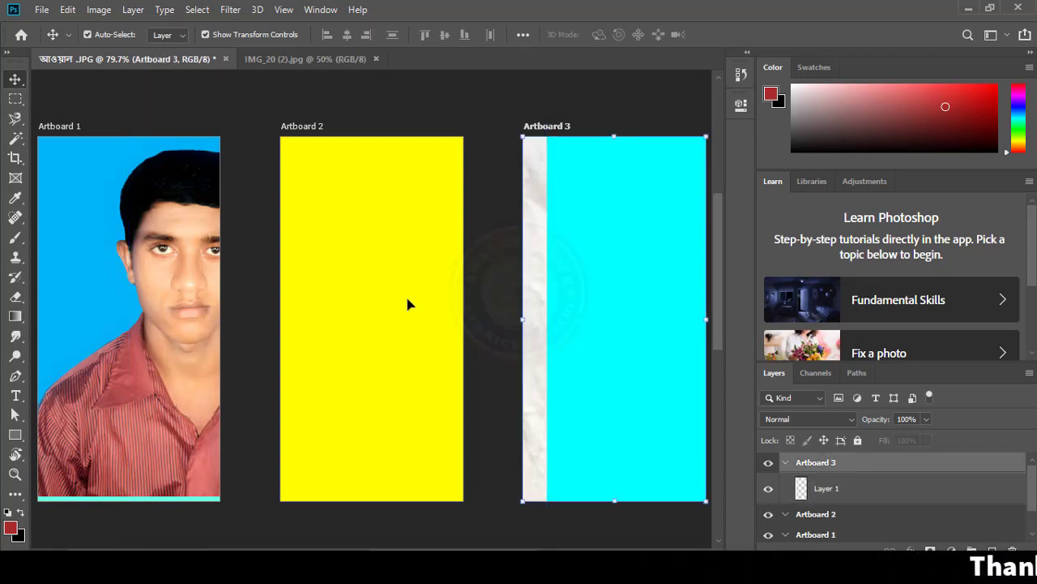
Step: Try further moves of the photo within Artboard 3, undoing both
left_click_drag(398, 254, 660, 289)
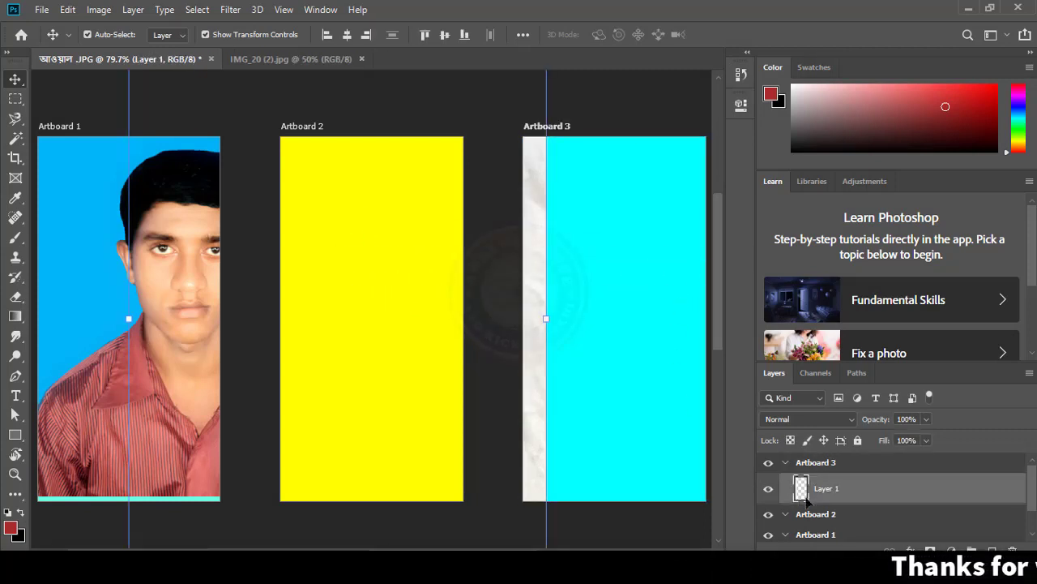
left_click_drag(540, 310, 697, 310)
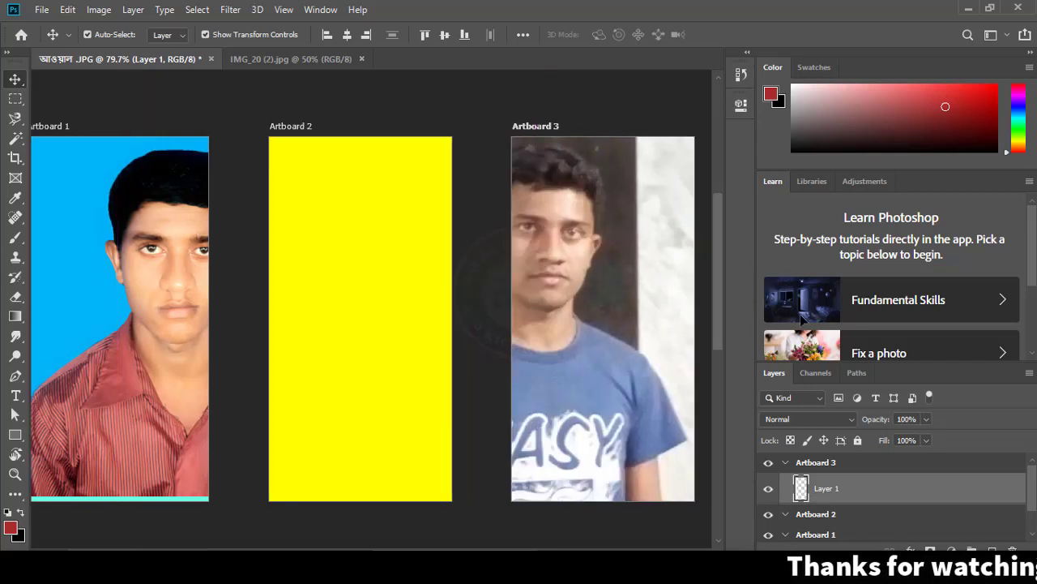
key("ctrl+z")
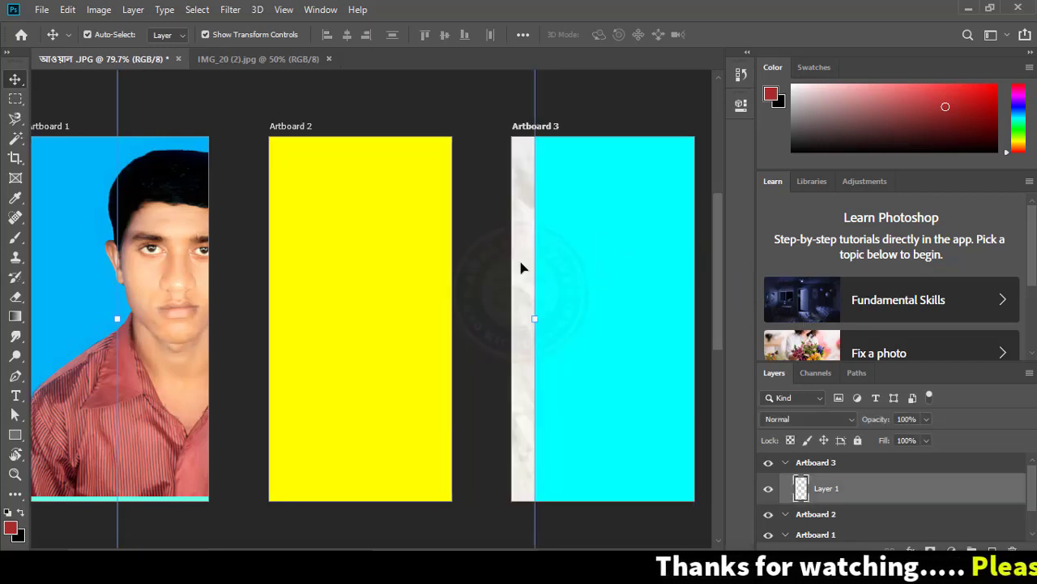
mouse_move(523, 268)
left_mouse_down()
mouse_move(619, 298)
mouse_move(576, 285)
mouse_move(589, 300)
left_mouse_up()
key("ctrl+z")
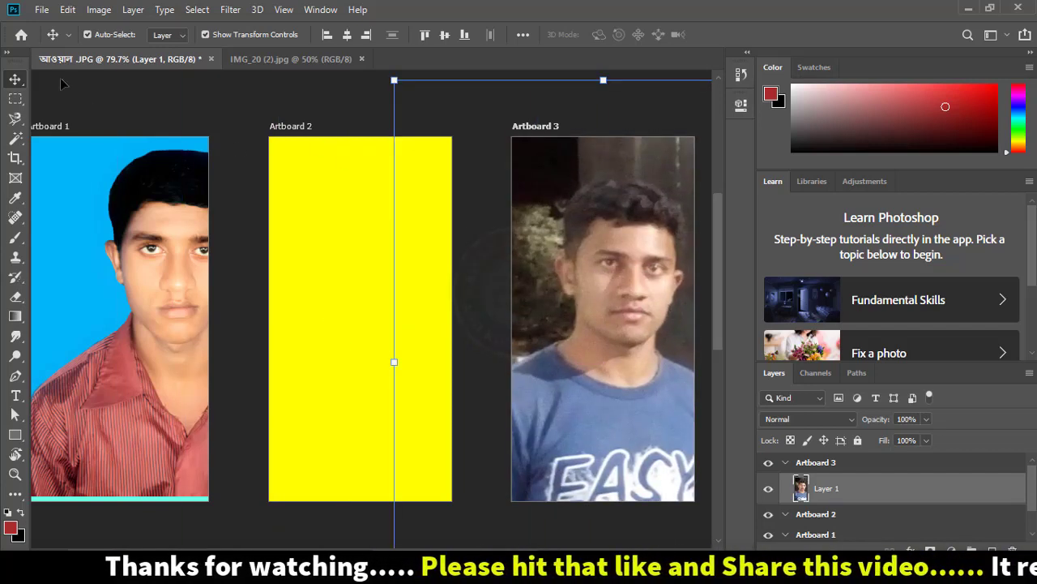
Step: Deselect the photo and close the IMG_20 (2).jpg document
right_click(18, 85)
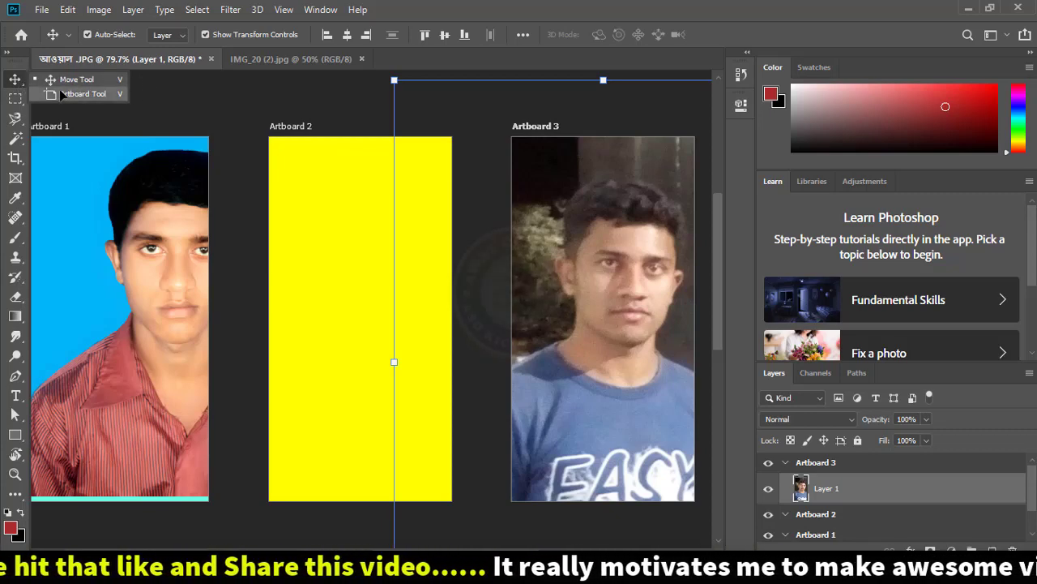
left_click(224, 101)
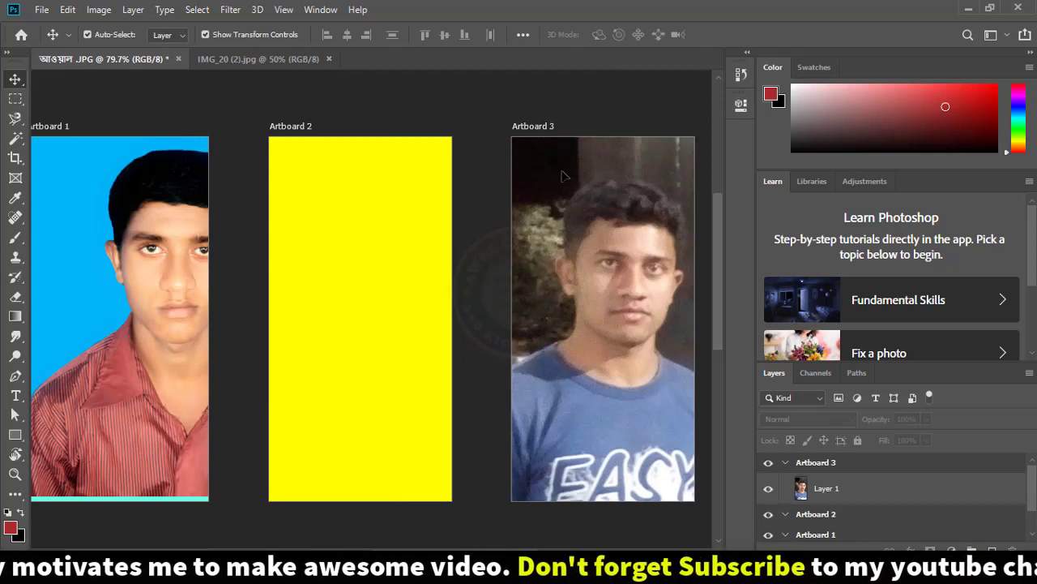
left_click(329, 59)
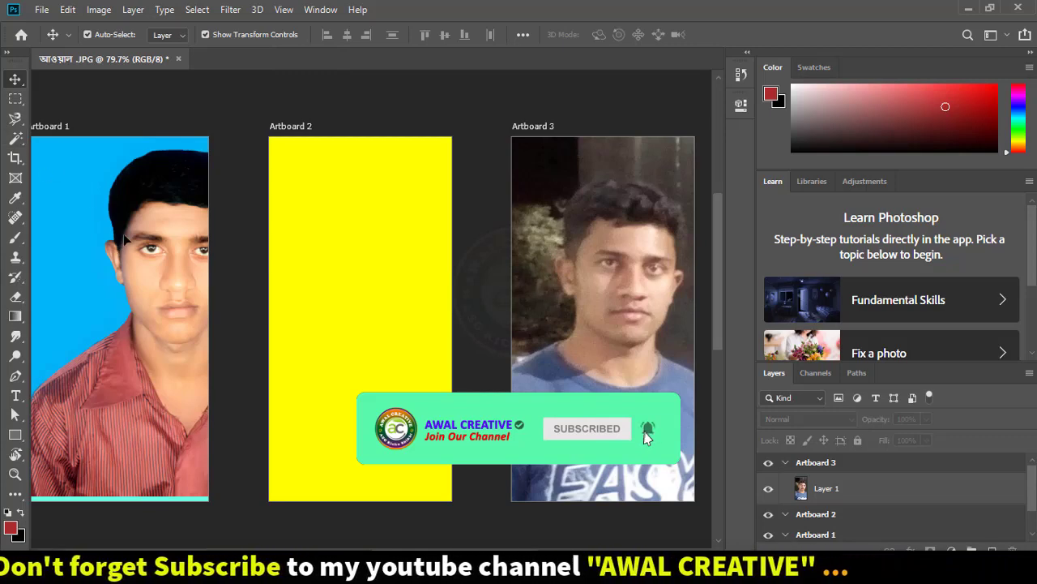
Step: Switch to 20200330_091401.jpg and select the Artboard Tool
left_click(177, 58)
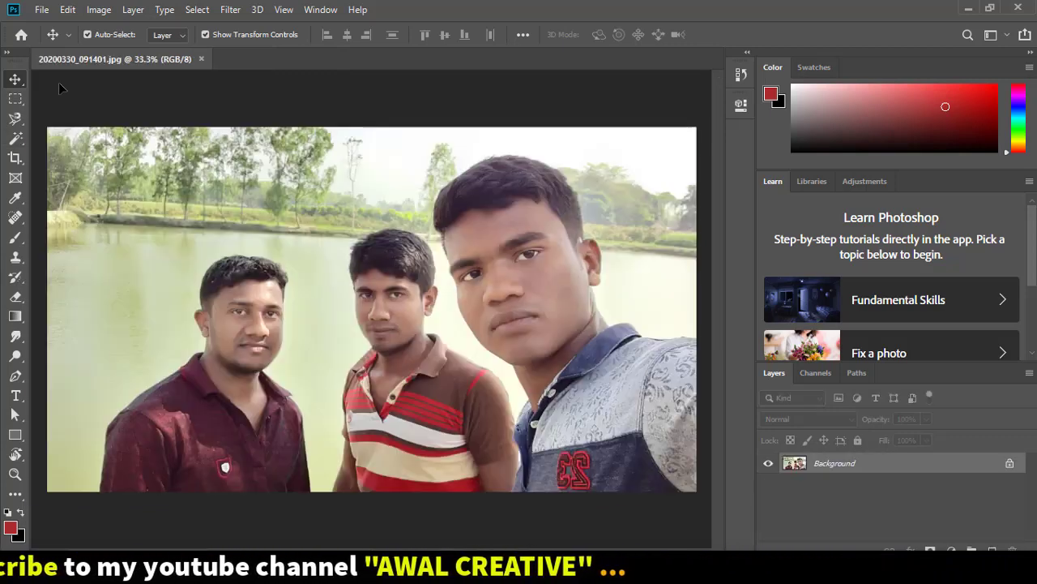
right_click(19, 83)
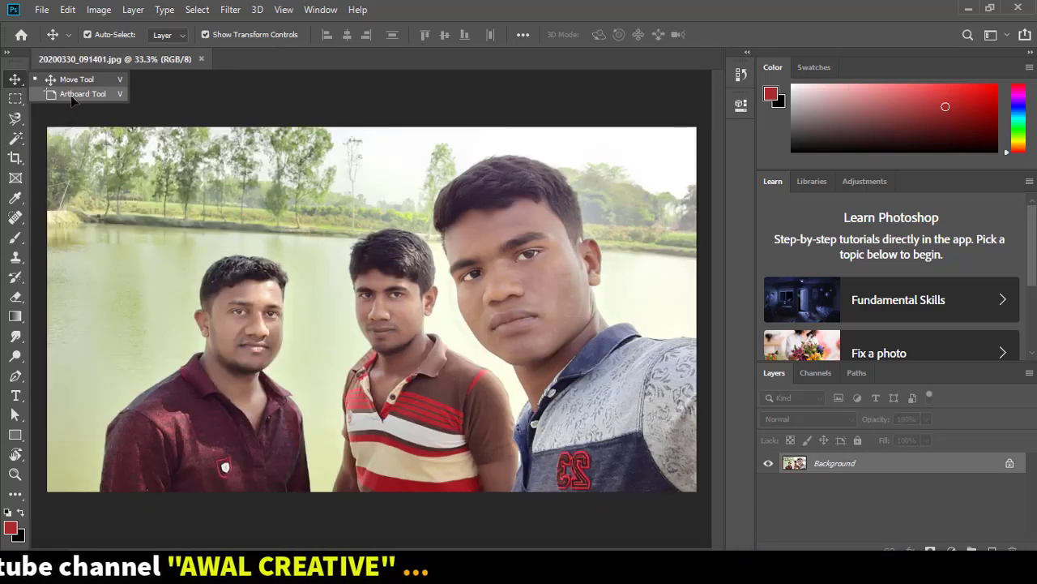
left_click(81, 94)
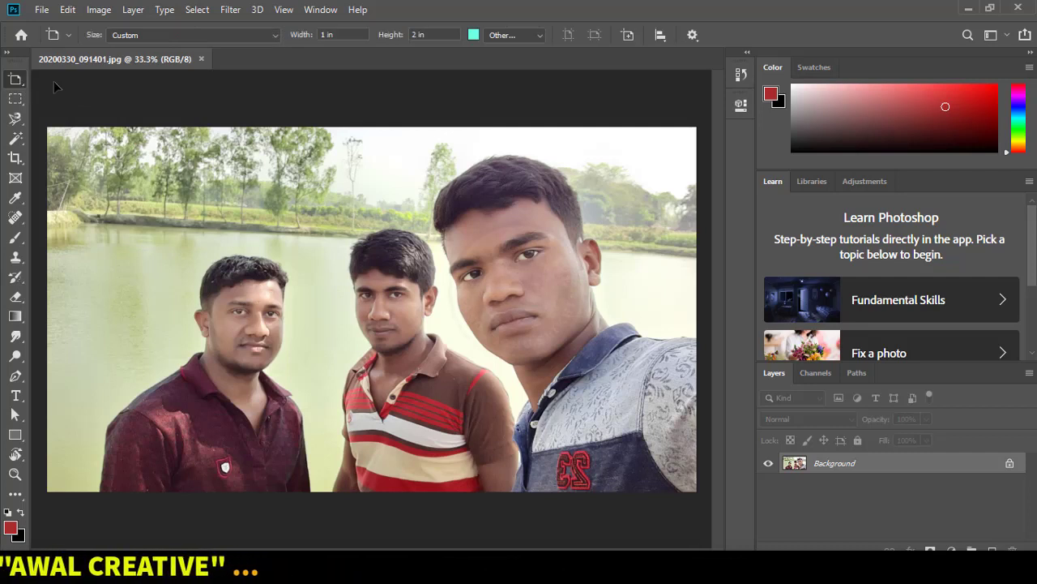